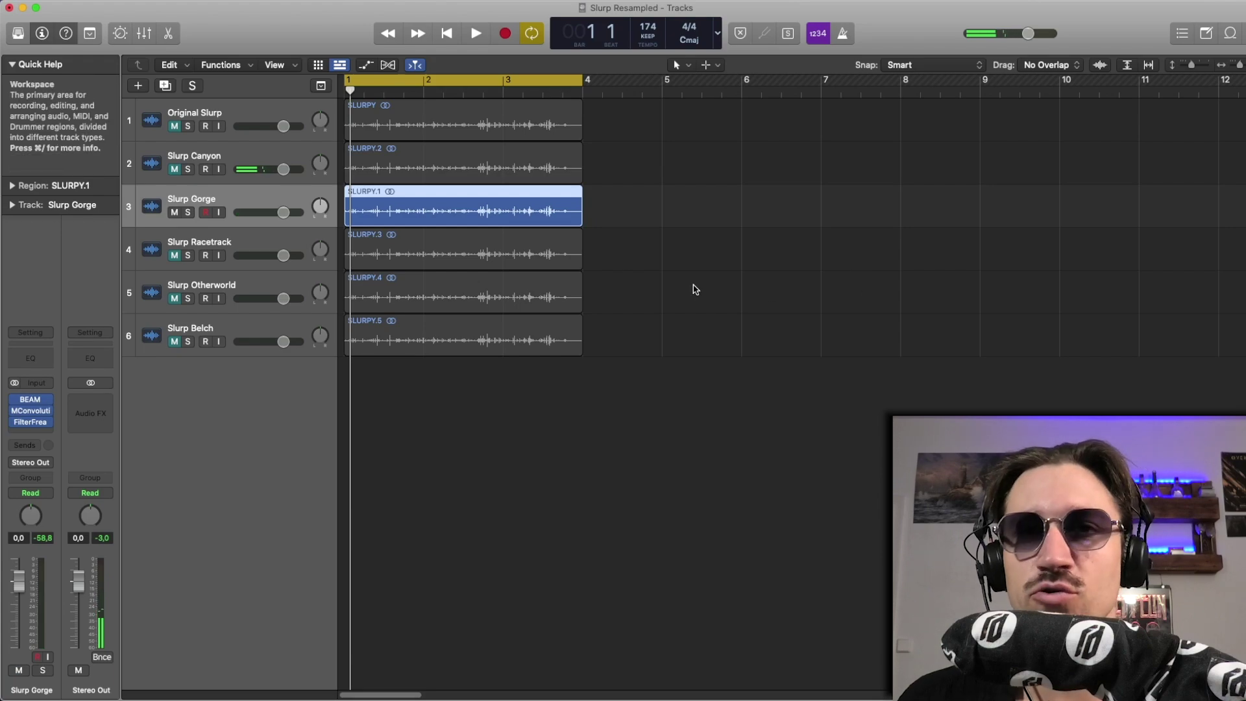
# Step: Play back the Slurp Gorge track on its own and mute it after listening
pyautogui.press('space')
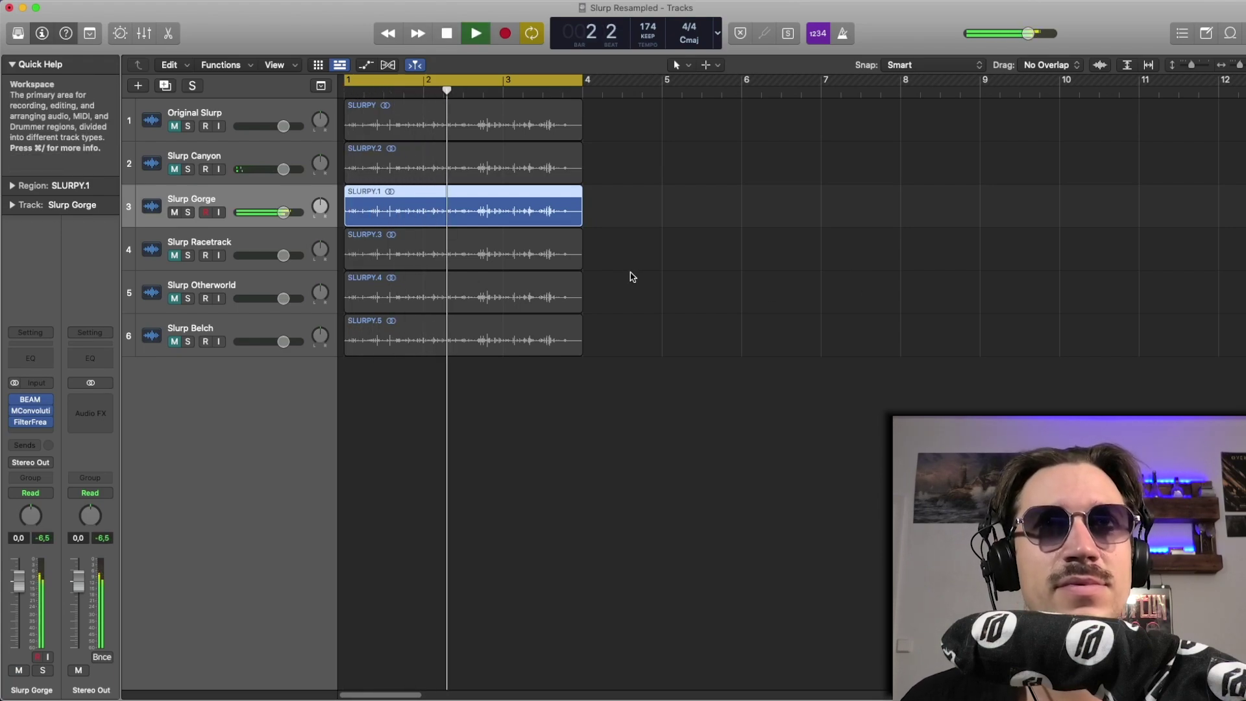
pyautogui.press('space')
pyautogui.click(174, 212)
# Step: Unmute the Slurp Racetrack track, play it back on its own, and mute it again
pyautogui.click(195, 242)
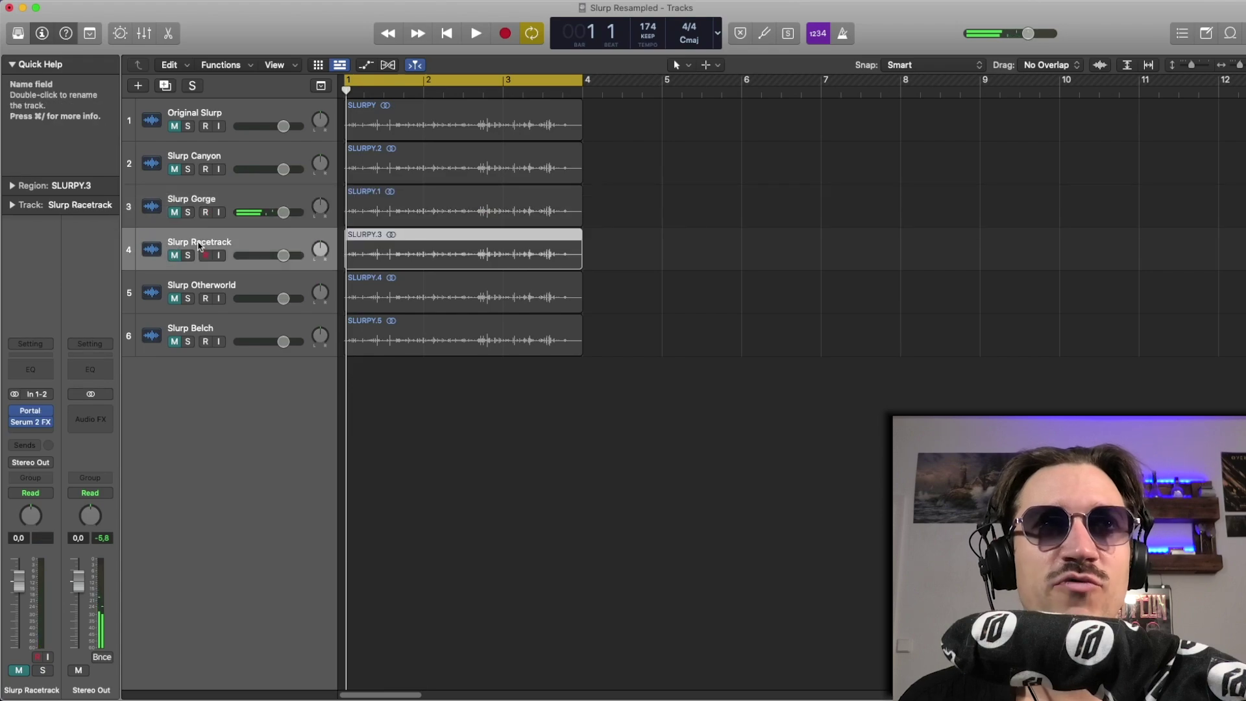
pyautogui.click(174, 255)
pyautogui.press('space')
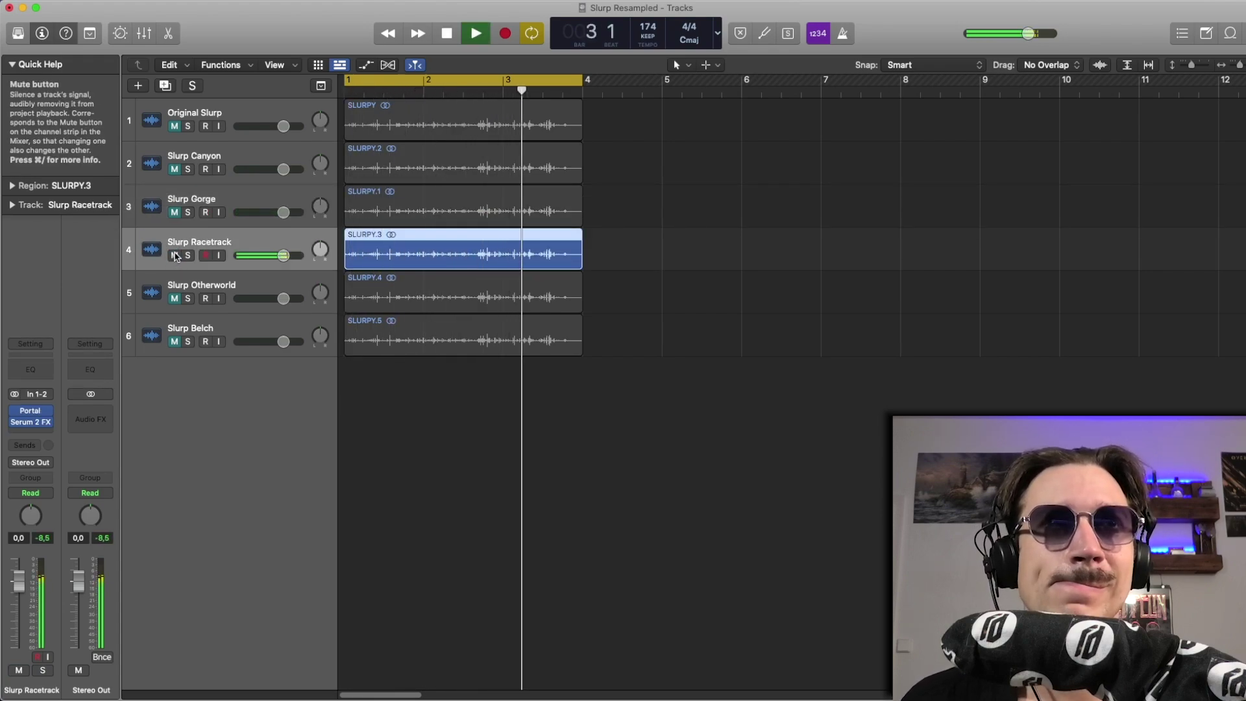
pyautogui.press('space')
pyautogui.click(173, 255)
# Step: Unmute the Slurp Otherworld track, listen to its processed version, and mute it again
pyautogui.click(184, 285)
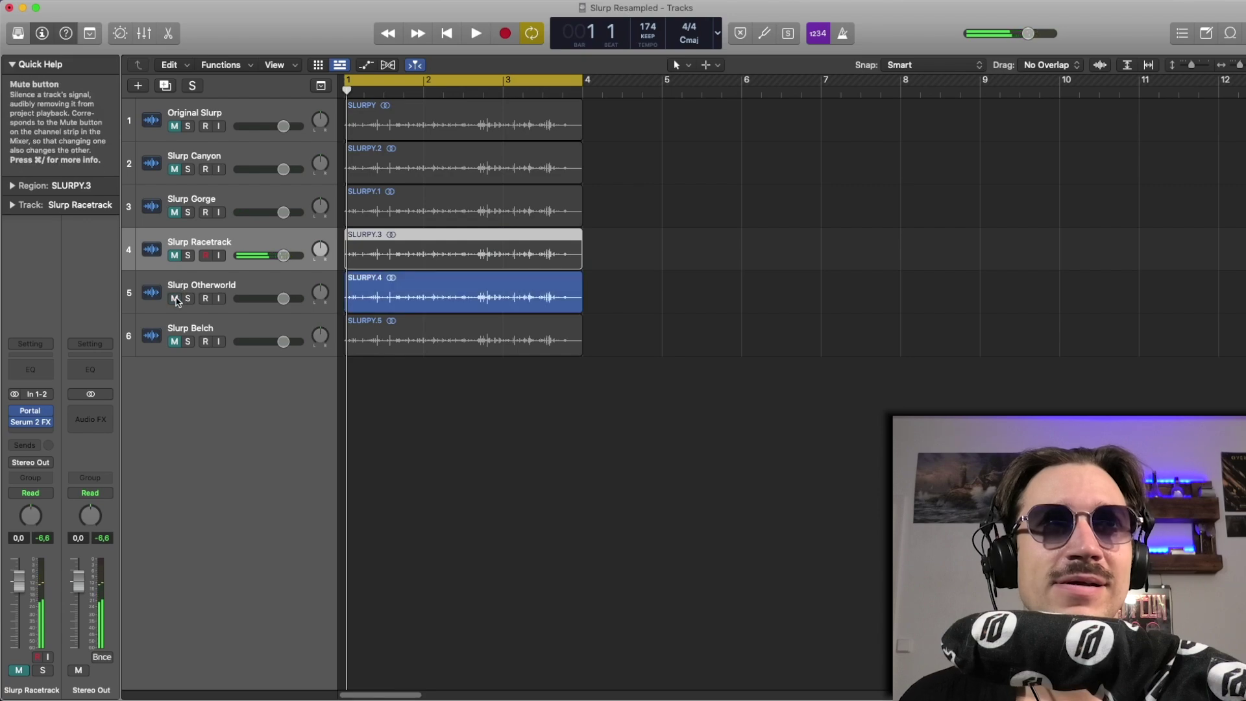
pyautogui.click(174, 298)
pyautogui.press('space')
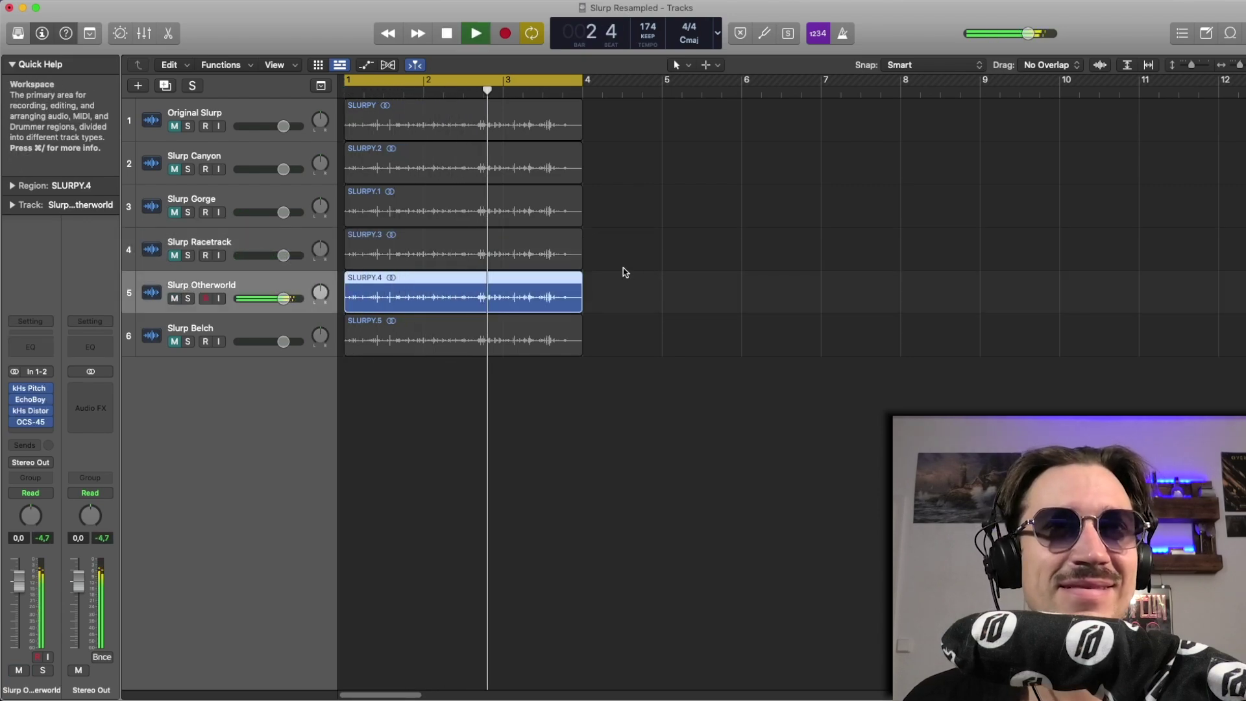
pyautogui.press('space')
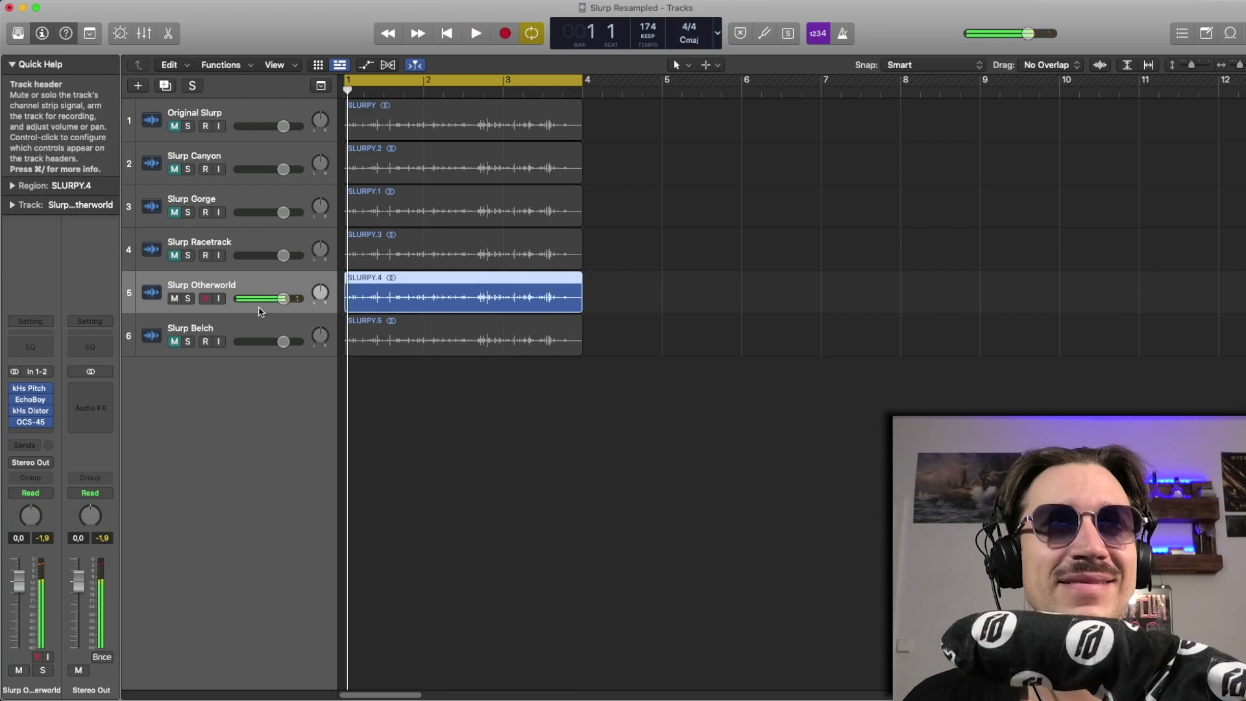
pyautogui.click(174, 298)
# Step: Audition the Slurp Belch track by unmuting and playing it, and mute it again
pyautogui.click(183, 328)
pyautogui.click(183, 330)
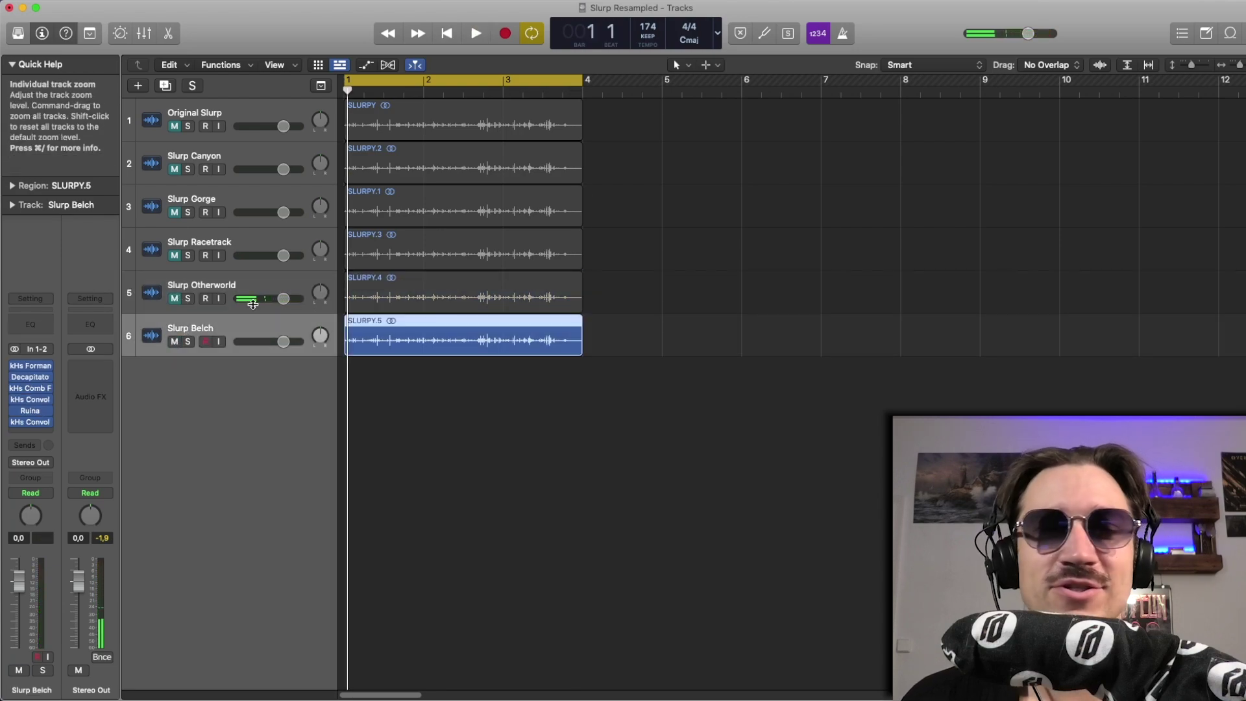
pyautogui.press('space')
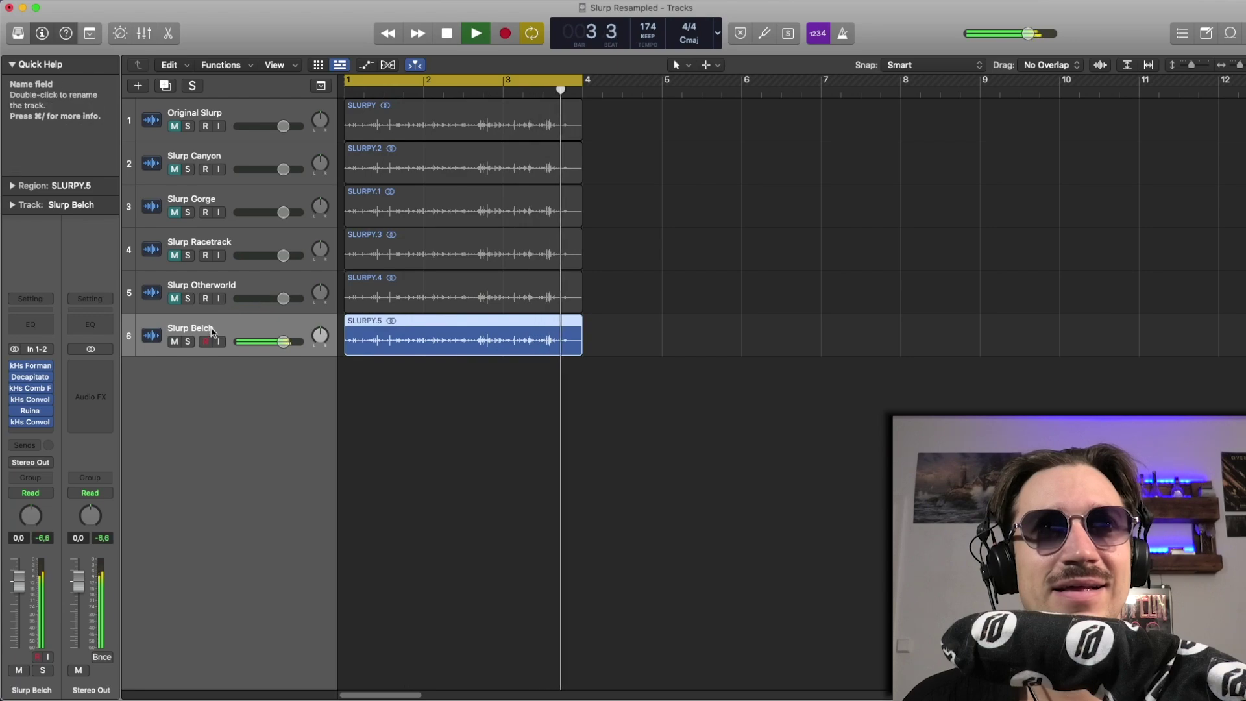
pyautogui.press('space')
pyautogui.hotkey('ctrl', 'm')
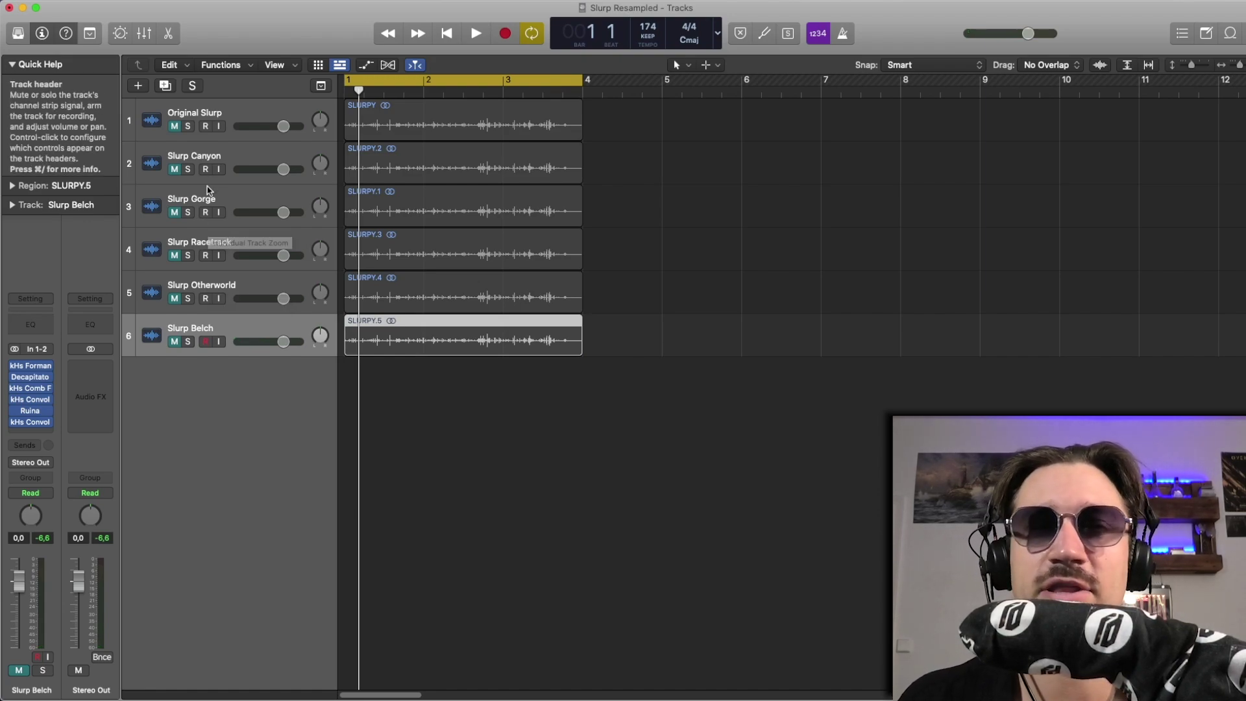
# Step: Replay the Slurp Otherworld track for a second listen and leave it muted
pyautogui.click(179, 287)
pyautogui.press('space')
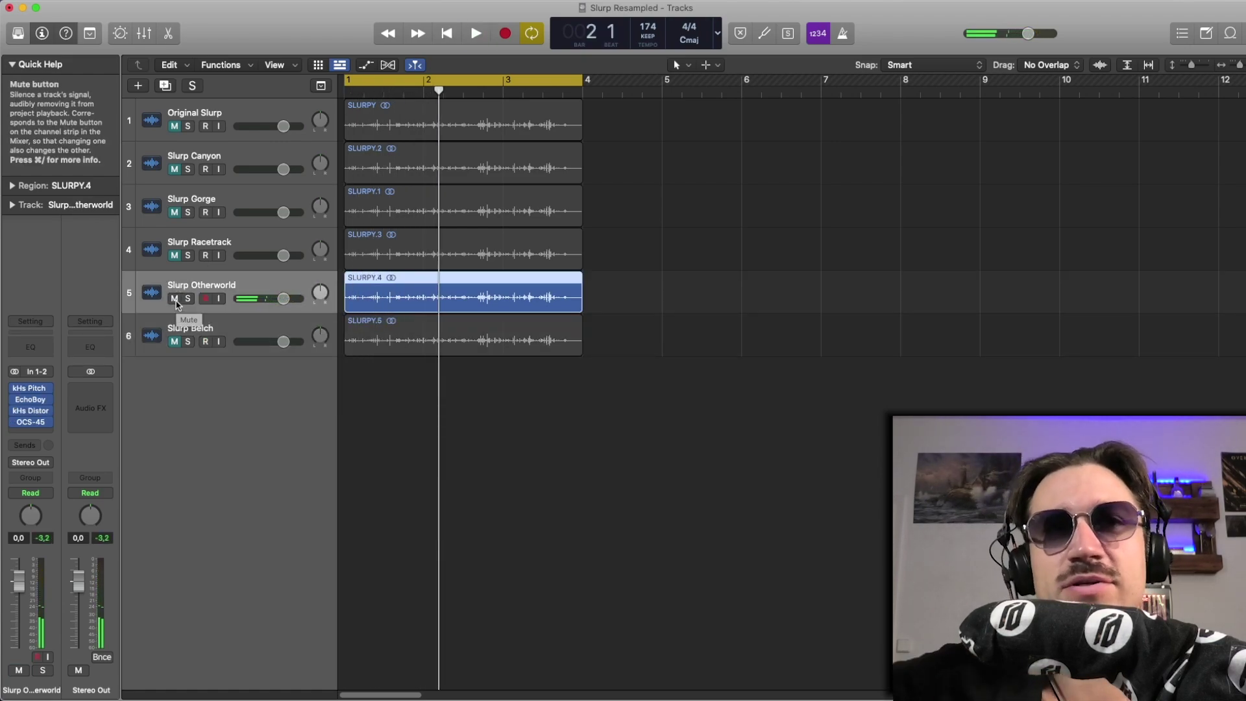
pyautogui.click(177, 299)
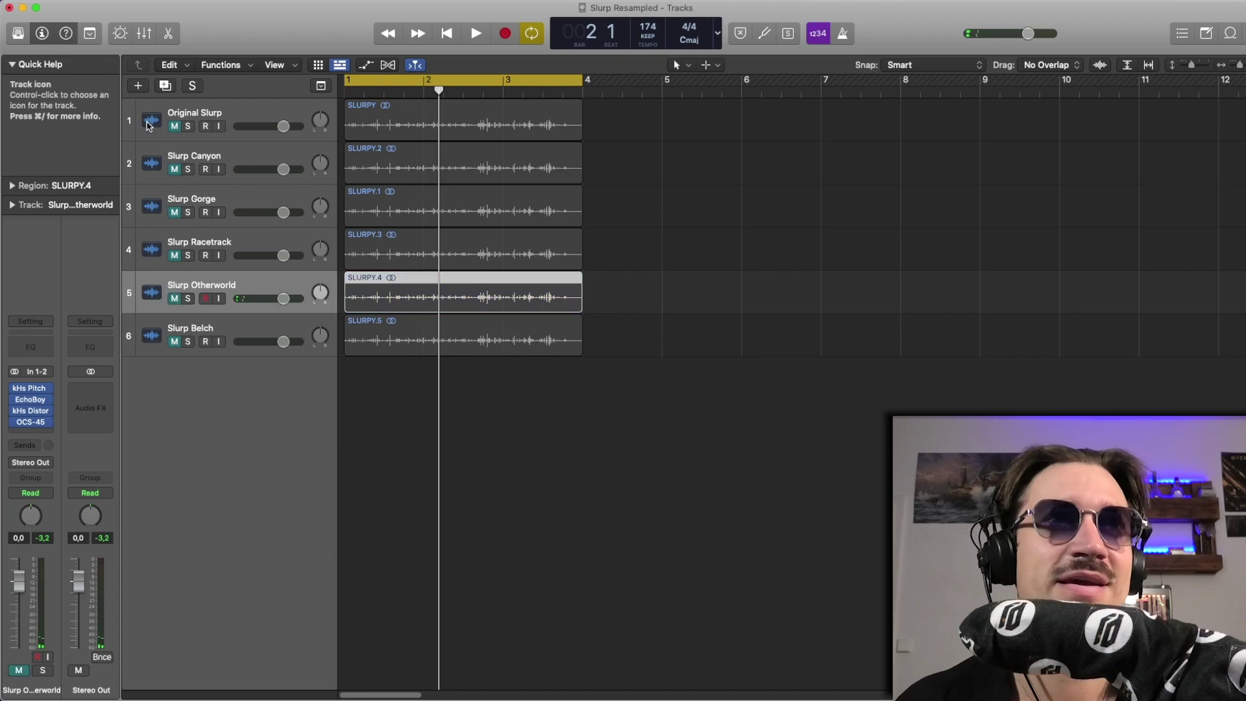
# Step: Unmute and select Slurp Canyon, bypassing its Ruina, SpaceBlender and kHs Nonlinear Filter effects
pyautogui.click(174, 169)
pyautogui.click(158, 178)
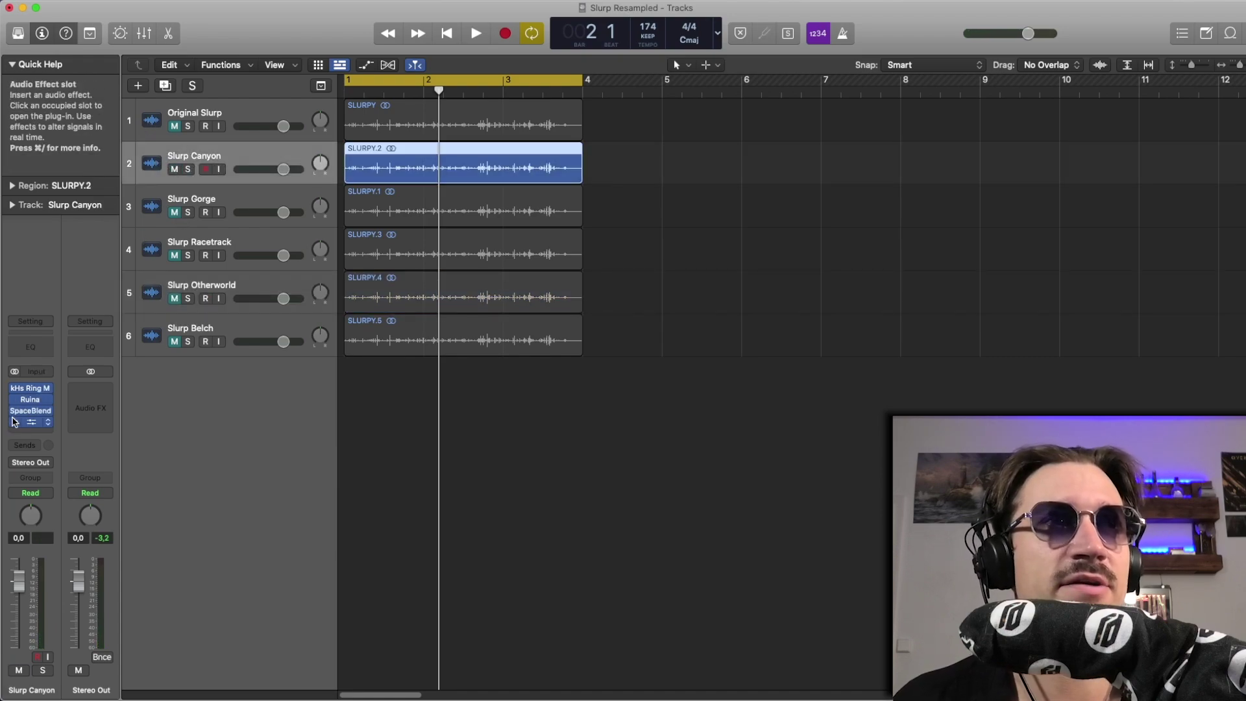
pyautogui.click(14, 421)
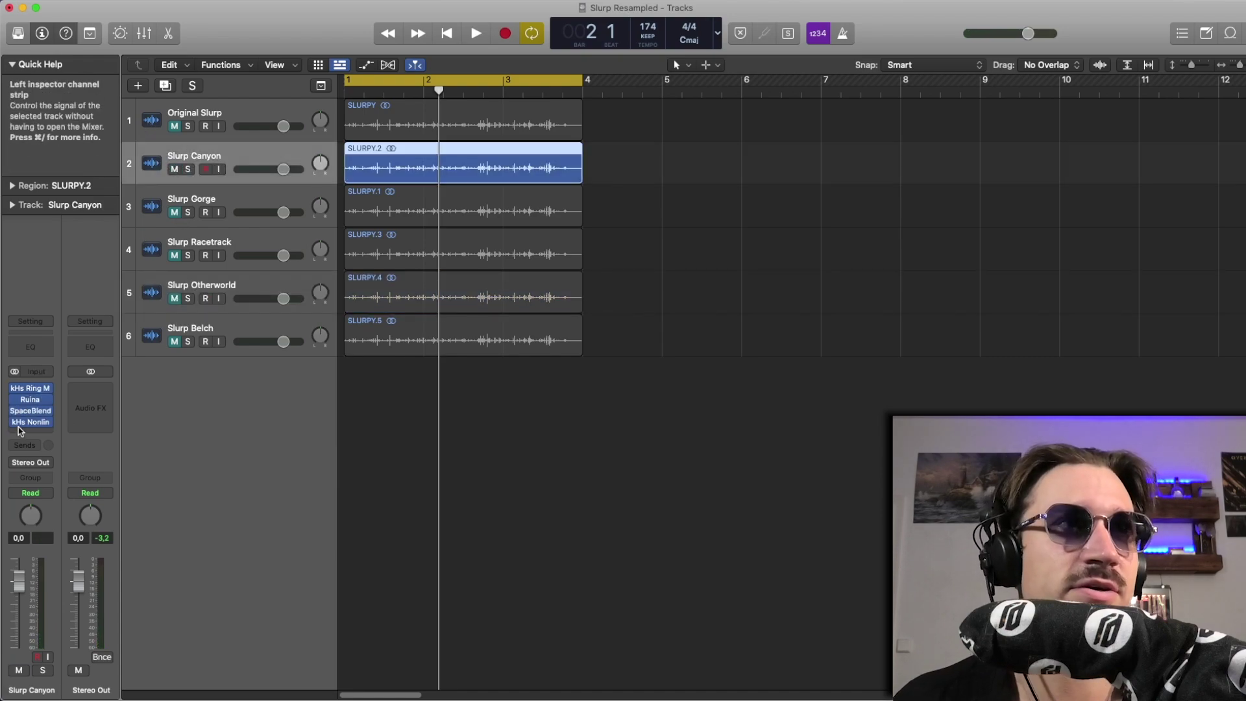
# Step: Open the kHs Ring Mod settings on Slurp Canyon, listen to the track with only this effect, and close the plug-in
pyautogui.press('space')
pyautogui.click(18, 391)
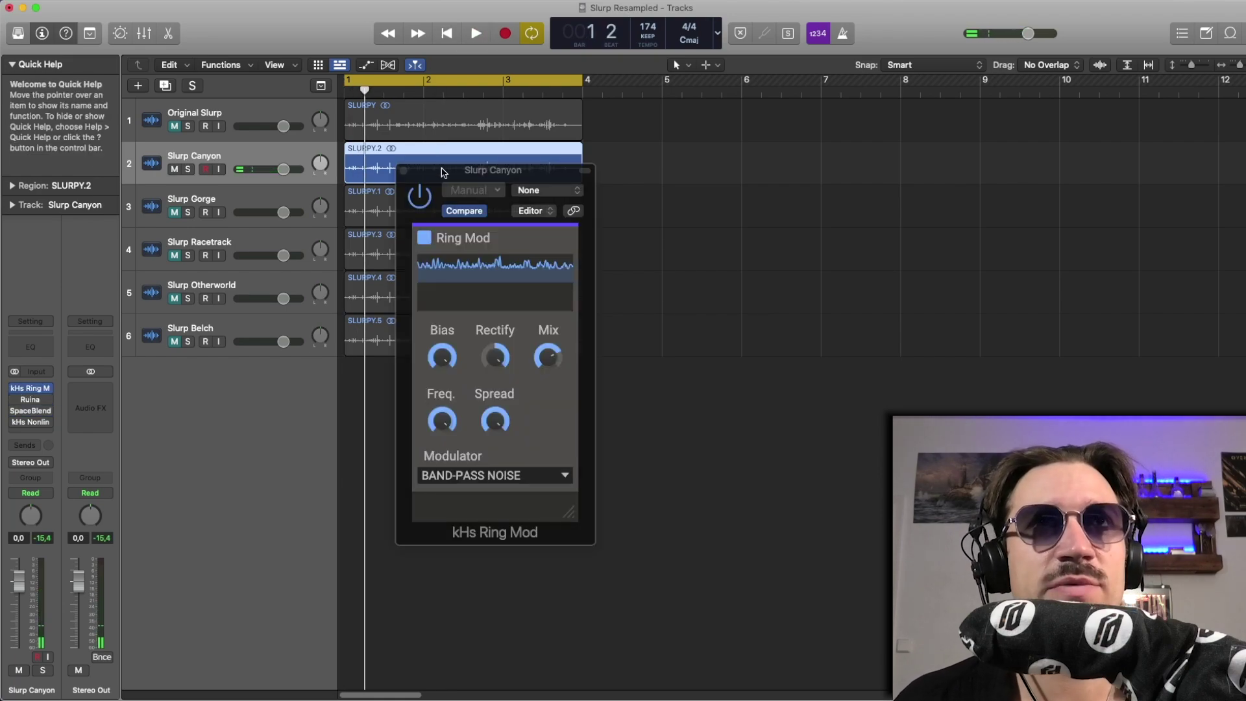
pyautogui.moveTo(444, 172); pyautogui.dragTo(390, 132)
pyautogui.press('space')
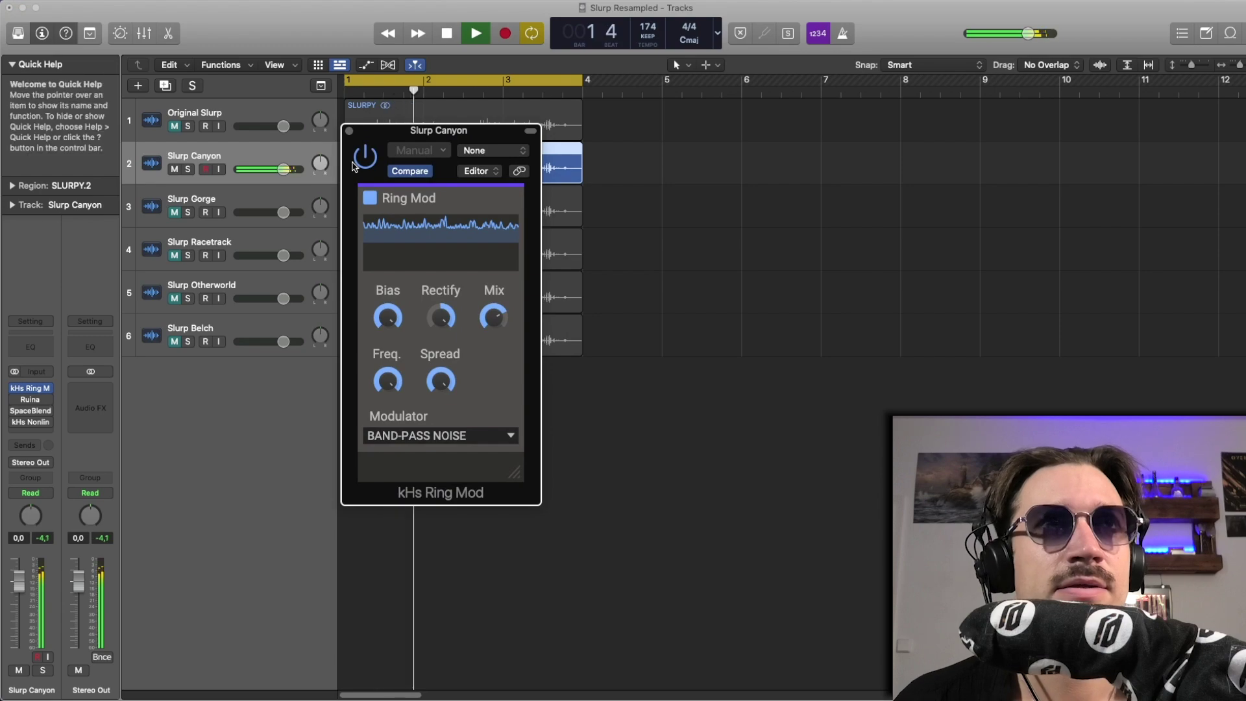
pyautogui.click(348, 131)
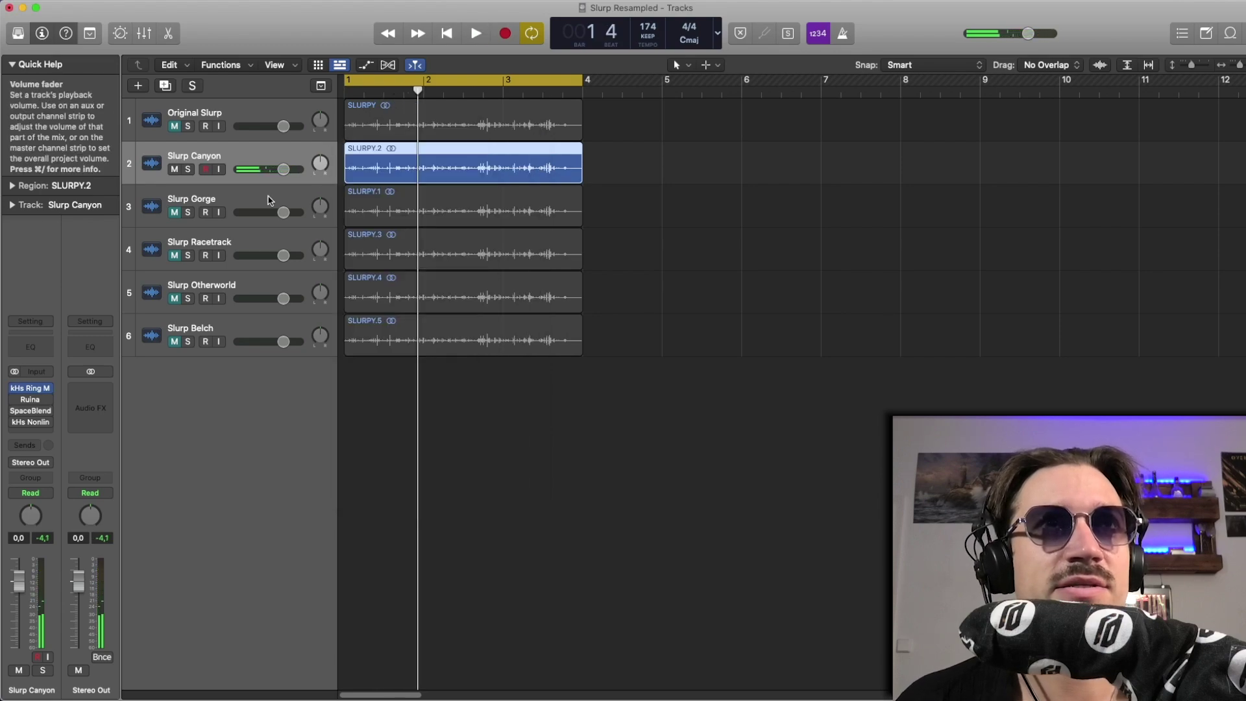
# Step: Enable Ruina on Slurp Canyon, inspect its settings while playing the track, and close the plug-in
pyautogui.click(31, 400)
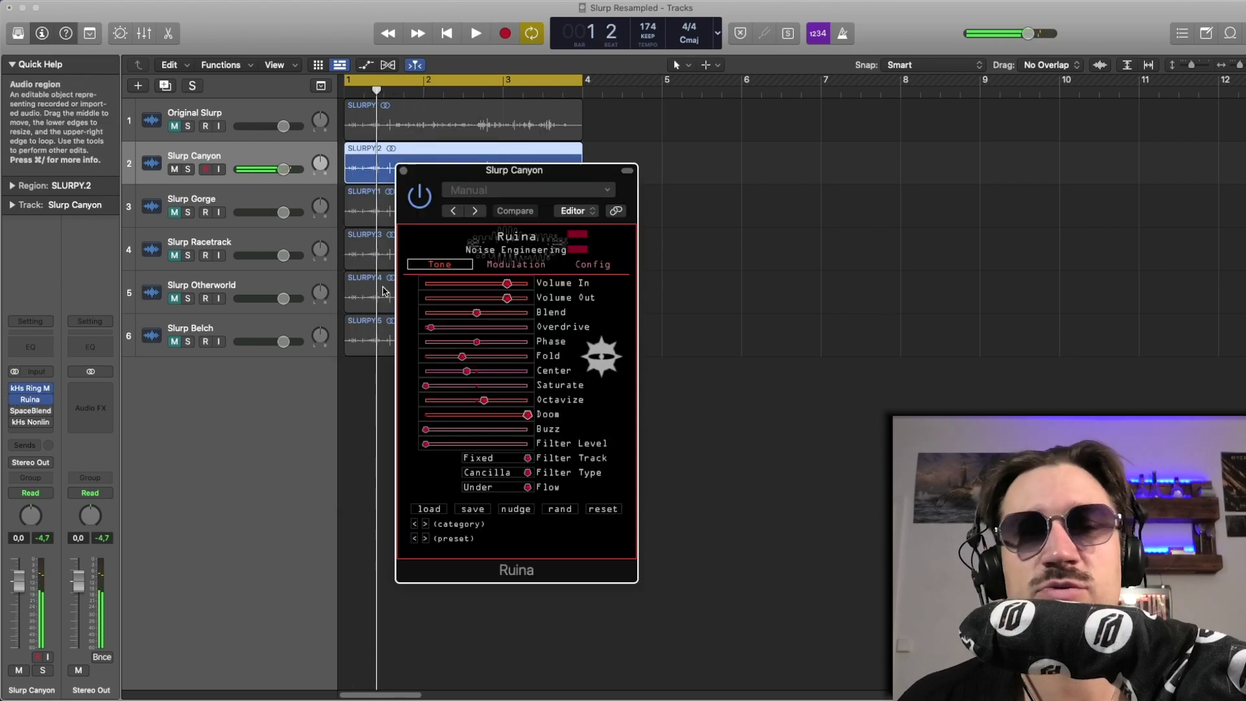
pyautogui.moveTo(504, 160); pyautogui.dragTo(411, 133)
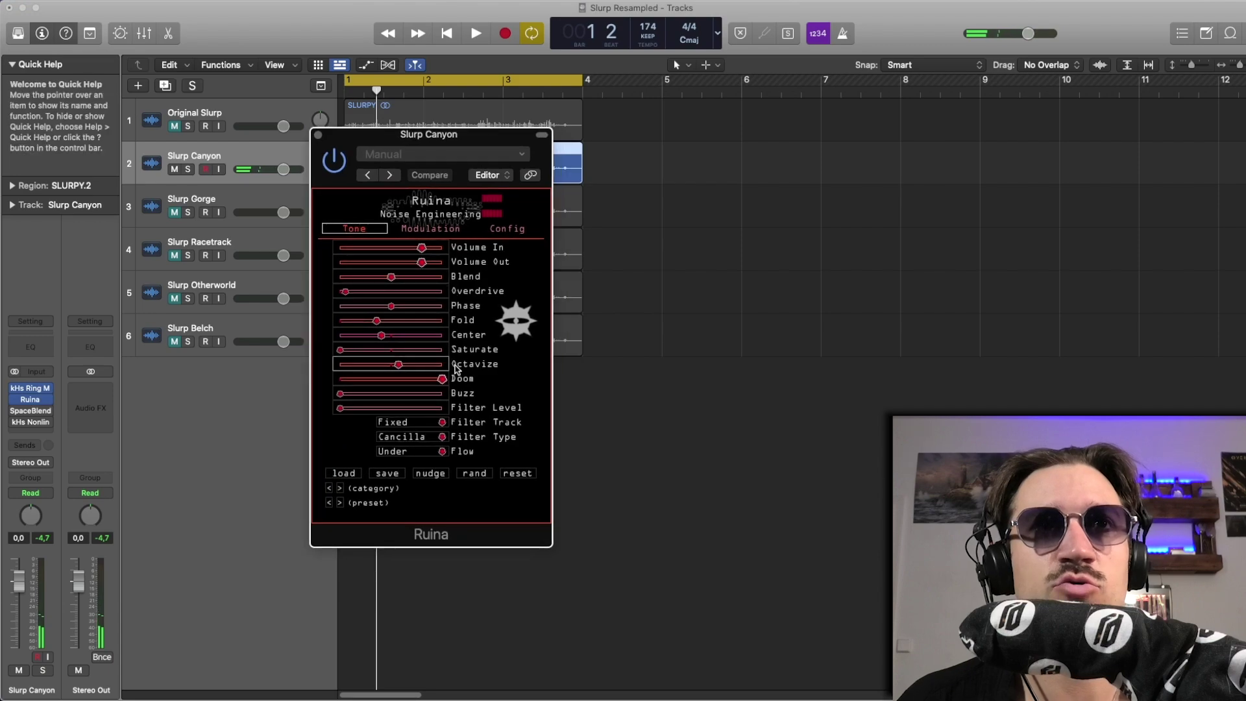
pyautogui.press('space')
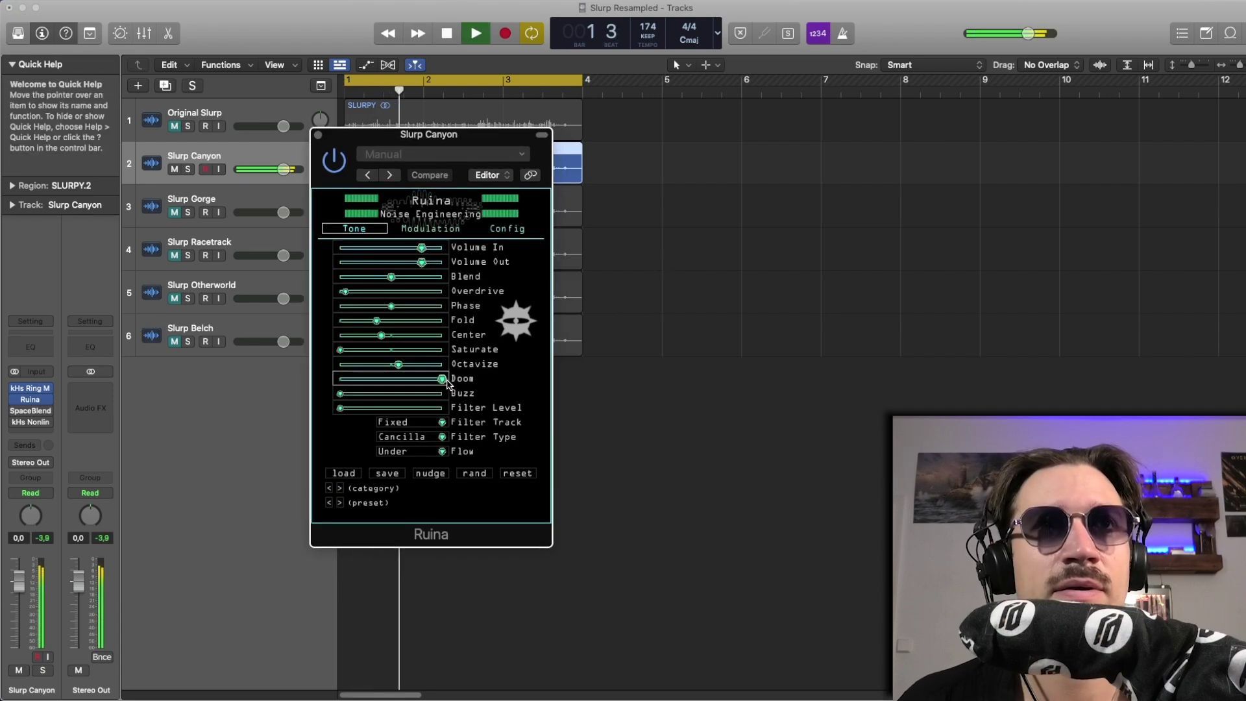
pyautogui.press('space')
pyautogui.click(318, 134)
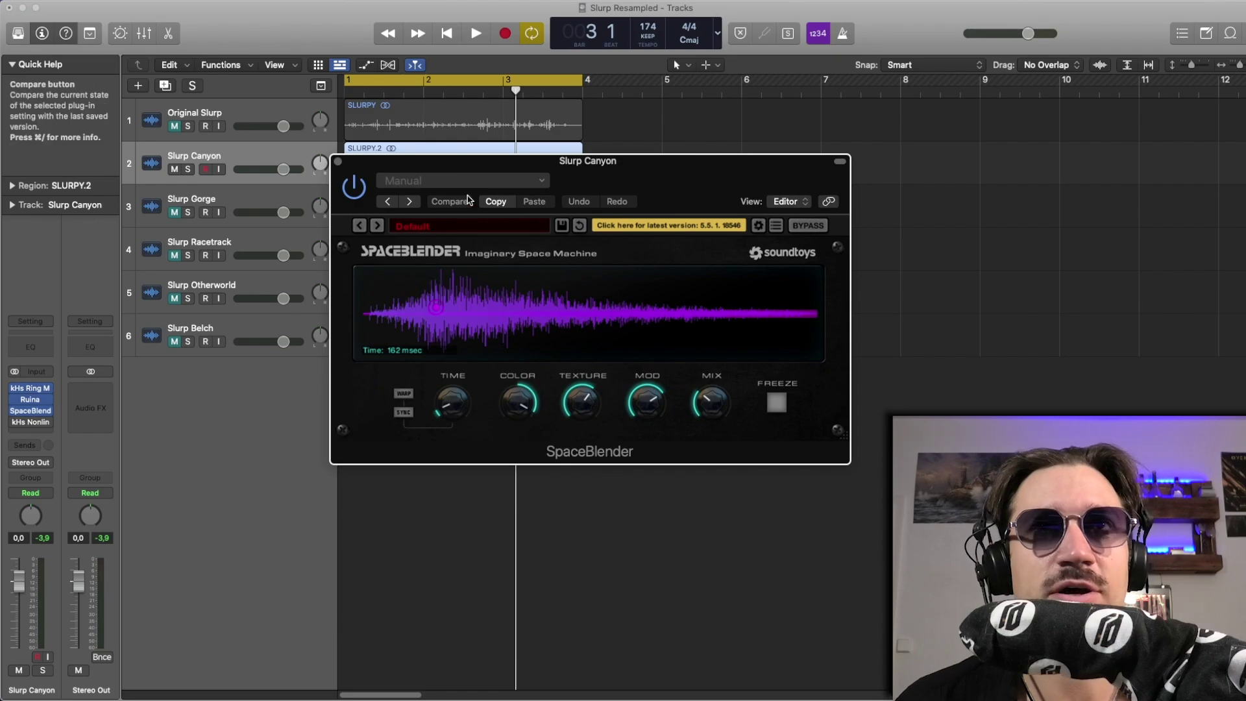
# Step: Listen to Slurp Canyon with SpaceBlender enabled in the effect chain and close its plug-in window
pyautogui.press('space')
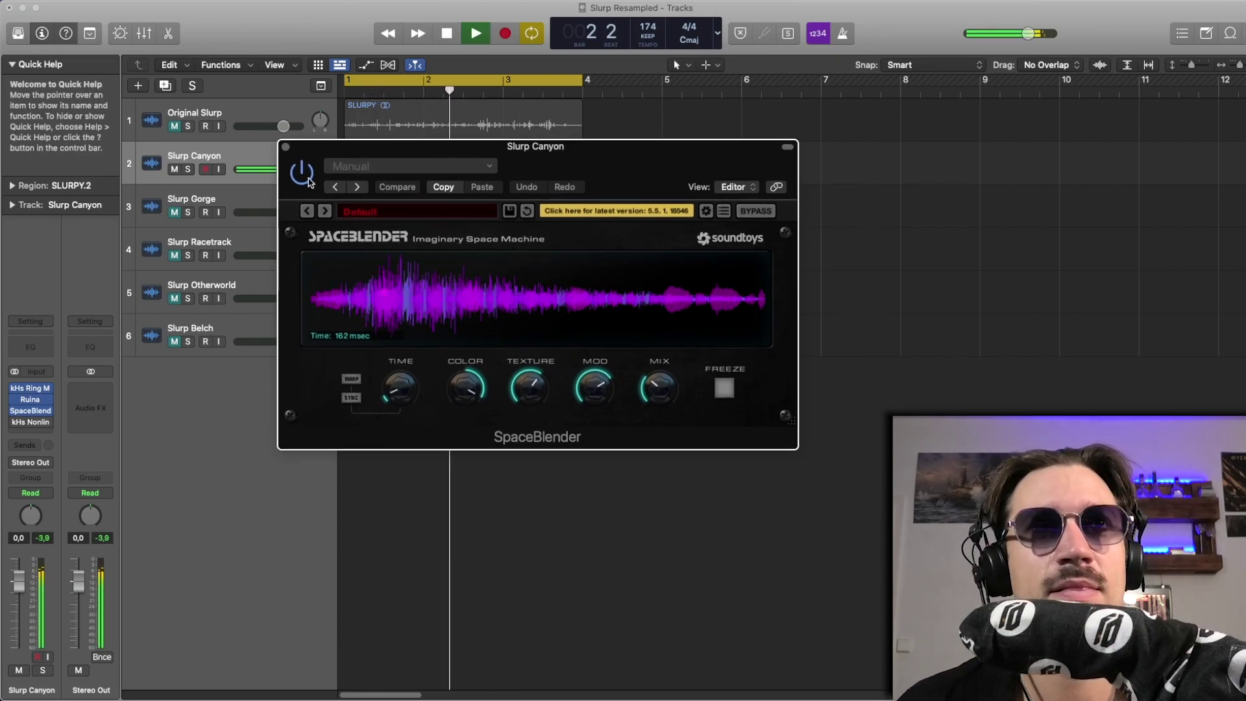
pyautogui.click(285, 146)
pyautogui.press('space')
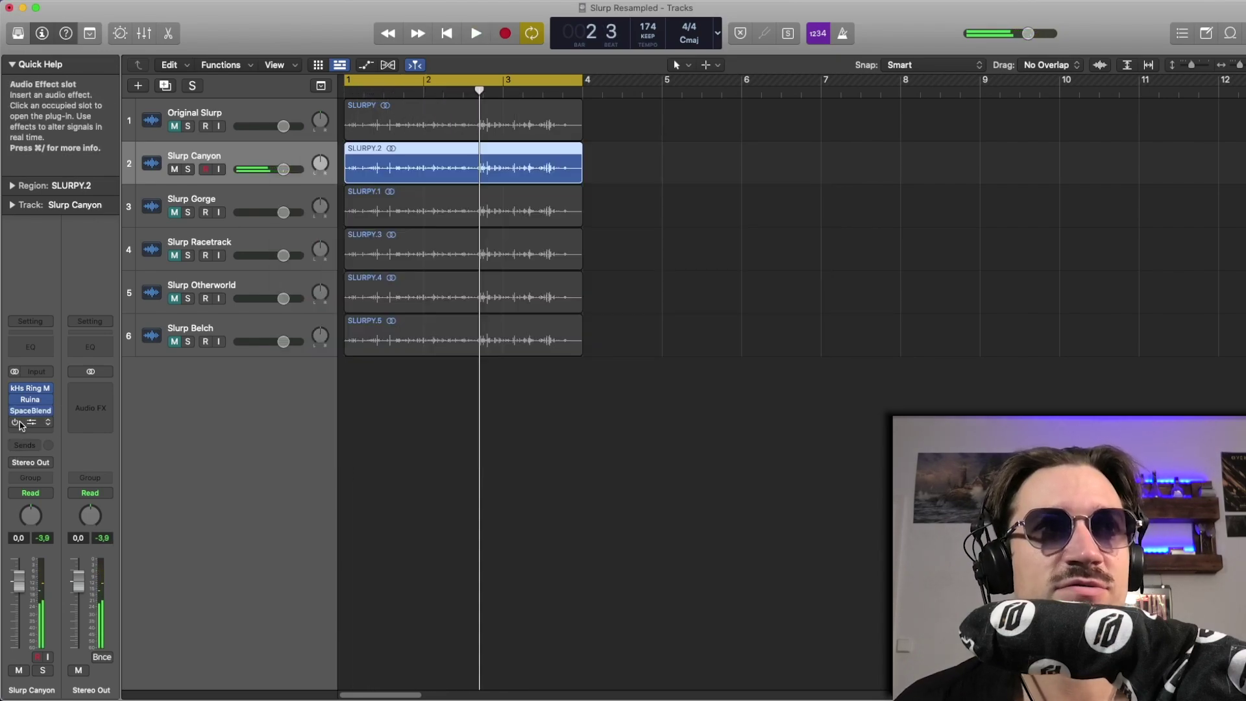
# Step: Enable kHs Nonlinear Filter on Slurp Canyon, play the track through the full effect chain, and close the plug-in
pyautogui.click(30, 423)
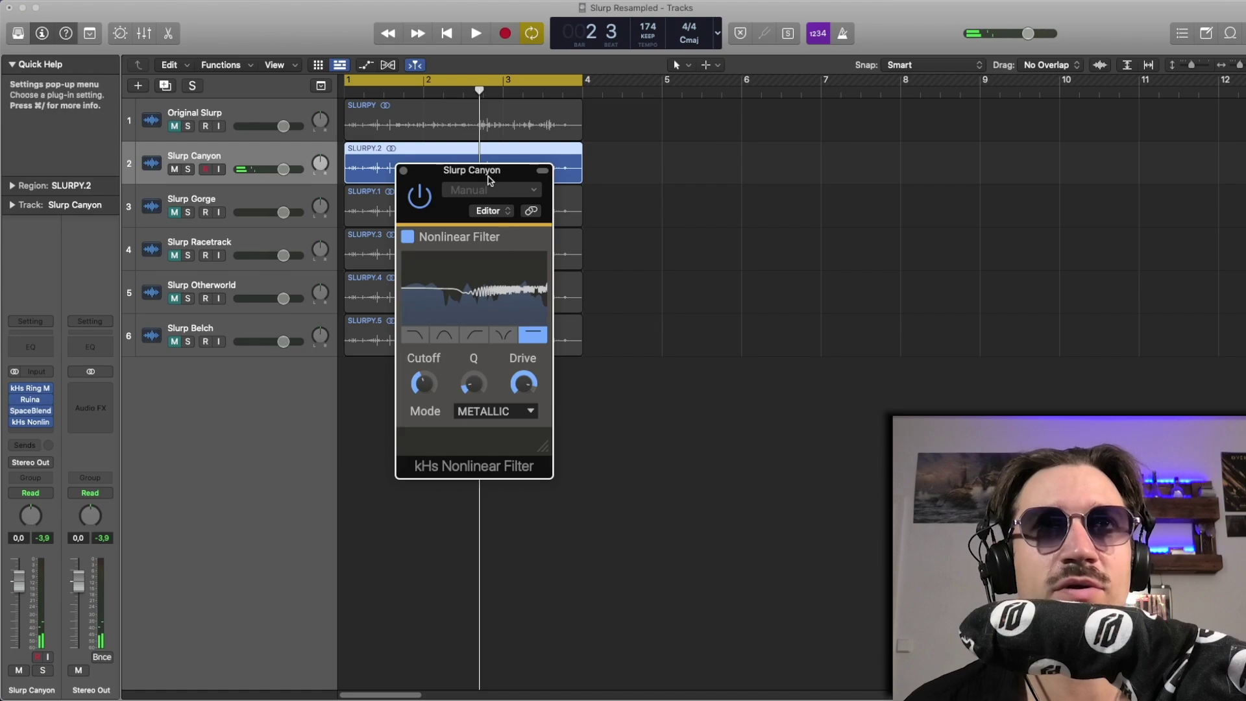
pyautogui.moveTo(488, 175); pyautogui.dragTo(460, 166)
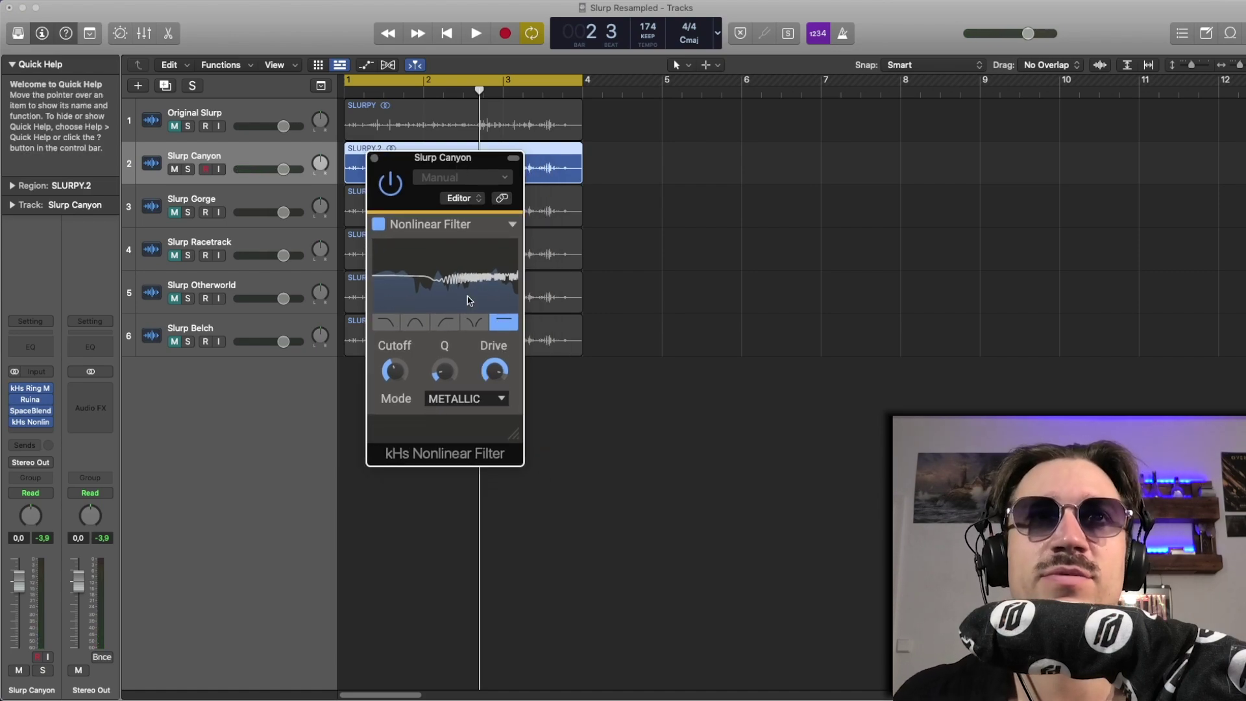
pyautogui.press('space')
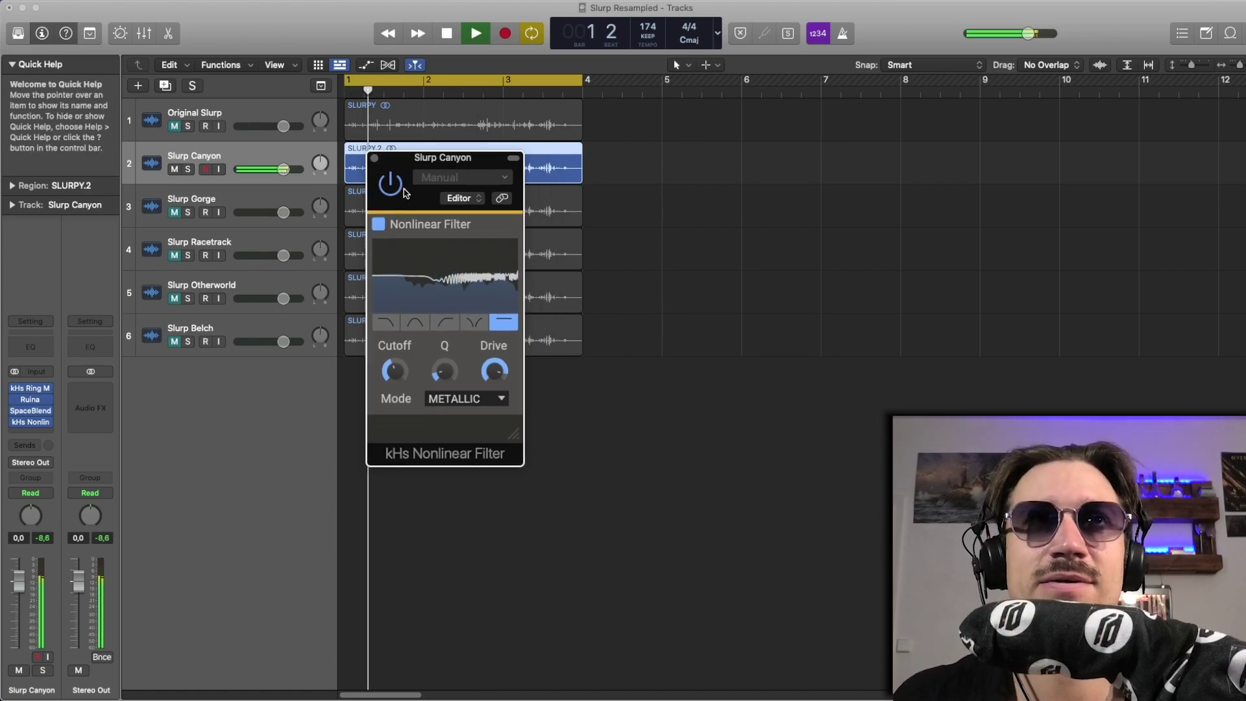
pyautogui.press('space')
pyautogui.click(374, 159)
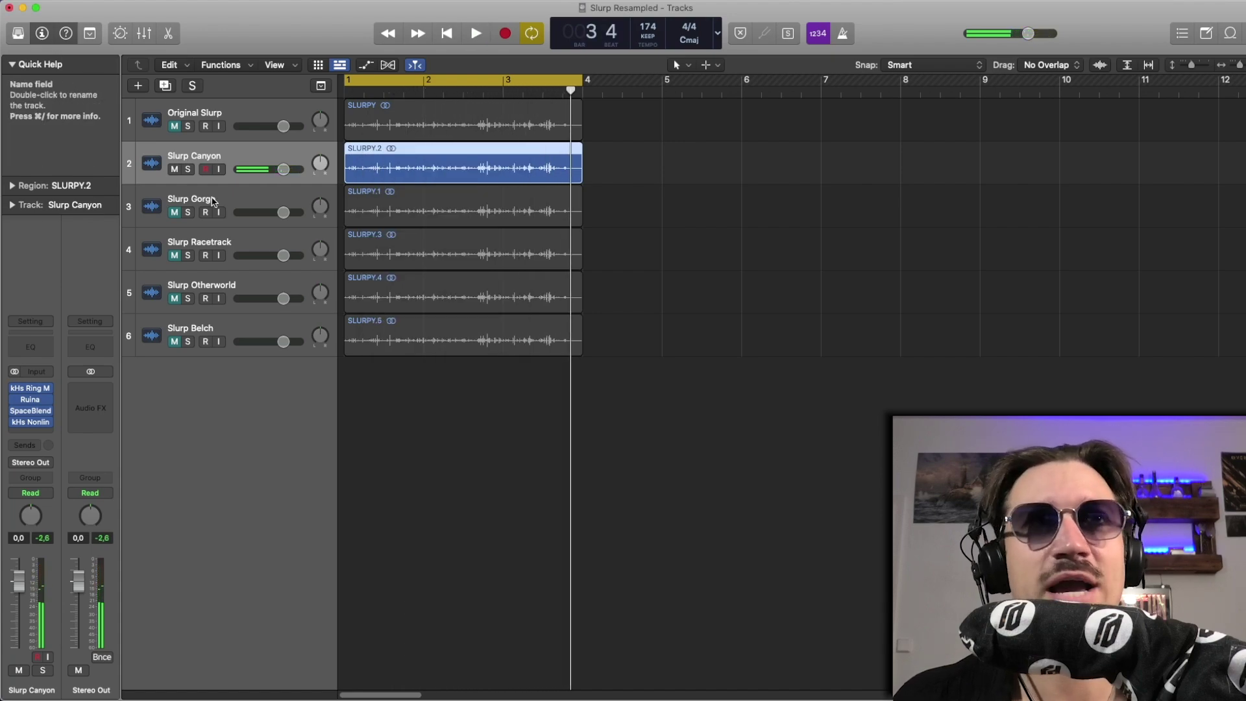
# Step: Mute the Slurp Canyon track, and unmute and select Slurp Gorge
pyautogui.click(174, 168)
pyautogui.press('Down')
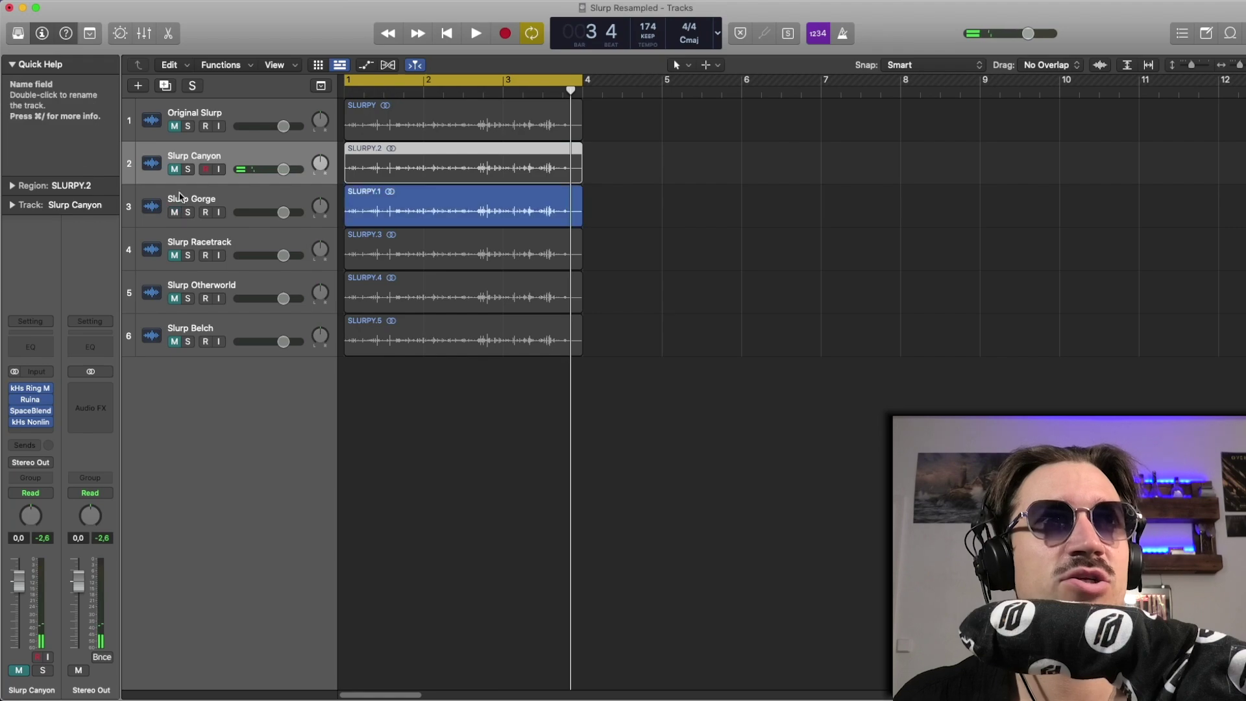
pyautogui.click(180, 197)
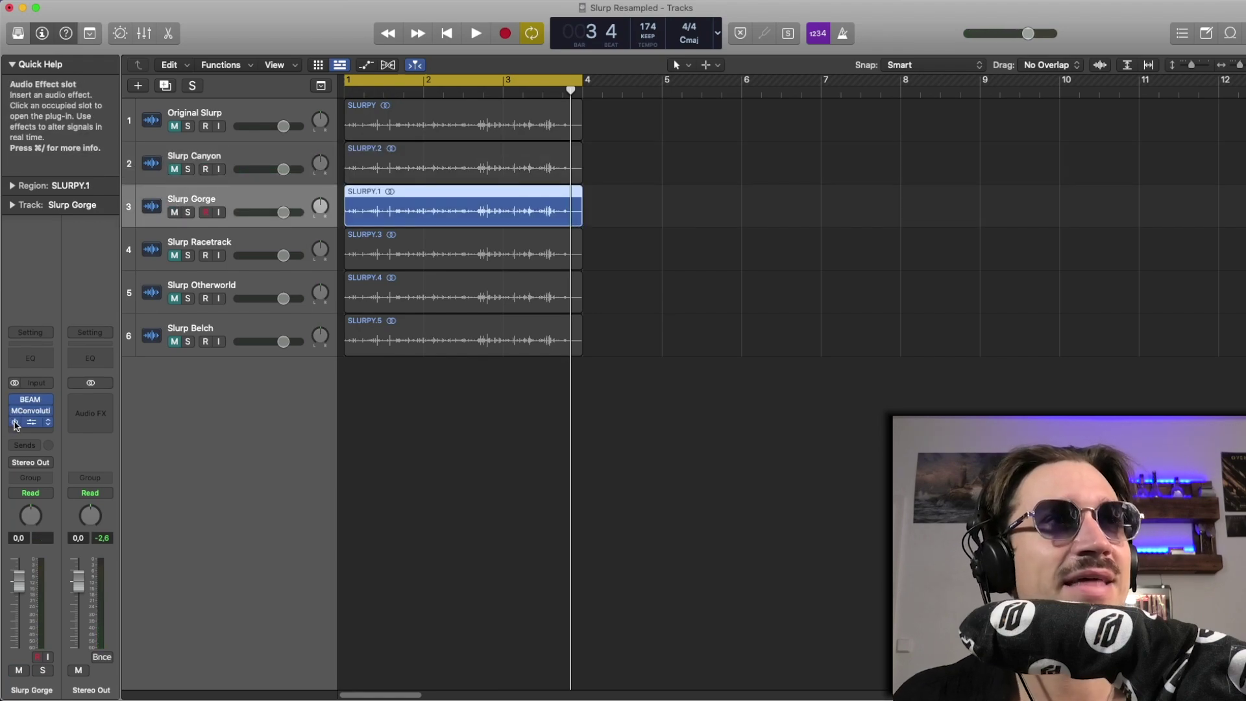
# Step: Open BEAM with its Crisp Rumble preset on Slurp Gorge, listen with the following effects bypassed, and close the plug-in
pyautogui.click(29, 405)
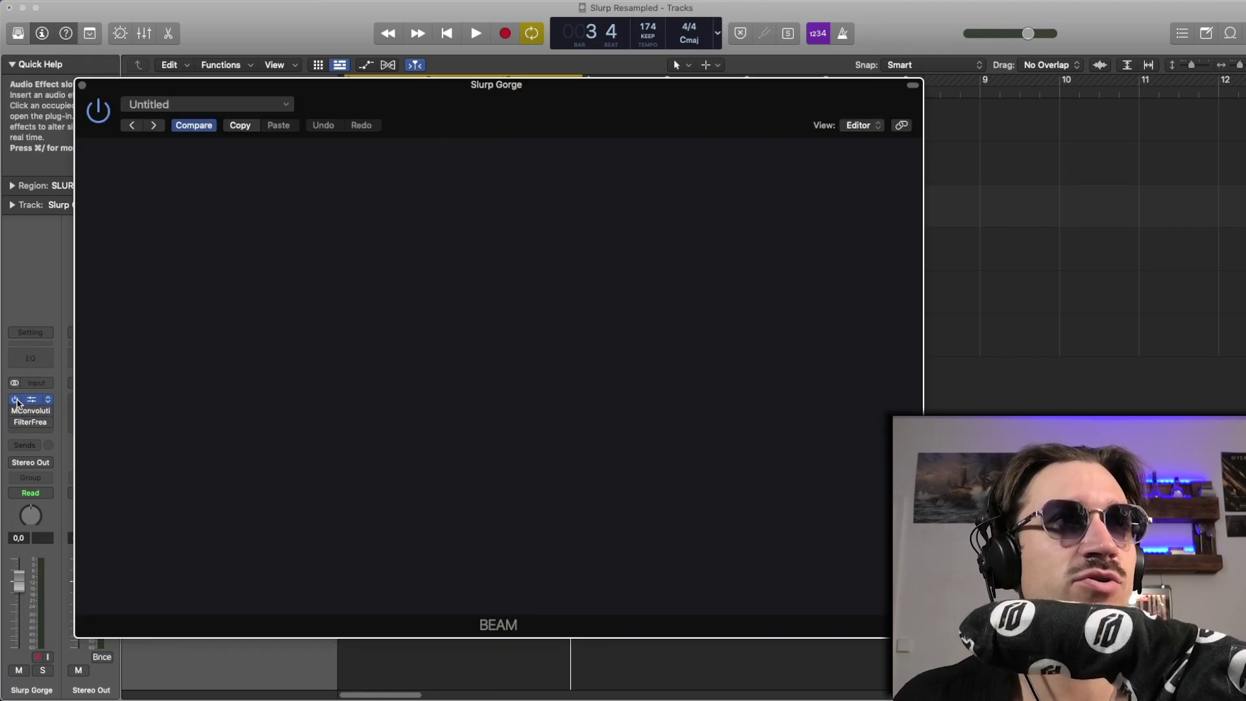
pyautogui.press('space')
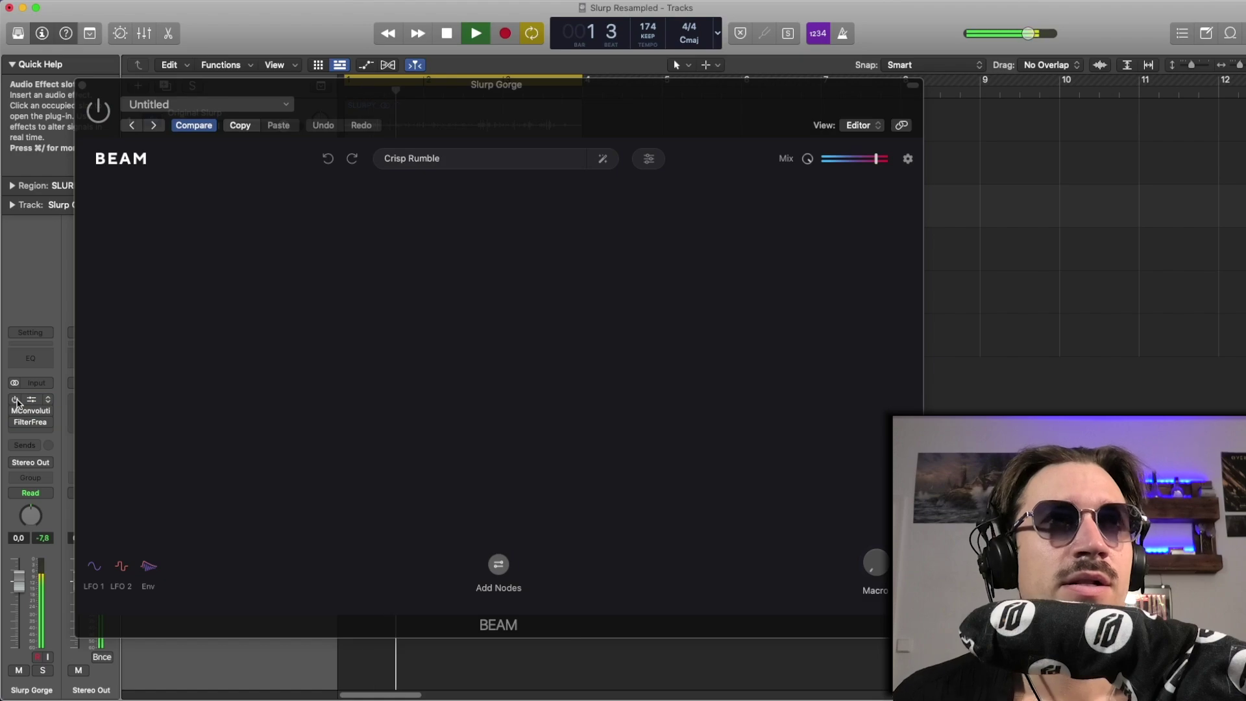
pyautogui.press('space')
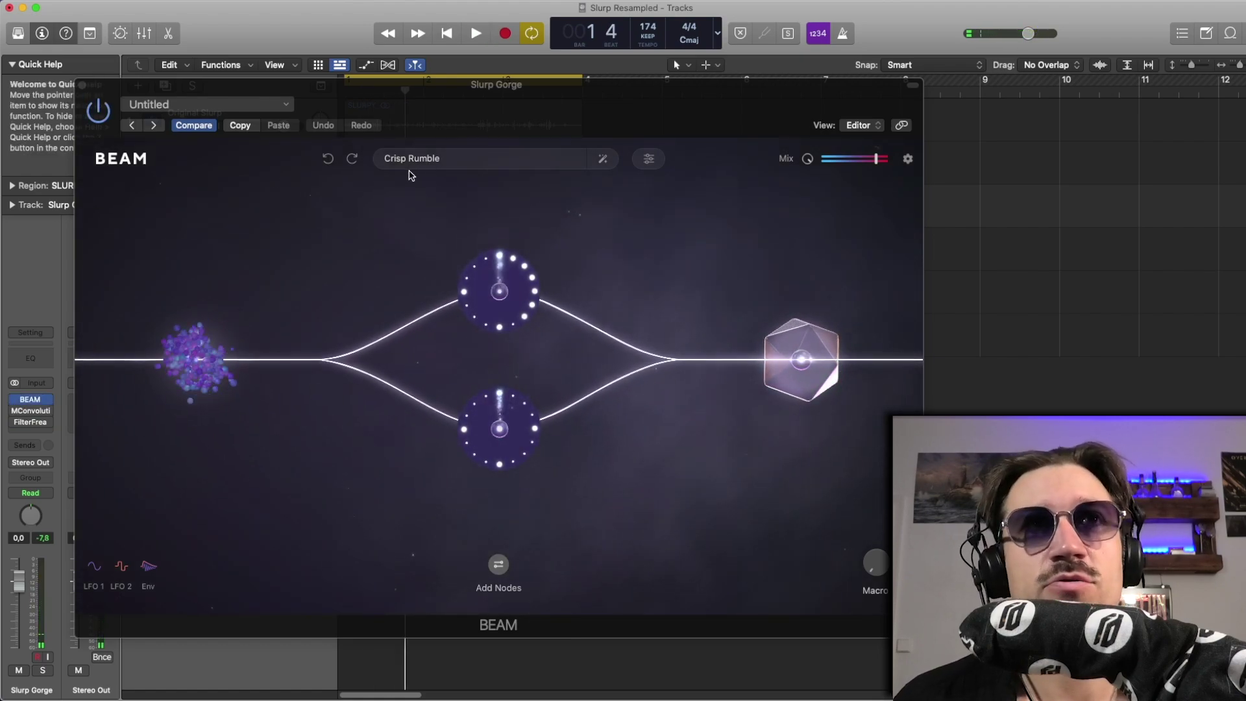
pyautogui.press('space')
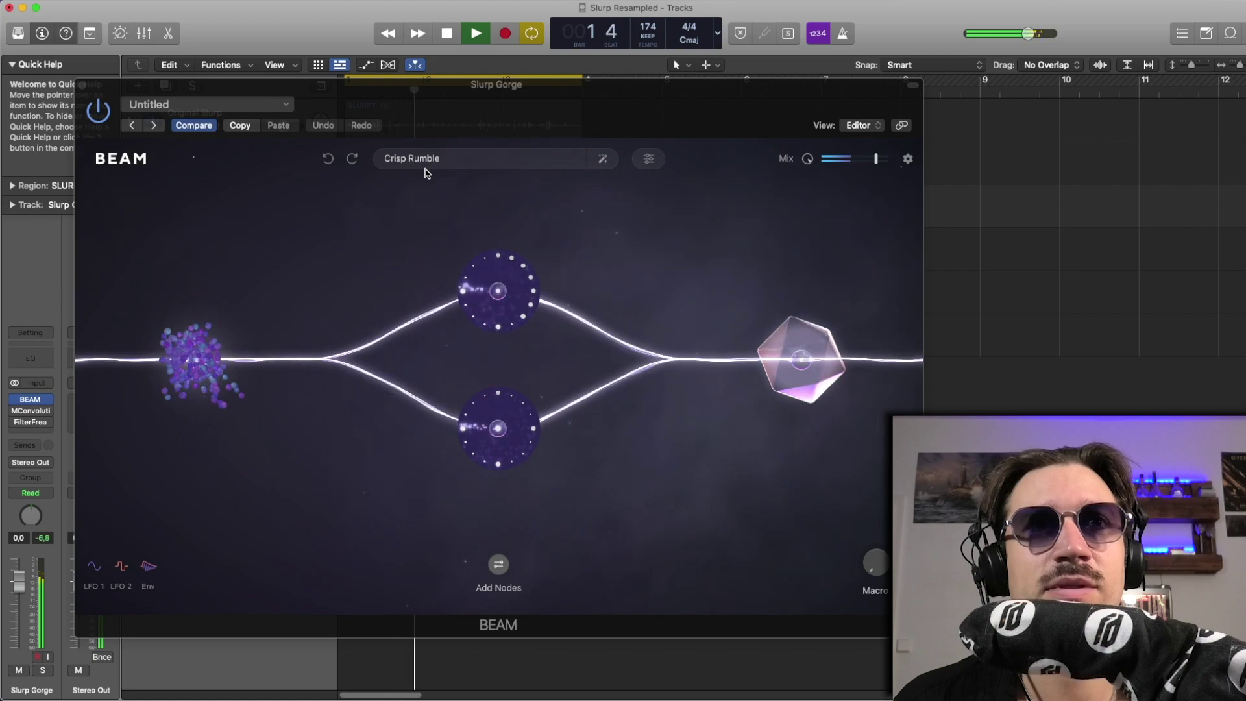
pyautogui.press('space')
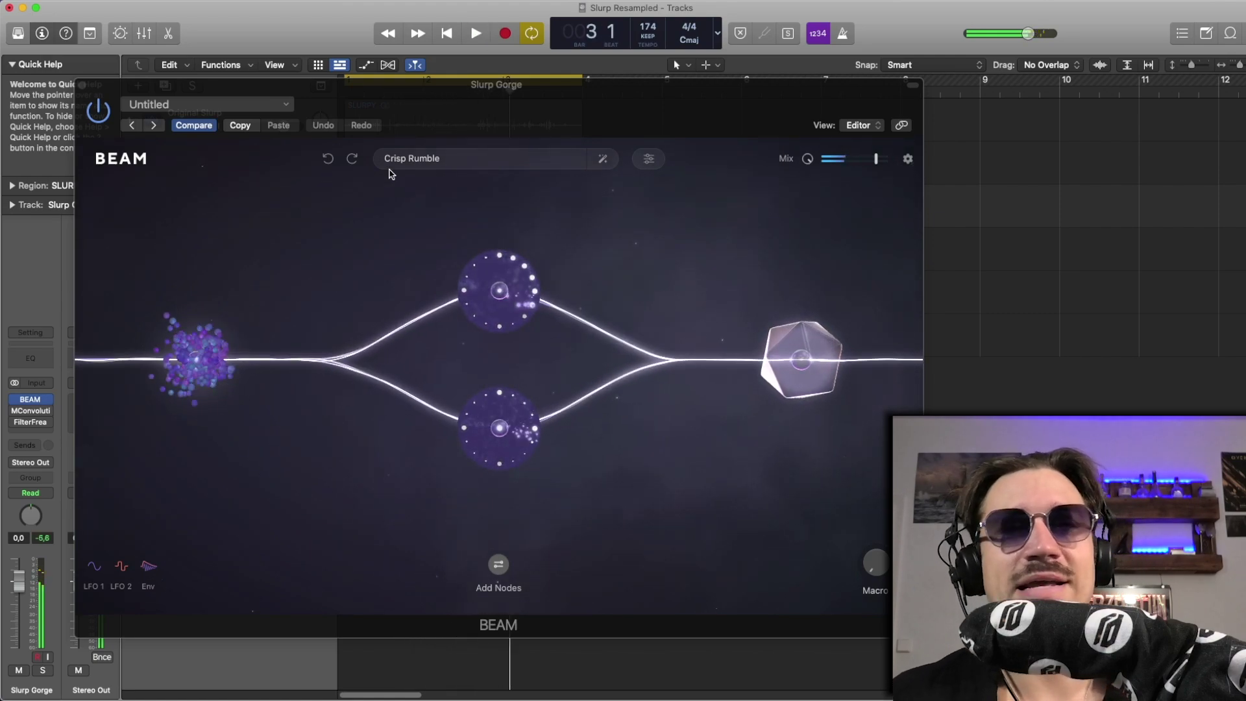
pyautogui.click(81, 85)
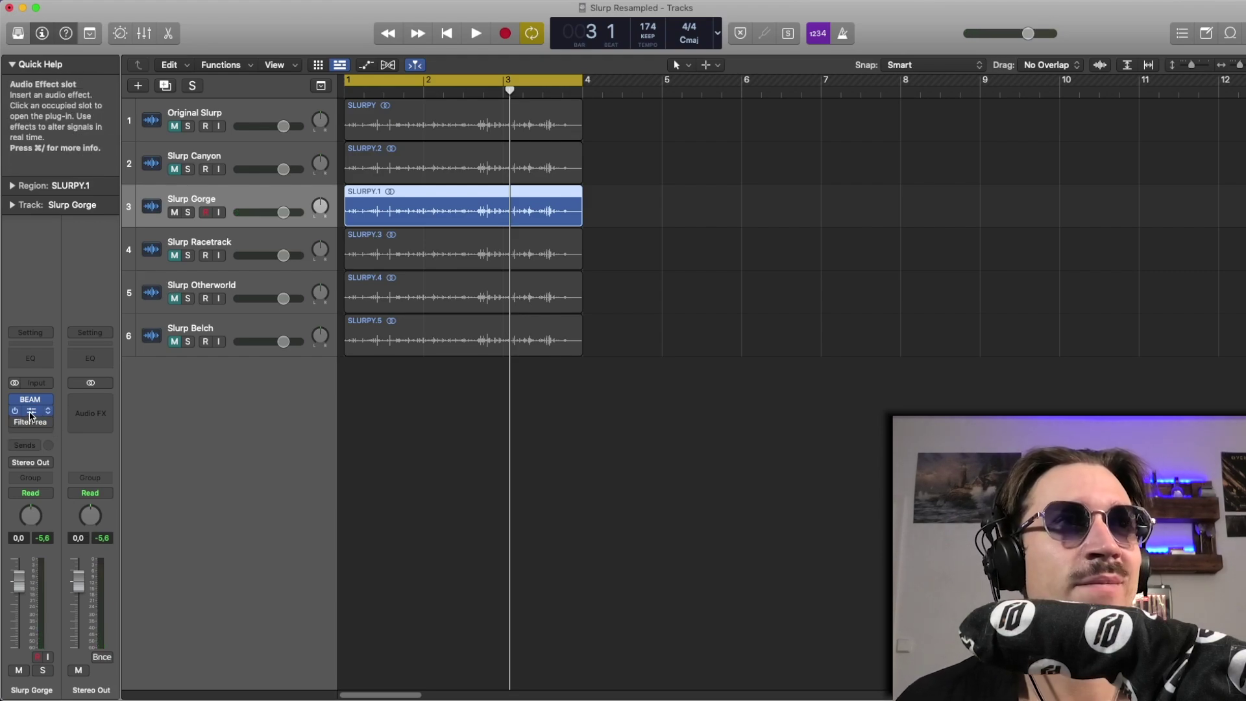
# Step: Enable MConvolutionEZ on Slurp Gorge with the Thickener.flac impulse response, listen to the track, and close the plug-in window
pyautogui.click(32, 416)
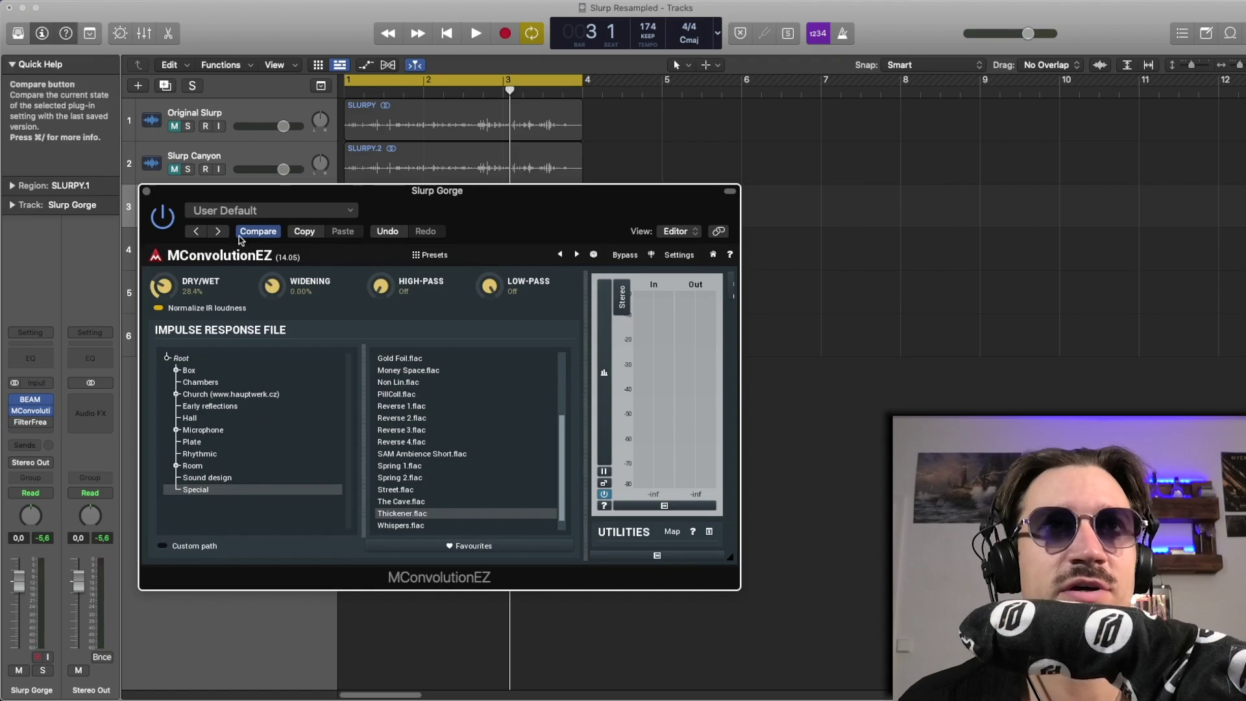
pyautogui.press('space')
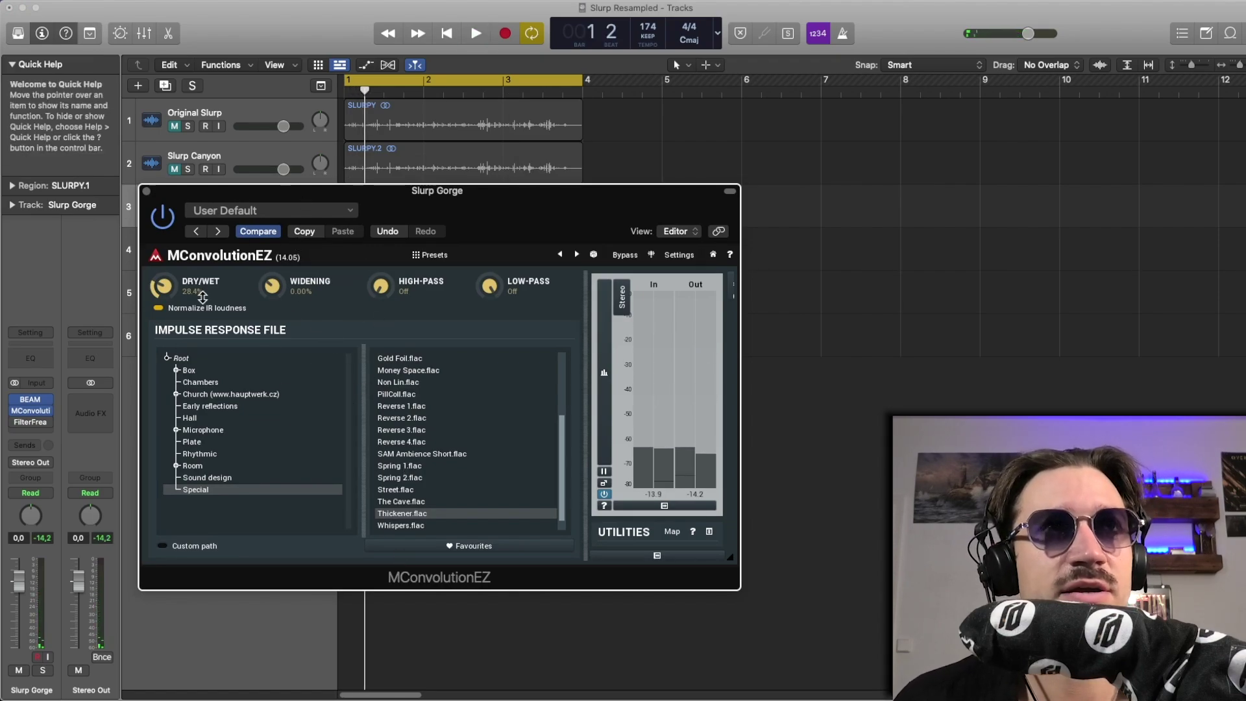
pyautogui.click(147, 192)
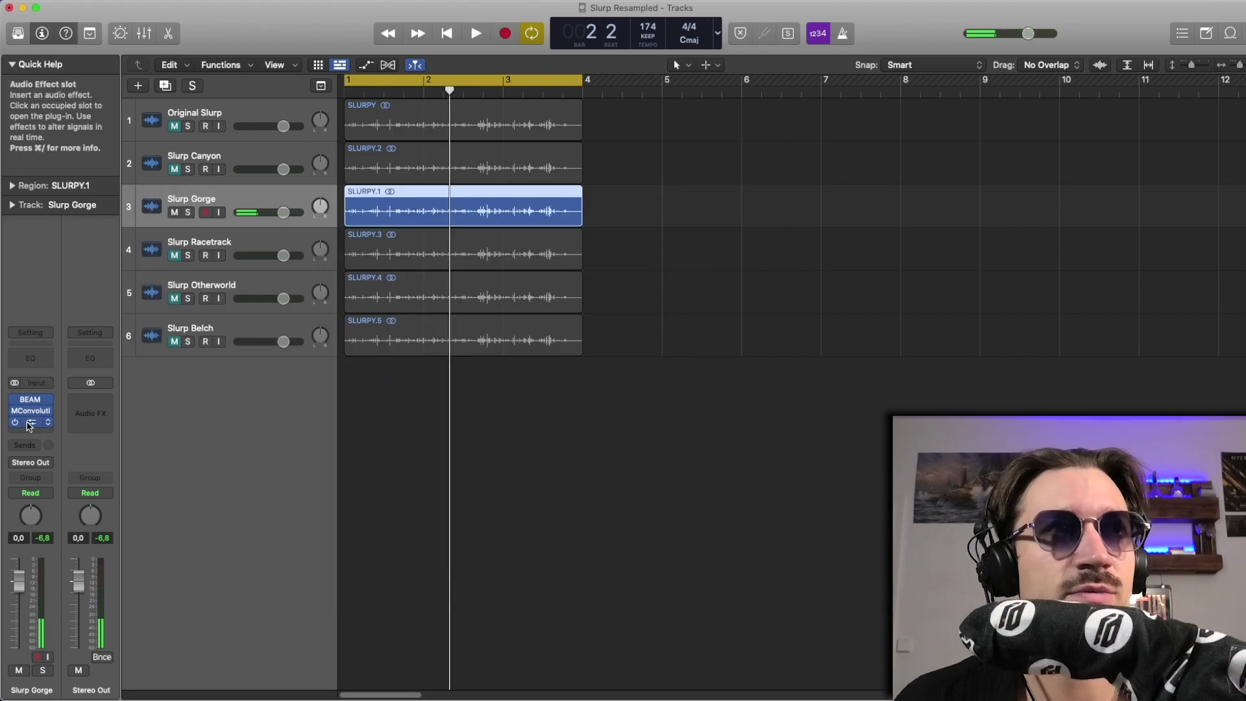
# Step: Enable FilterFreak2 with its SmoothFinger preset on Slurp Gorge, listen to the result, and close the plug-in window
pyautogui.click(30, 426)
pyautogui.moveTo(591, 189); pyautogui.dragTo(361, 148)
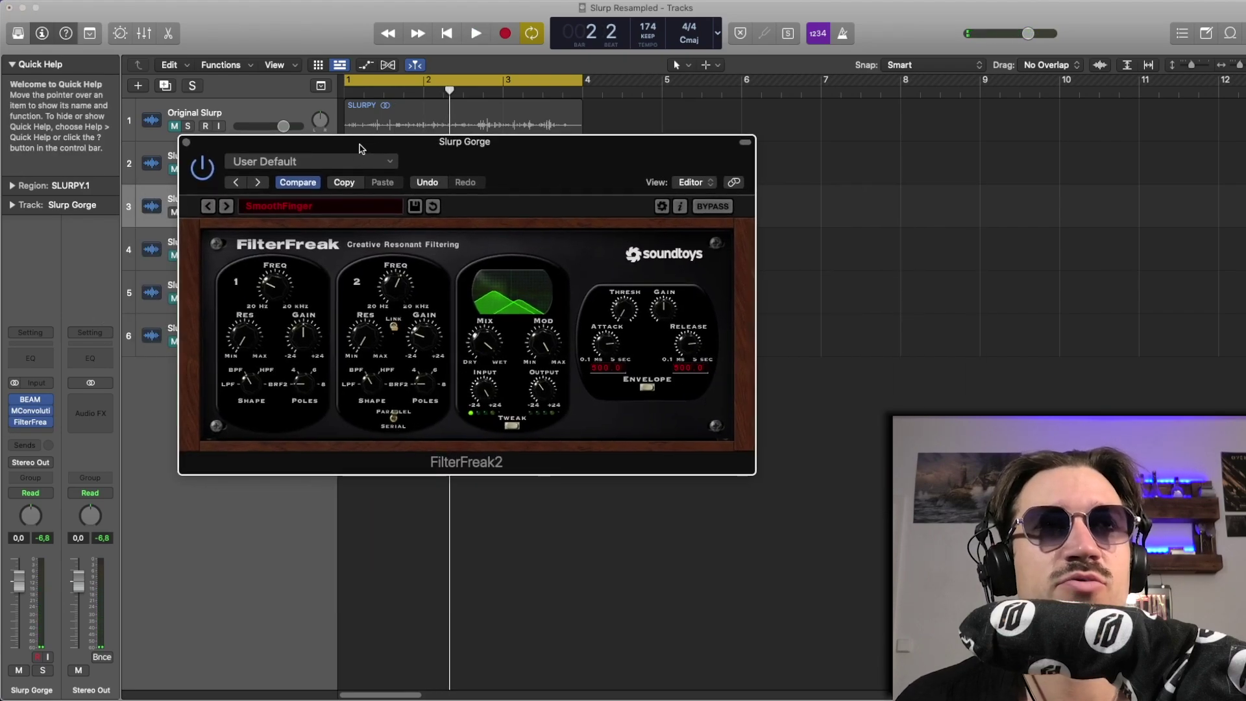
pyautogui.press('space')
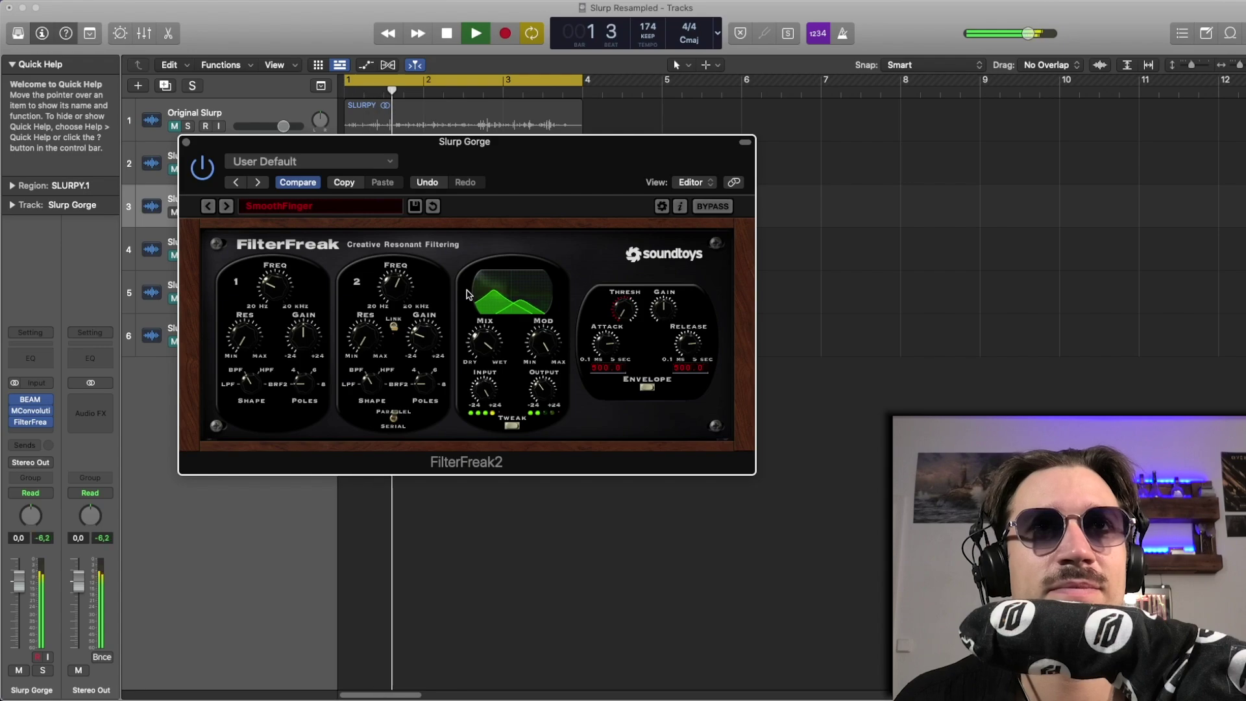
pyautogui.press('space')
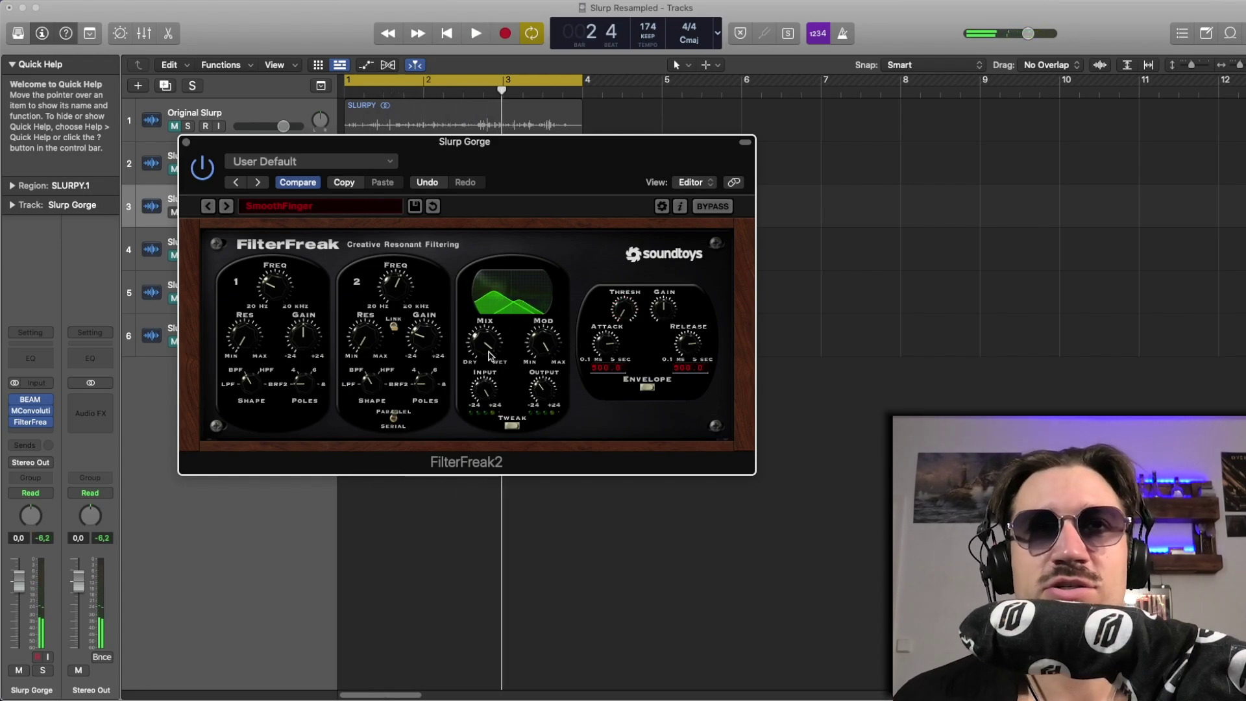
pyautogui.click(185, 141)
# Step: Play Slurp Gorge through its full effect chain, mute it, and select and unmute Slurp Racetrack
pyautogui.press('space')
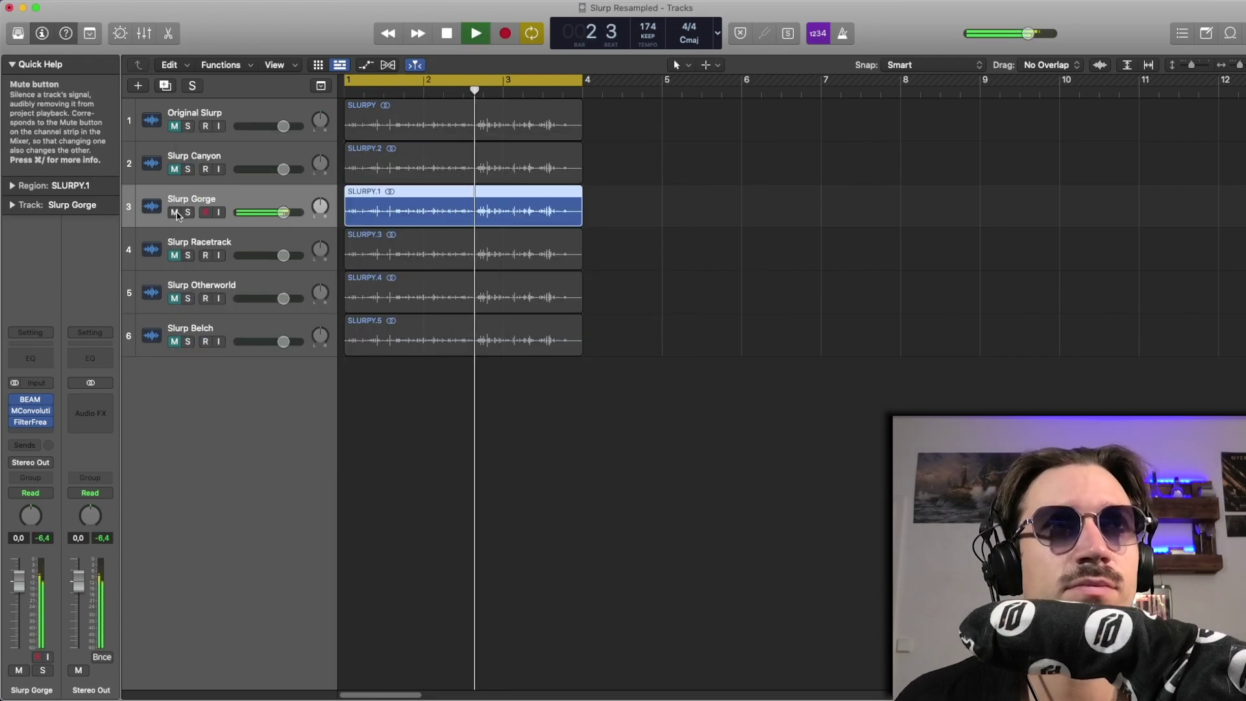
pyautogui.click(176, 215)
pyautogui.press('space')
pyautogui.click(177, 251)
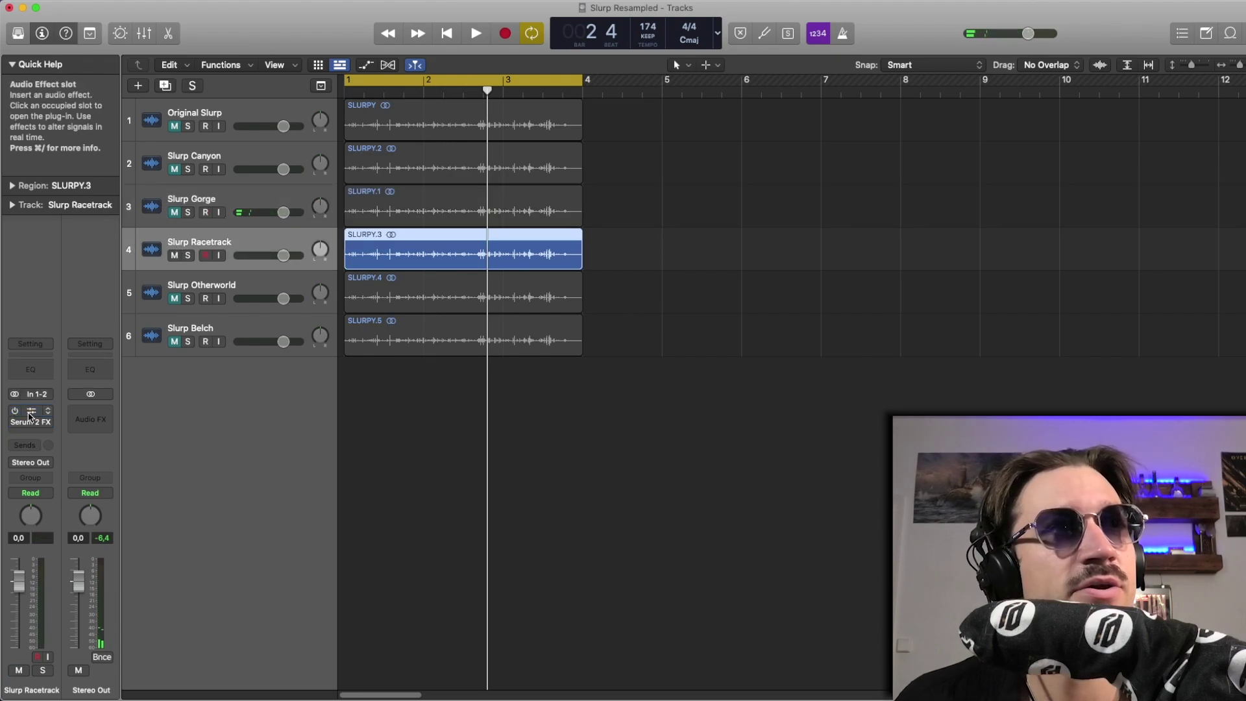
# Step: Listen to Slurp Racetrack with its effects bypassed, enable Portal to hear the difference, and close the plug-in window
pyautogui.click(20, 415)
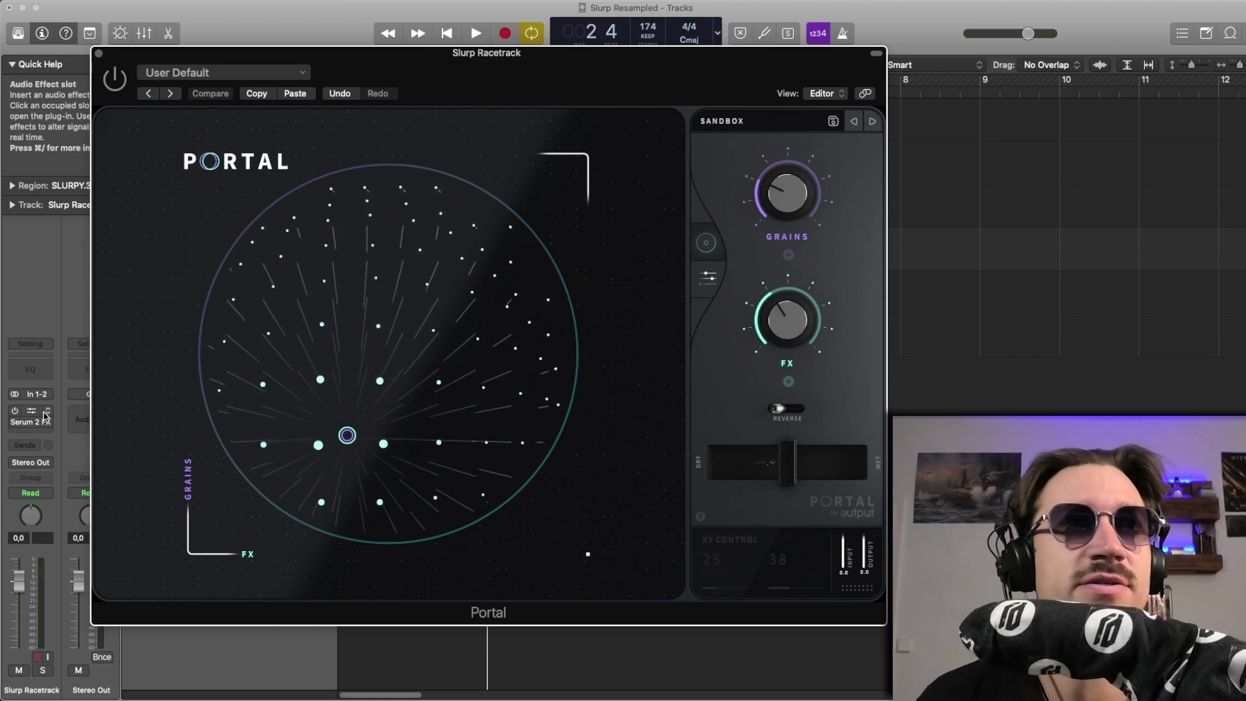
pyautogui.press('space')
pyautogui.click(15, 413)
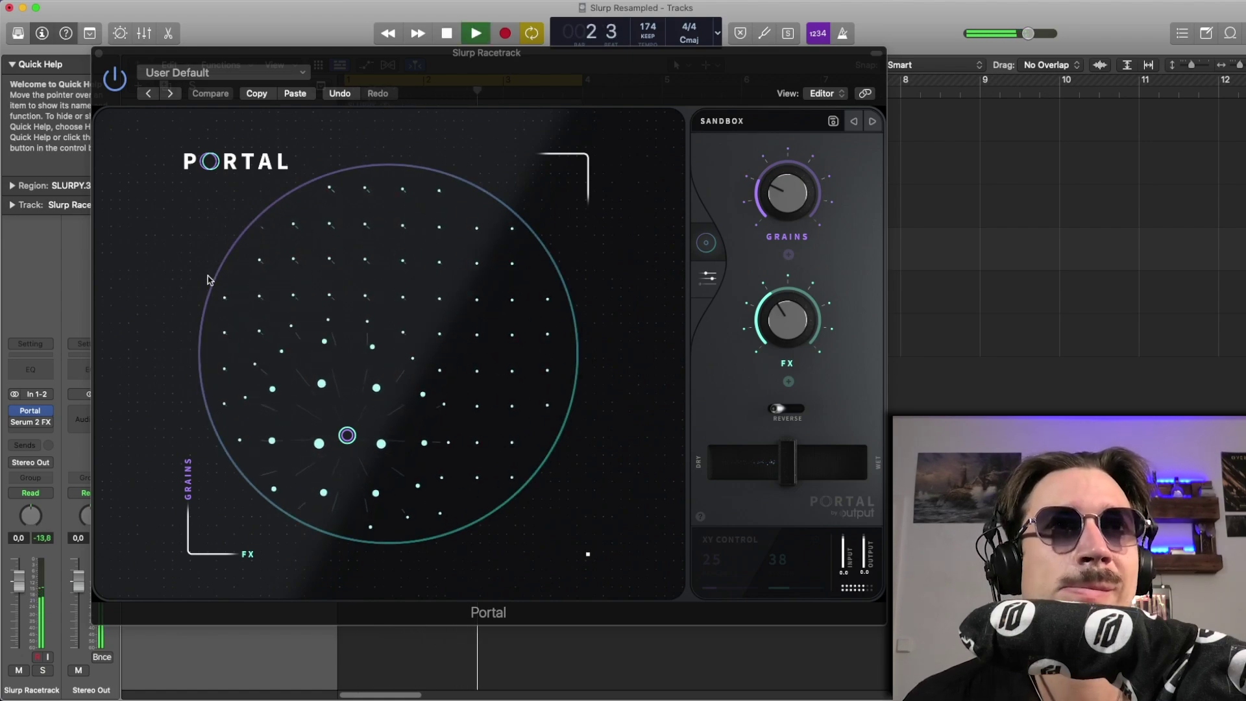
pyautogui.press('space')
pyautogui.click(99, 53)
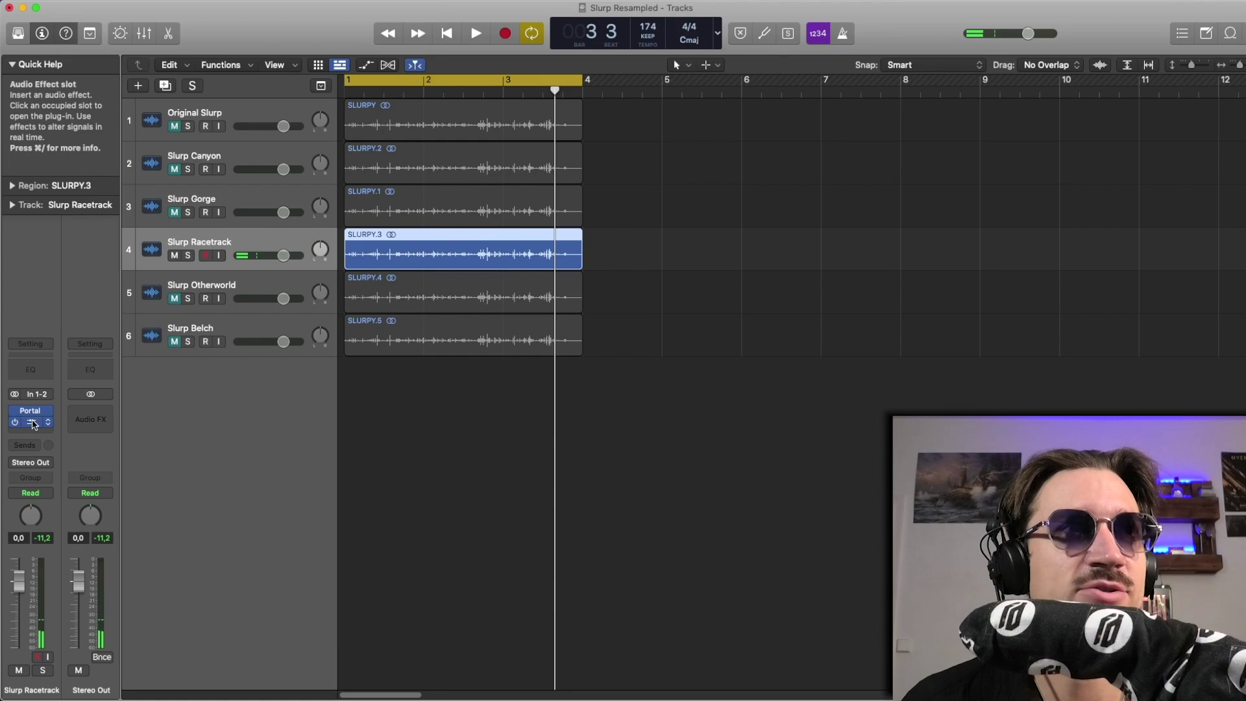
# Step: Enable Serum 2 FX on Slurp Racetrack, review its Bode-to-Equalizer effect rack, listen to the full chain, and close the plug-in
pyautogui.click(34, 424)
pyautogui.moveTo(395, 59); pyautogui.dragTo(293, 62)
pyautogui.press('space')
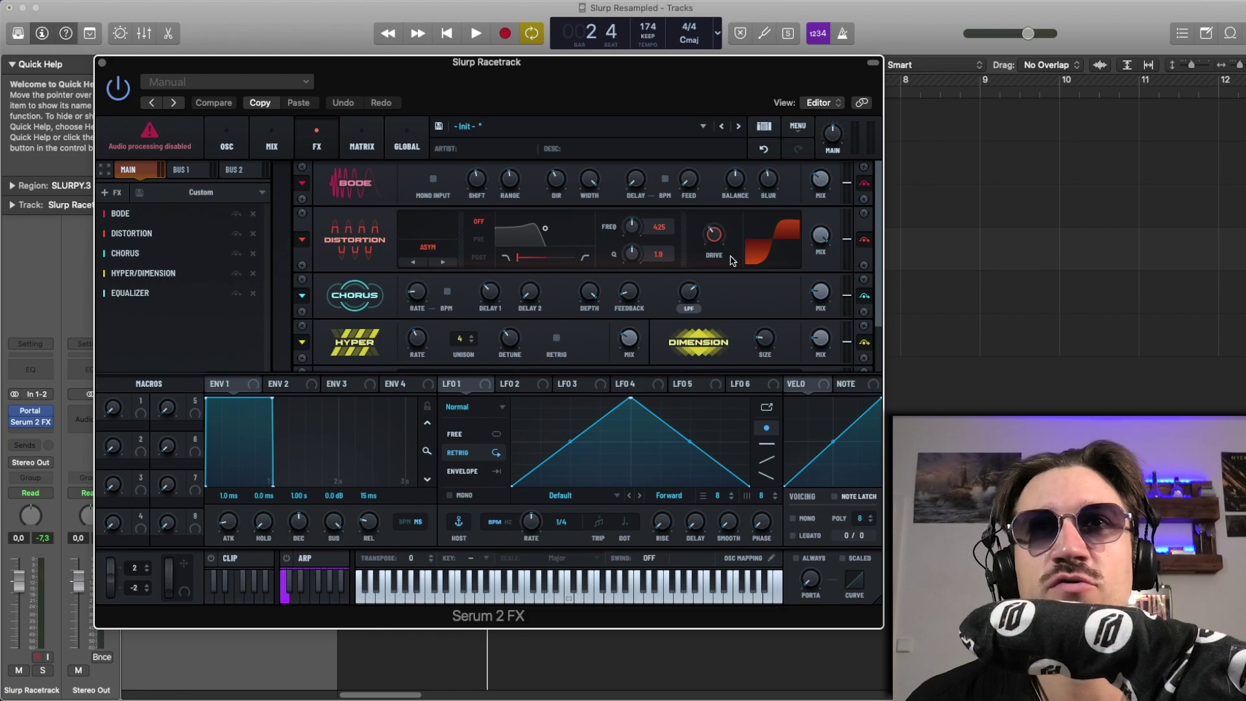
pyautogui.scroll(-3, 350, 280)
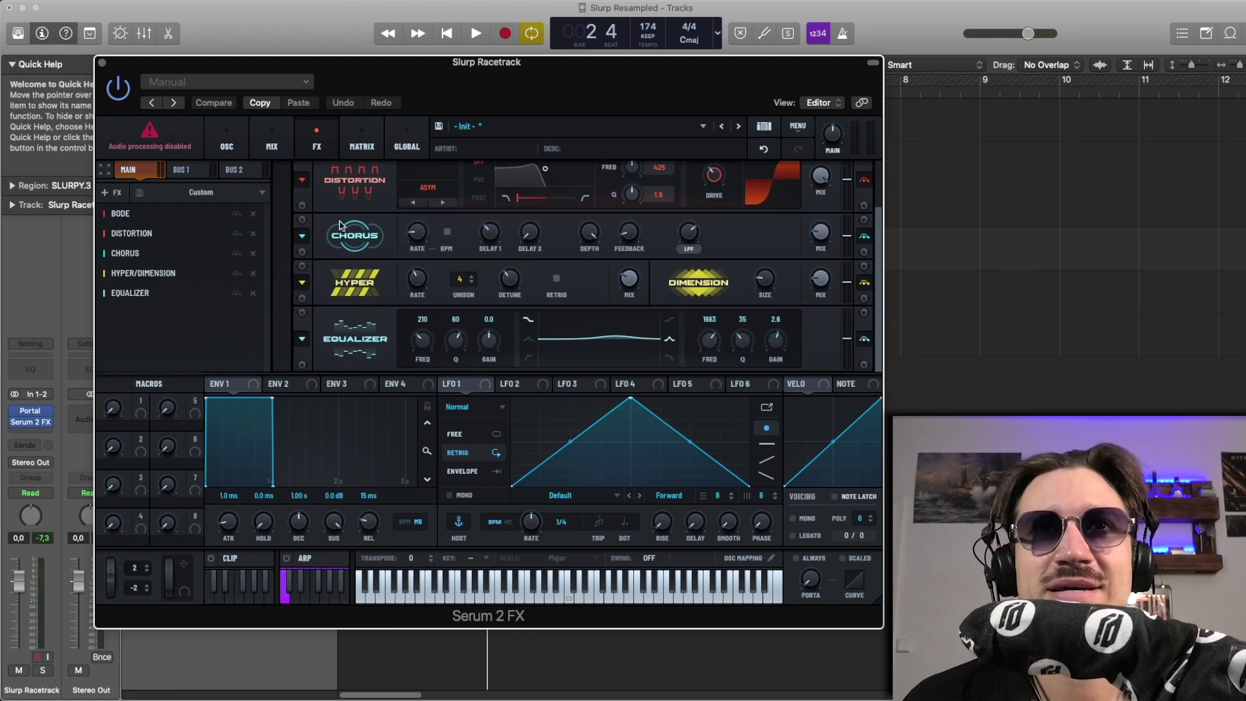
pyautogui.press('space')
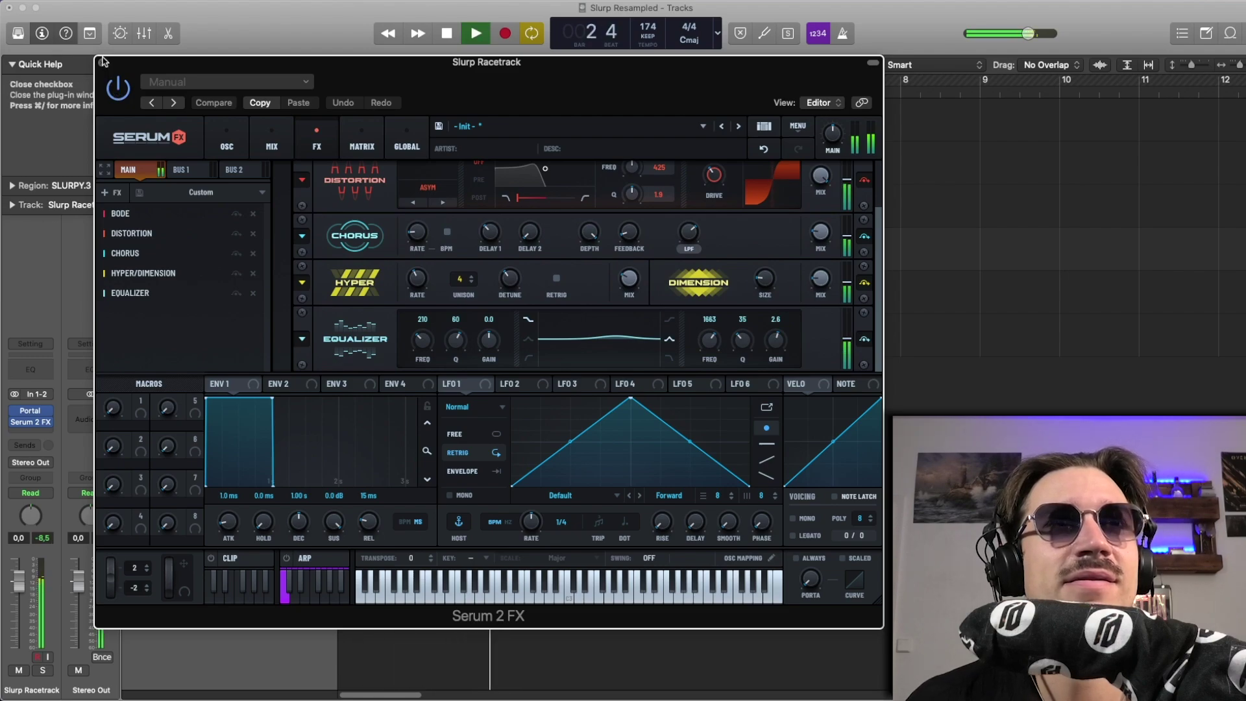
pyautogui.press('space')
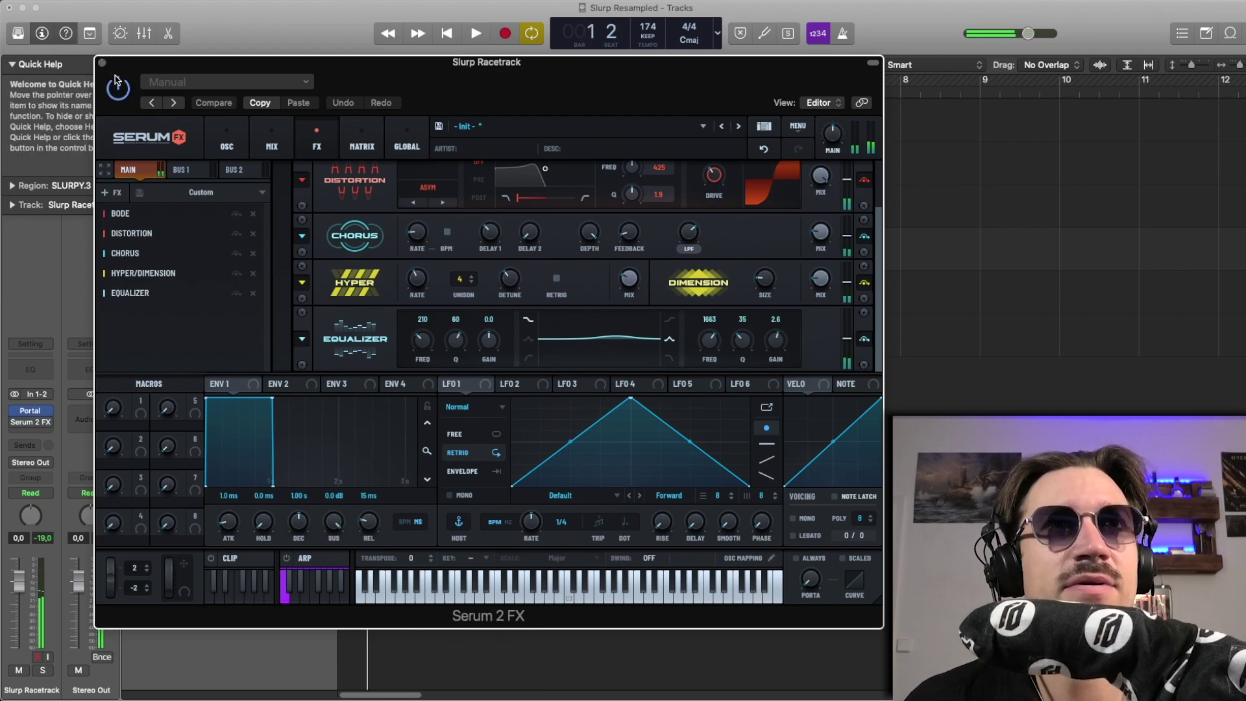
pyautogui.press('space')
pyautogui.press('space')
pyautogui.click(102, 62)
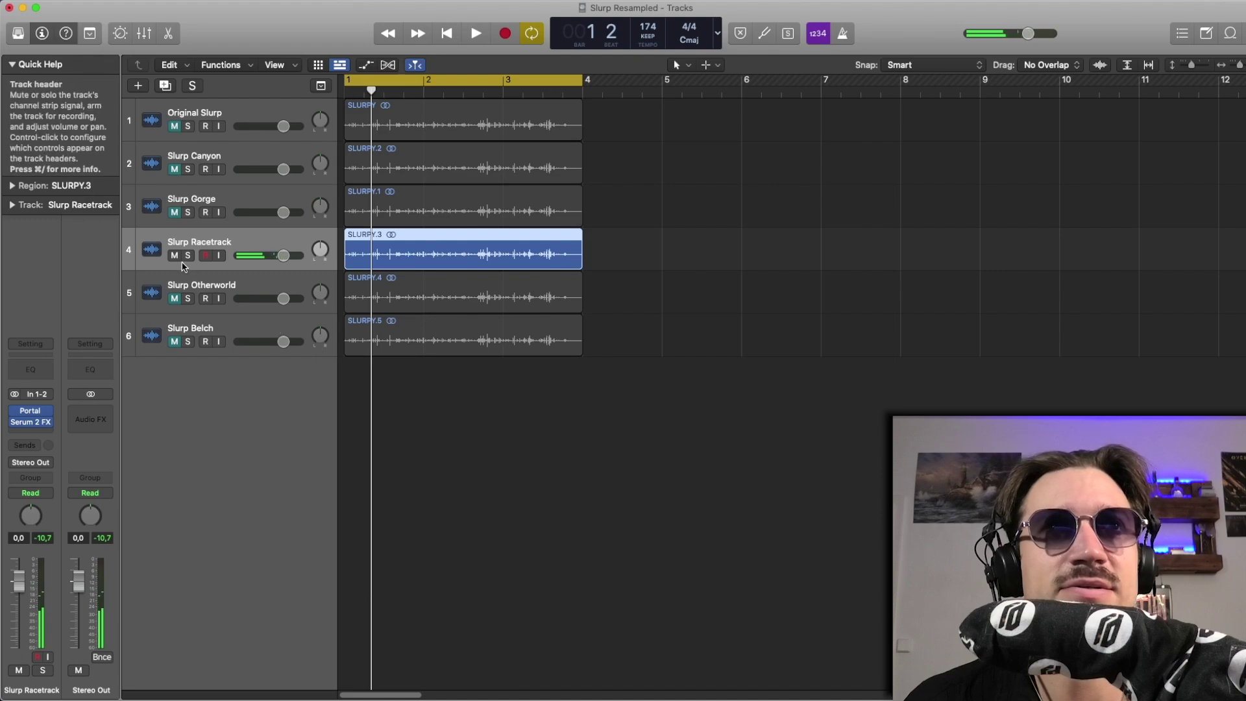
# Step: Mute Slurp Racetrack, select and unmute Slurp Otherworld, and listen to it with all four effects bypassed
pyautogui.click(191, 279)
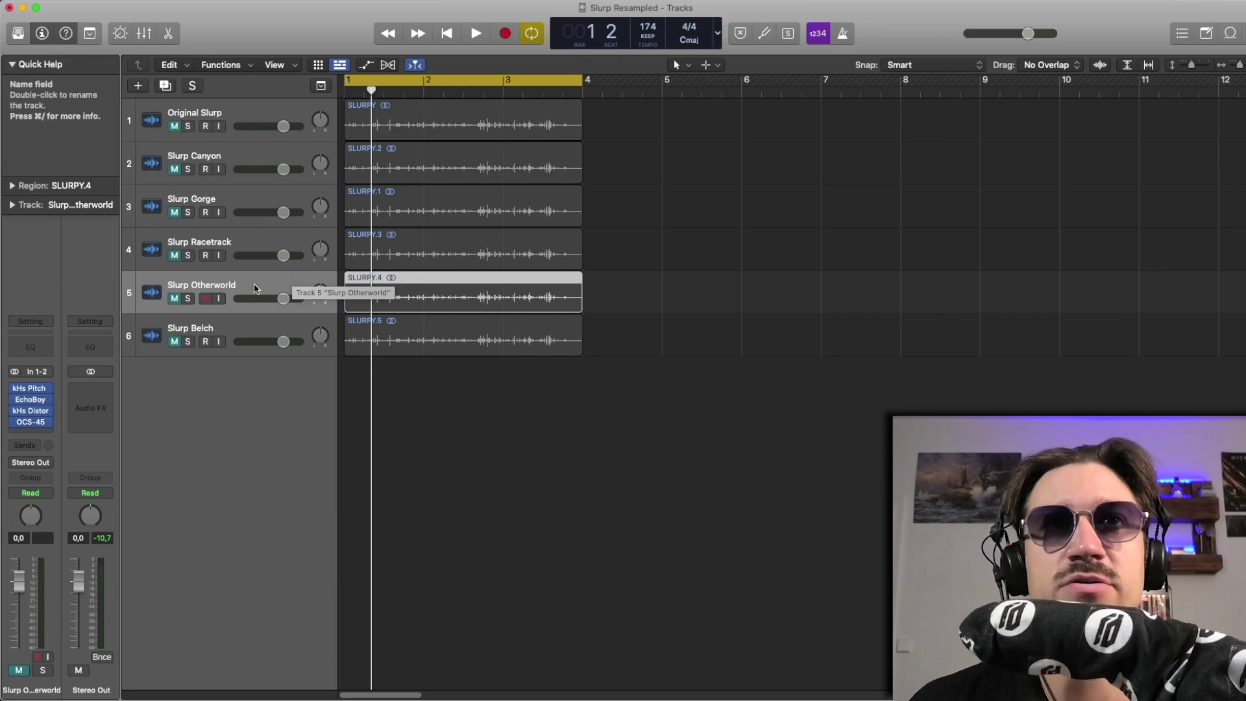
pyautogui.click(172, 290)
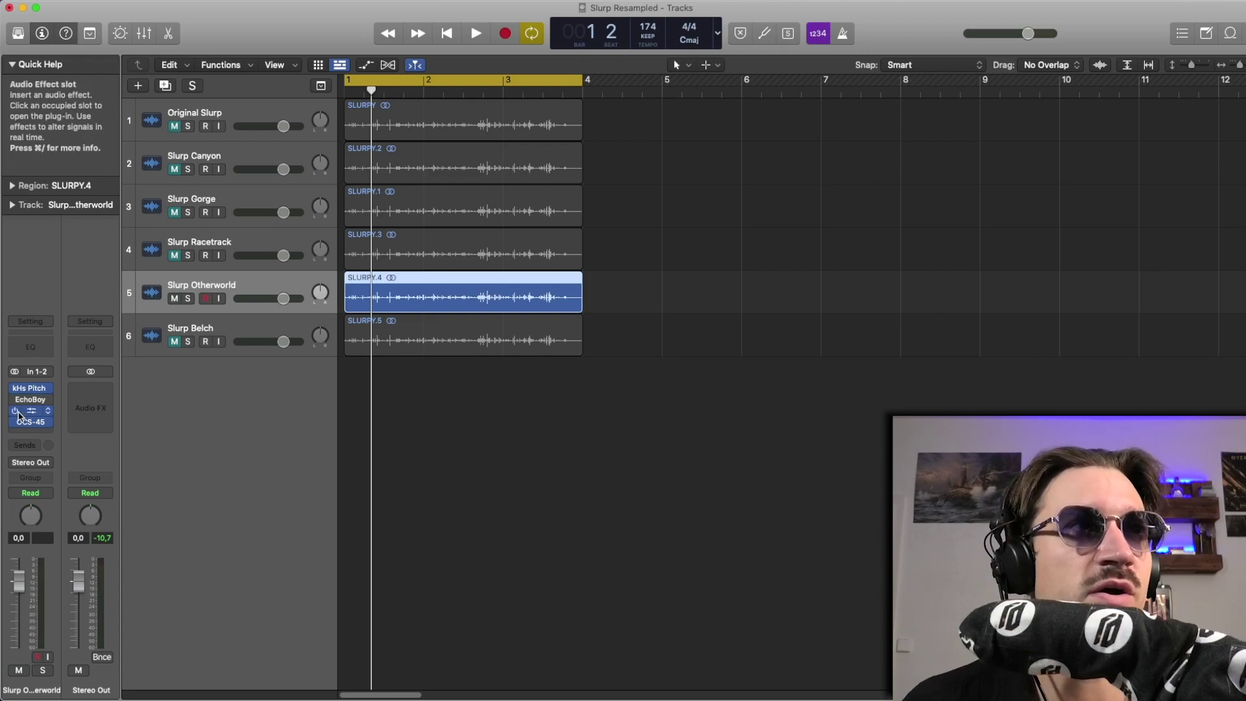
pyautogui.click(15, 388)
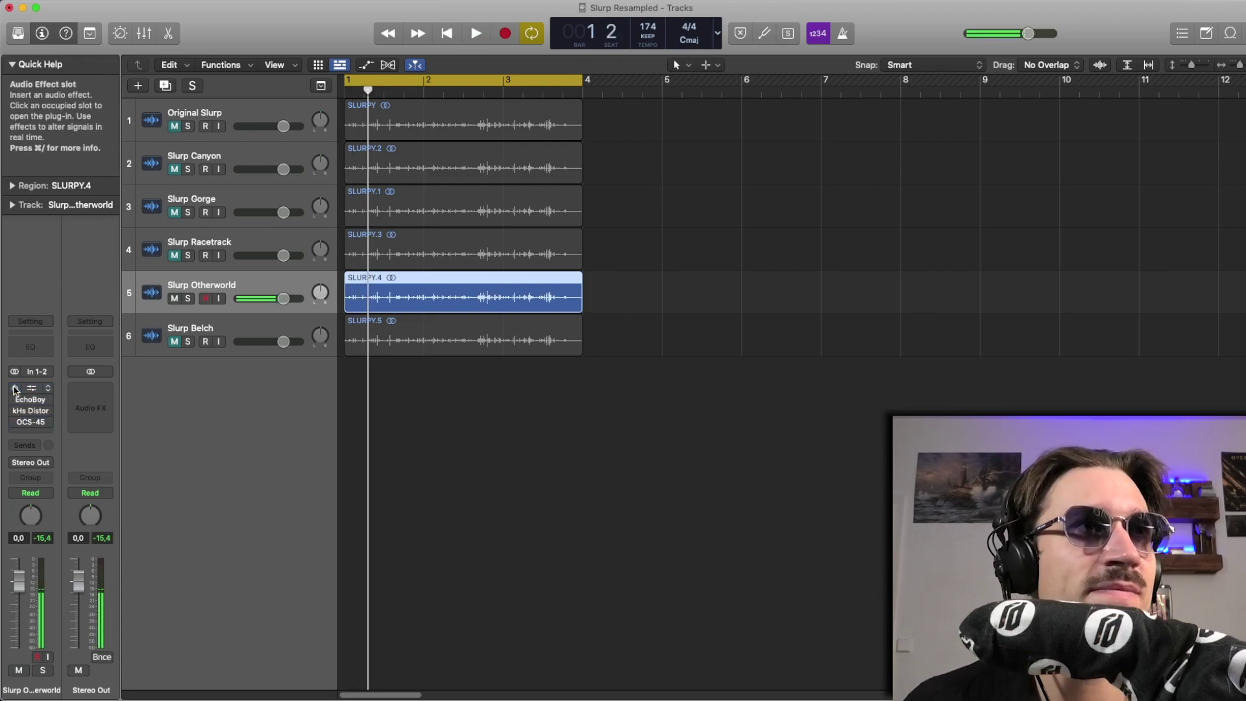
# Step: Enable kHs Pitch Shifter on Slurp Otherworld, listen to the pitched-down track, and close the plug-in window
pyautogui.click(16, 387)
pyautogui.click(30, 388)
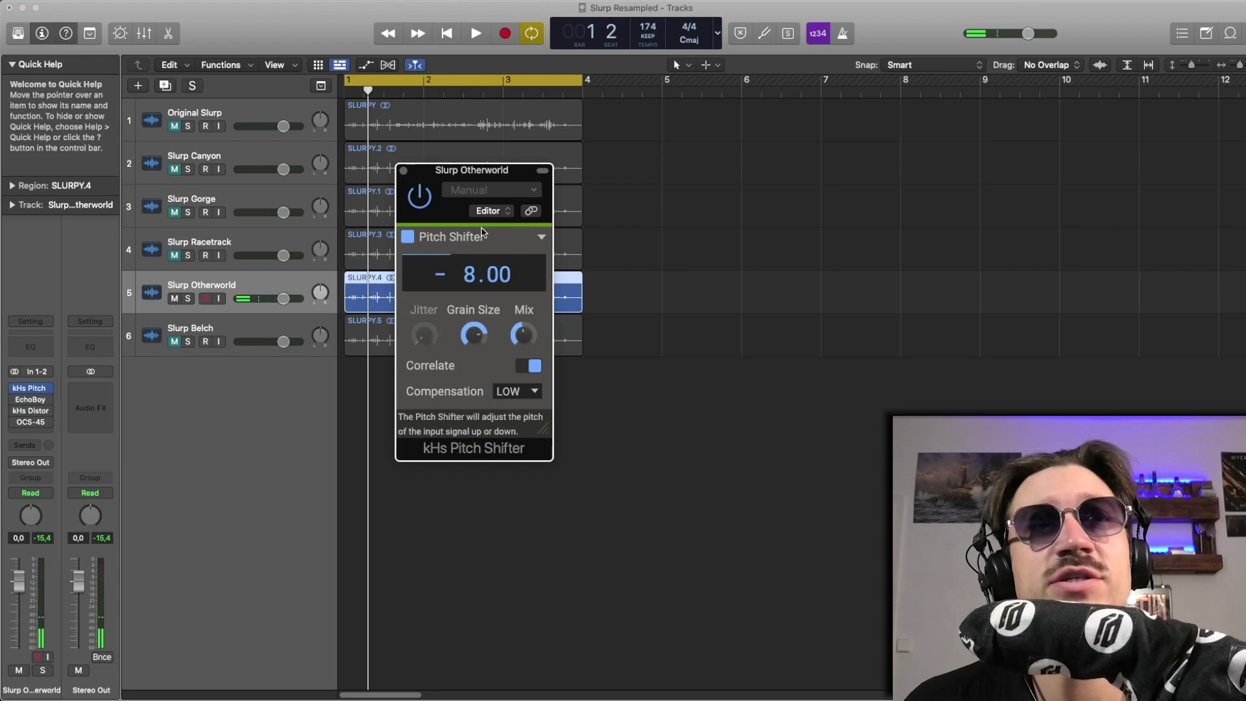
pyautogui.press('space')
pyautogui.moveTo(484, 175); pyautogui.dragTo(449, 174)
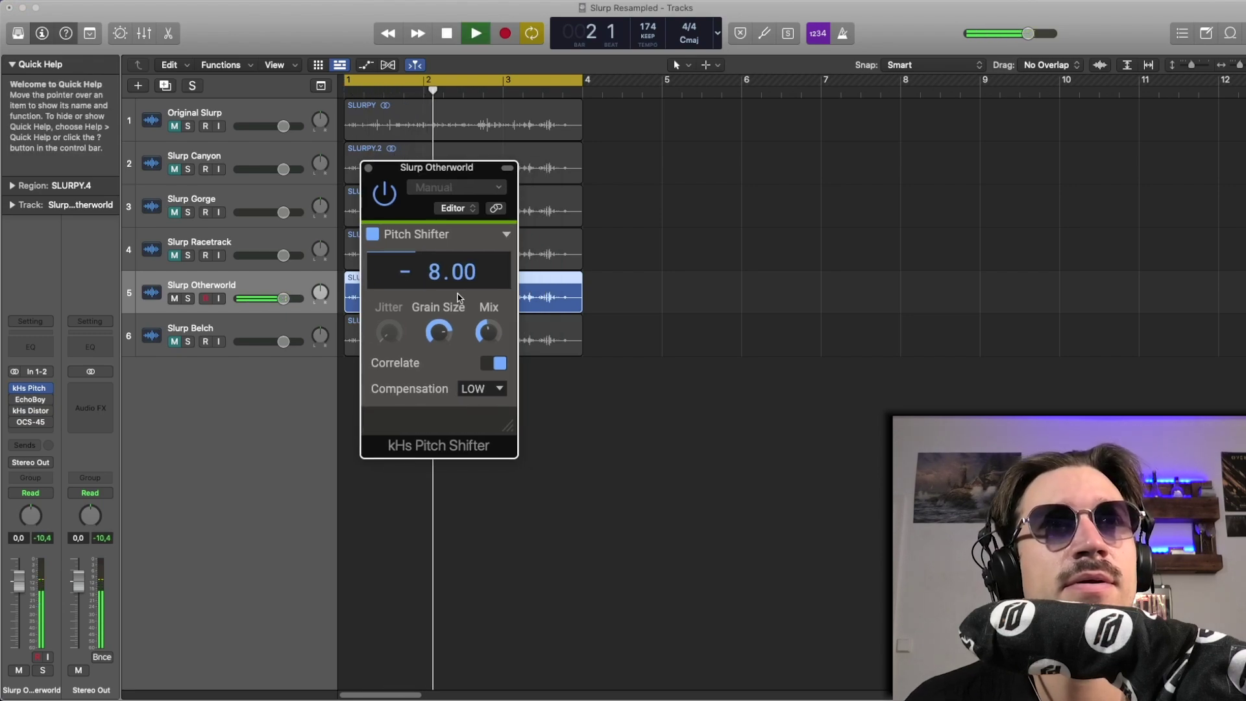
pyautogui.press('space')
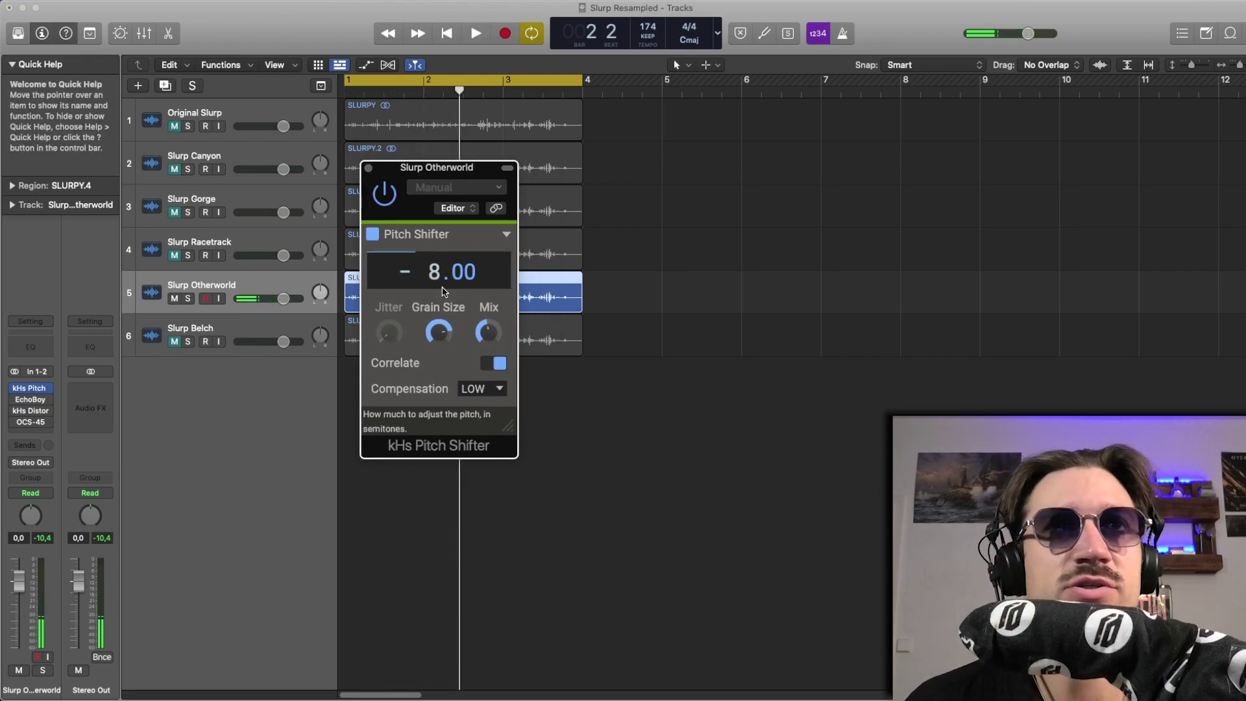
pyautogui.click(367, 169)
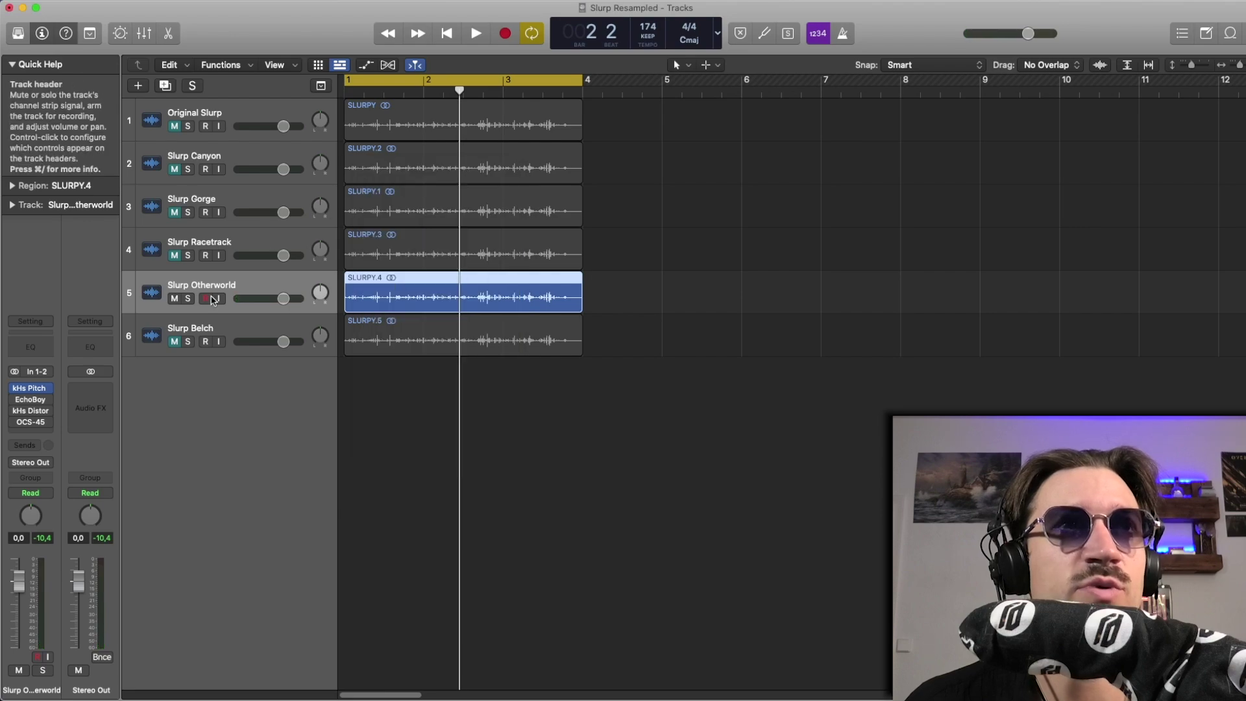
# Step: Enable EchoBoy with its Heavy Metal preset on Slurp Otherworld, listen to the track, and close the plug-in window
pyautogui.click(38, 400)
pyautogui.press('space')
pyautogui.moveTo(558, 160); pyautogui.dragTo(533, 160)
pyautogui.press('space')
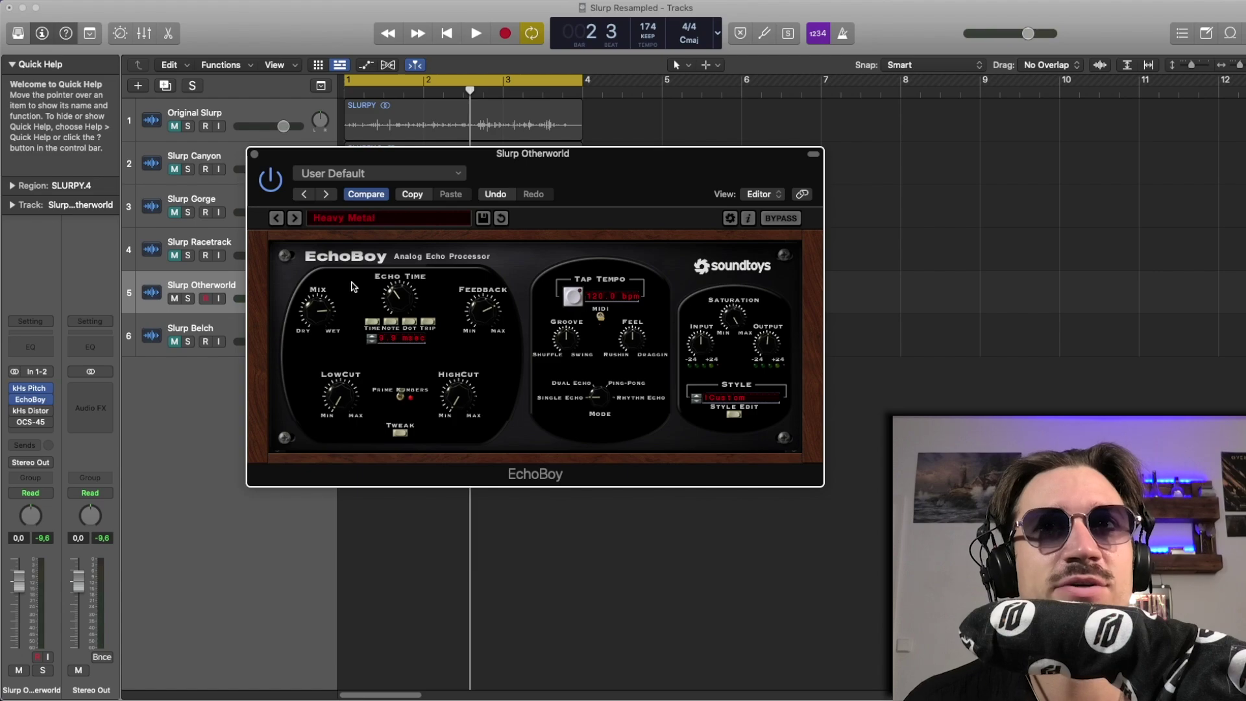
pyautogui.press('space')
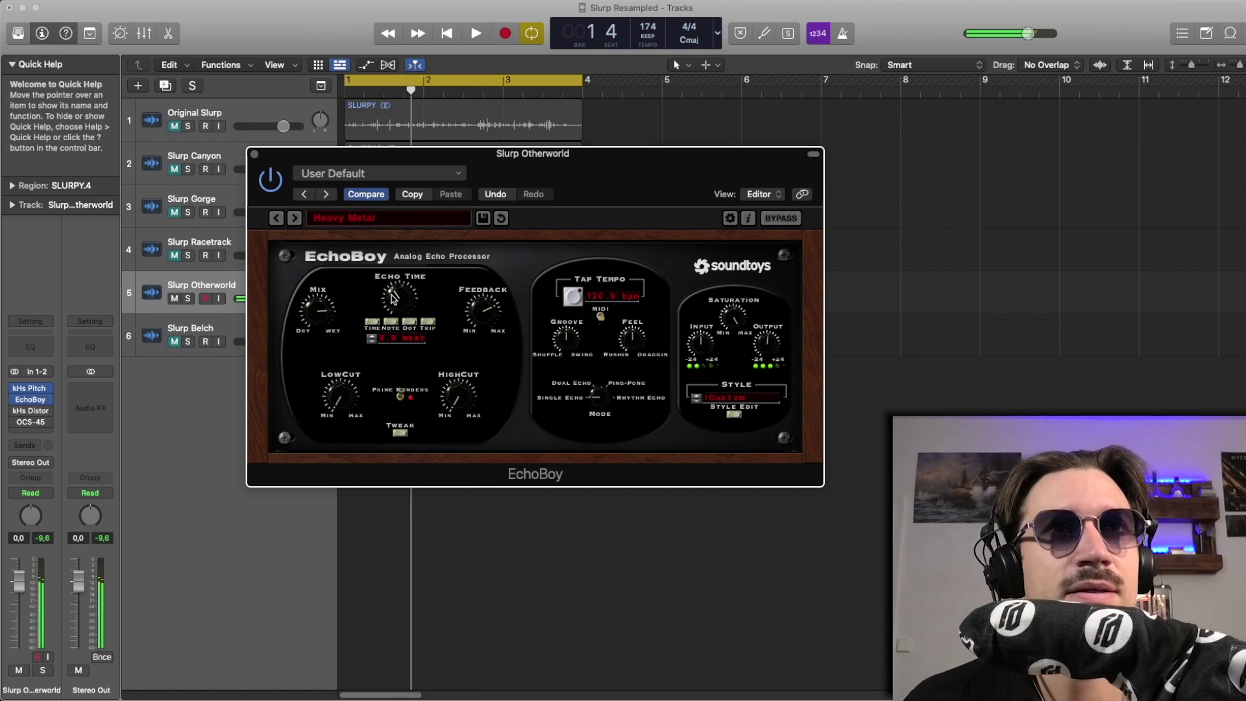
pyautogui.click(256, 156)
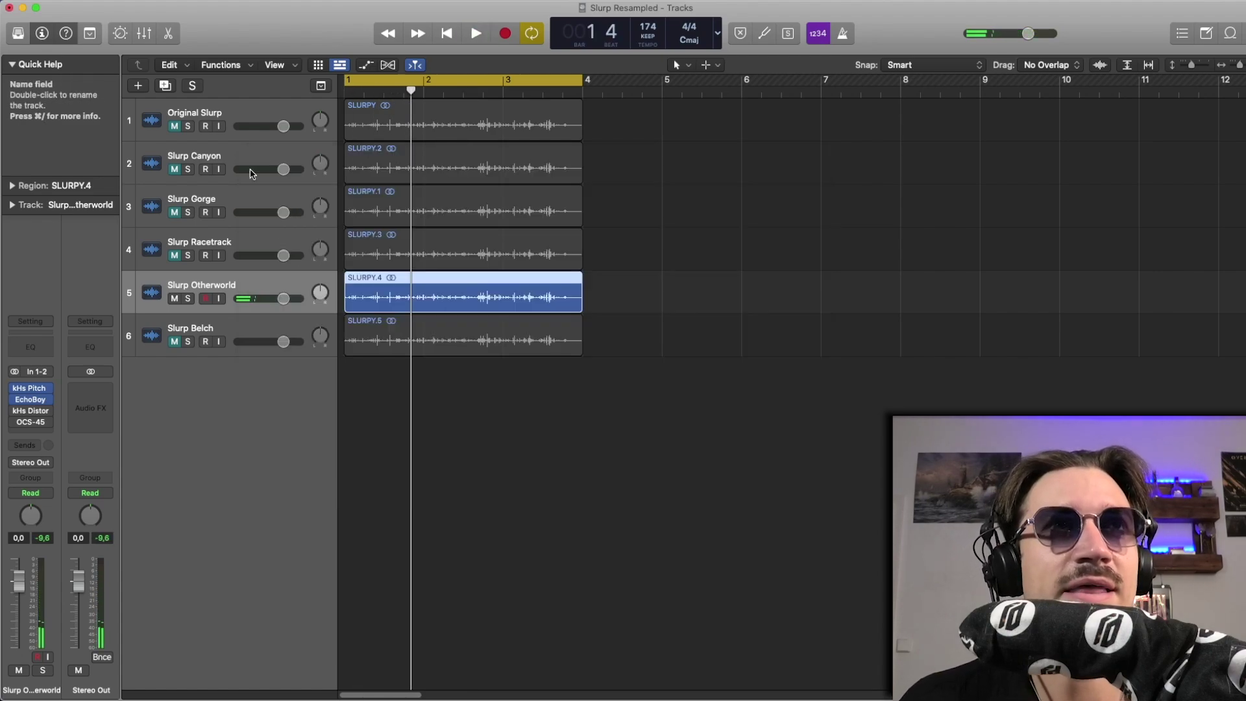
# Step: Enable kHs Distortion in Overdrive mode on Slurp Otherworld and listen to the track through it
pyautogui.click(15, 410)
pyautogui.click(34, 411)
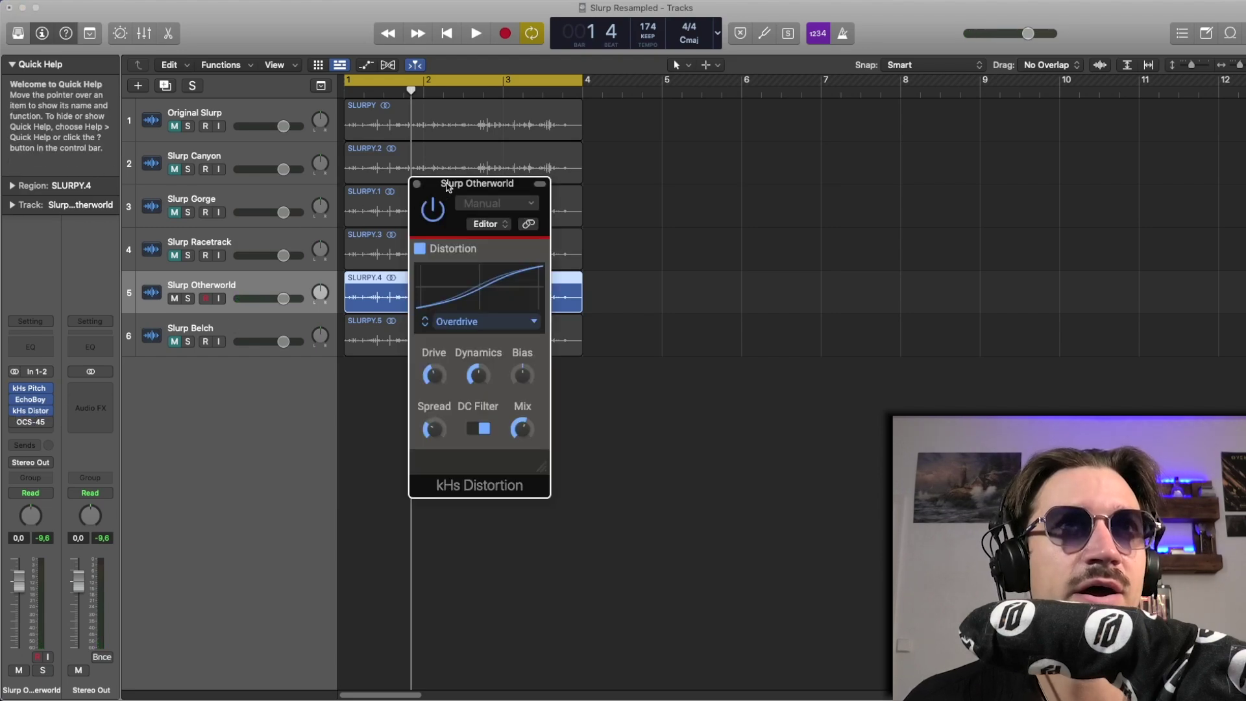
pyautogui.moveTo(447, 187); pyautogui.dragTo(327, 175)
pyautogui.press('space')
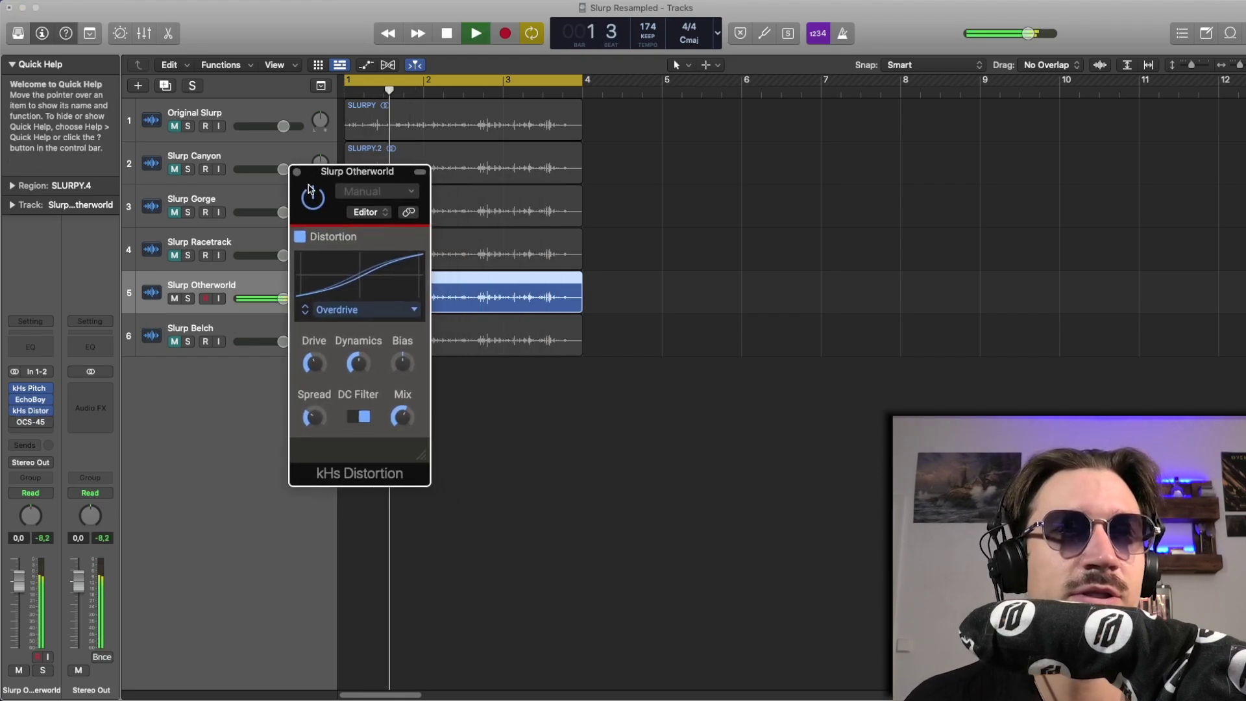
pyautogui.press('space')
# Step: Enable the OCS-45 cassette simulation on Slurp Otherworld, play the full effect chain, and close the plug-in window
pyautogui.click(31, 411)
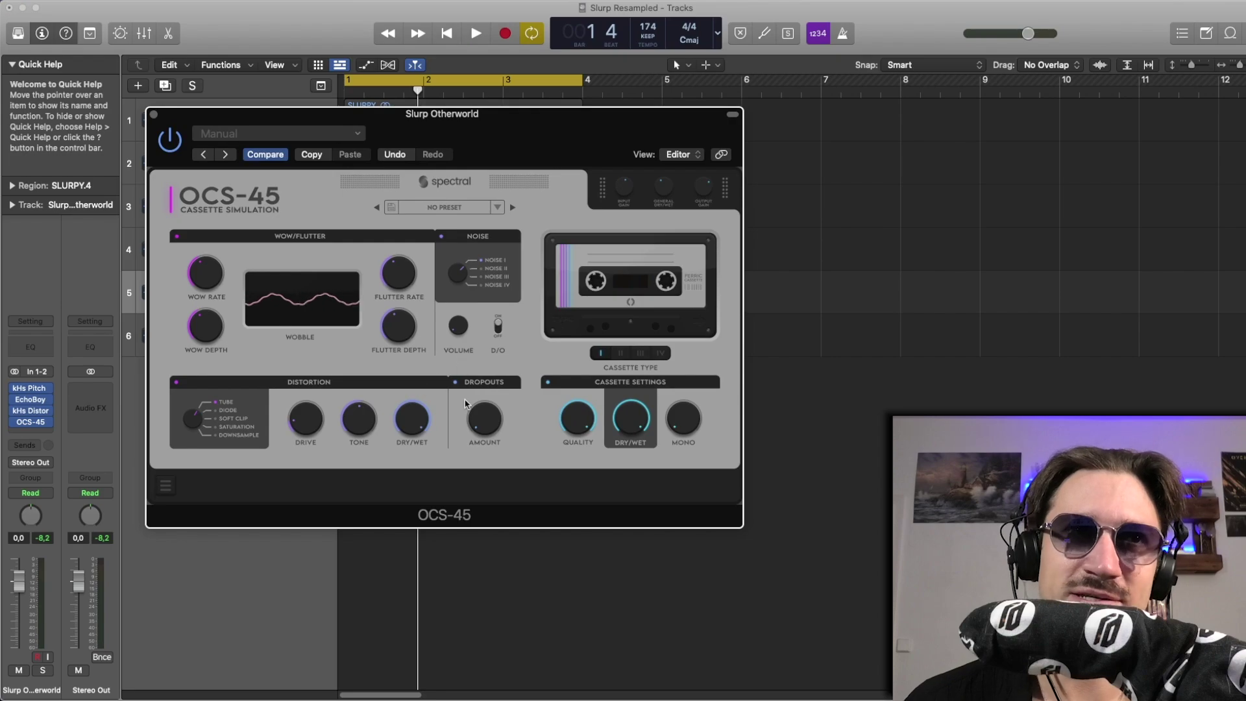
pyautogui.press('space')
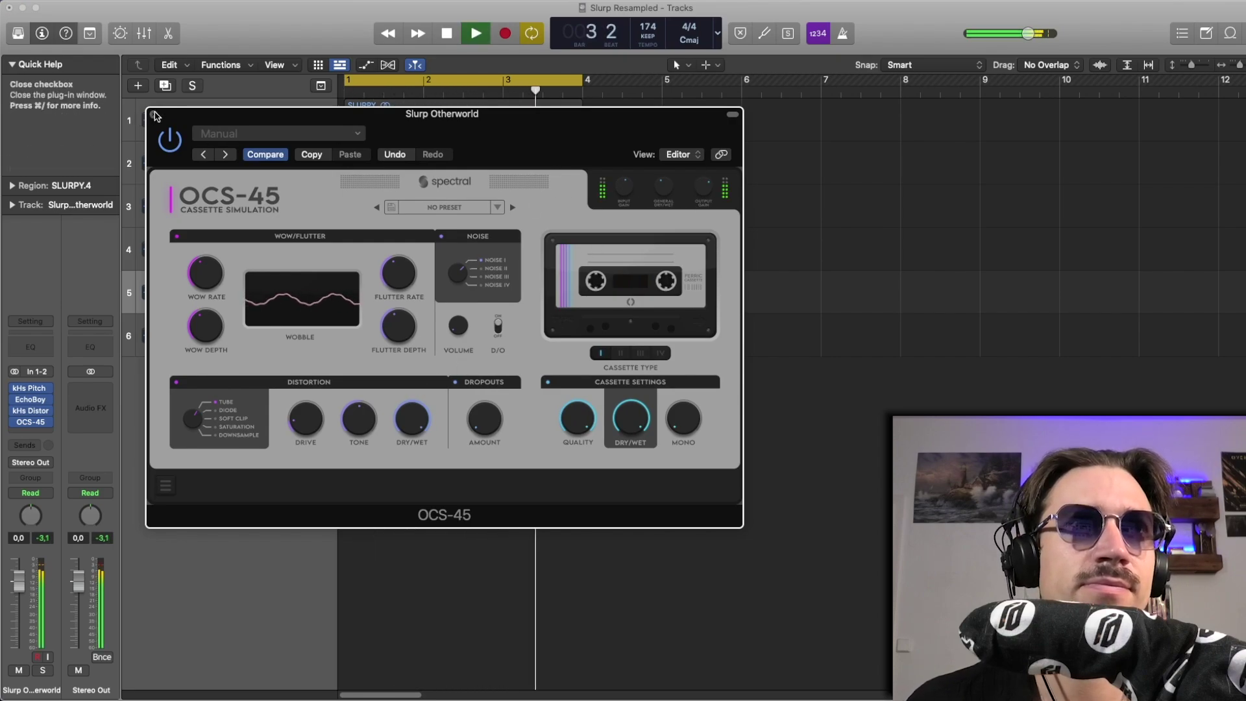
pyautogui.press('space')
pyautogui.click(155, 115)
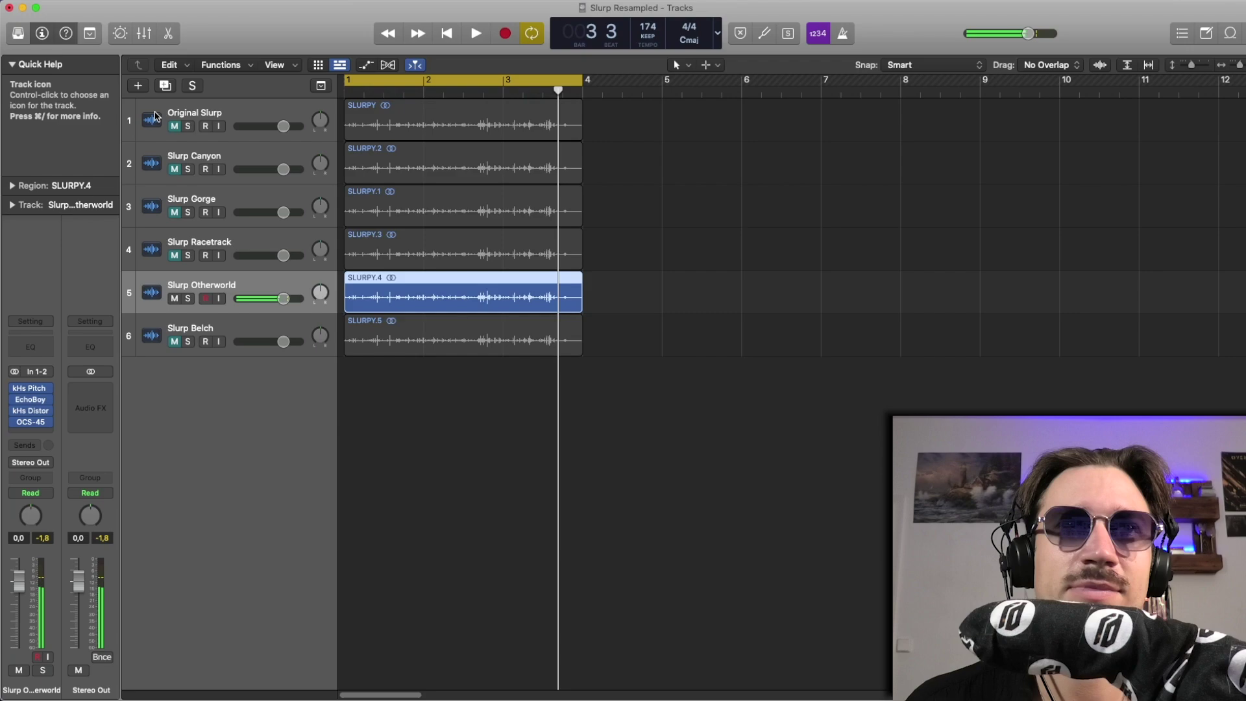
# Step: Mute Slurp Otherworld, select and unmute Slurp Belch, and bypass the effects that follow kHs Formant Filter
pyautogui.click(175, 298)
pyautogui.click(175, 343)
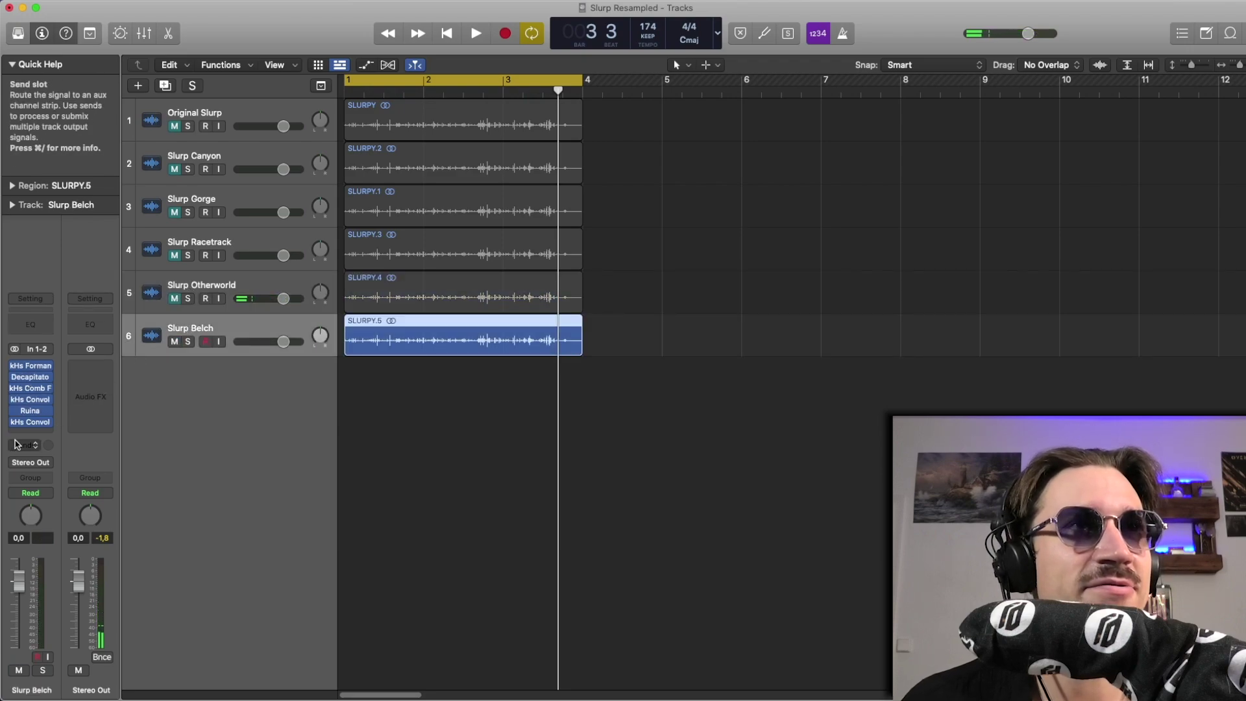
pyautogui.click(13, 419)
pyautogui.click(13, 417)
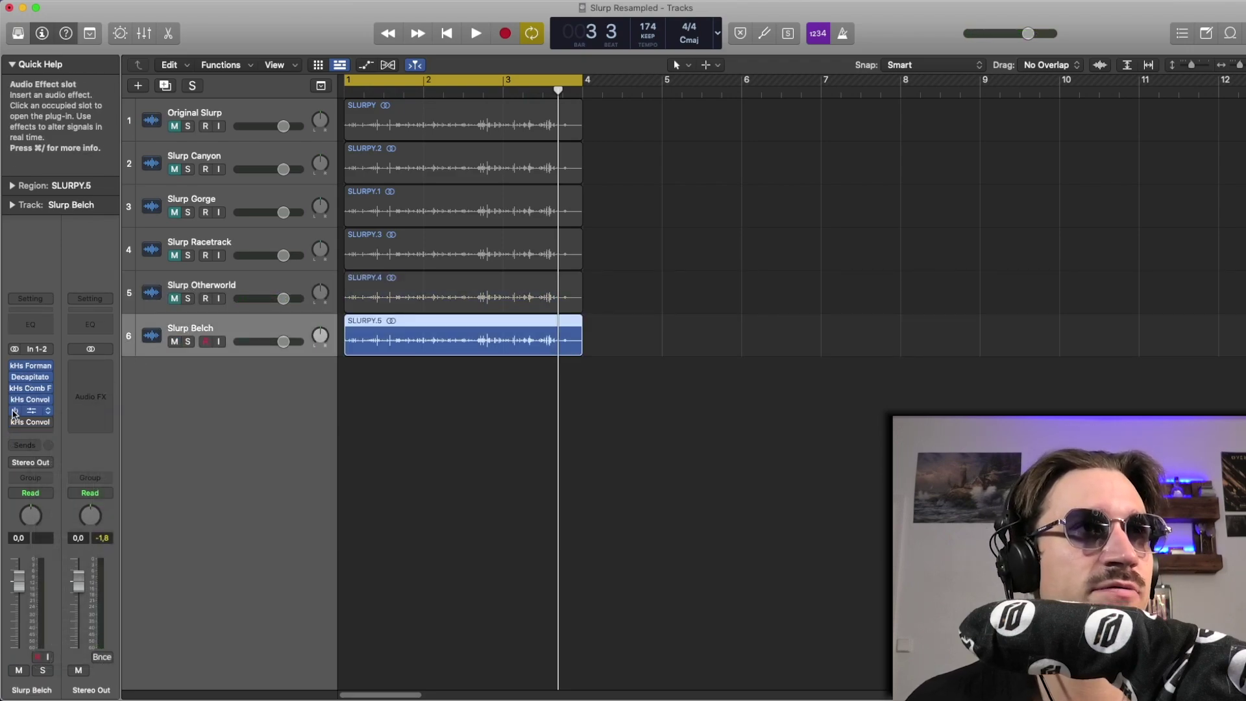
# Step: Open kHs Formant Filter on Slurp Belch and listen to the track through that effect alone
pyautogui.click(30, 365)
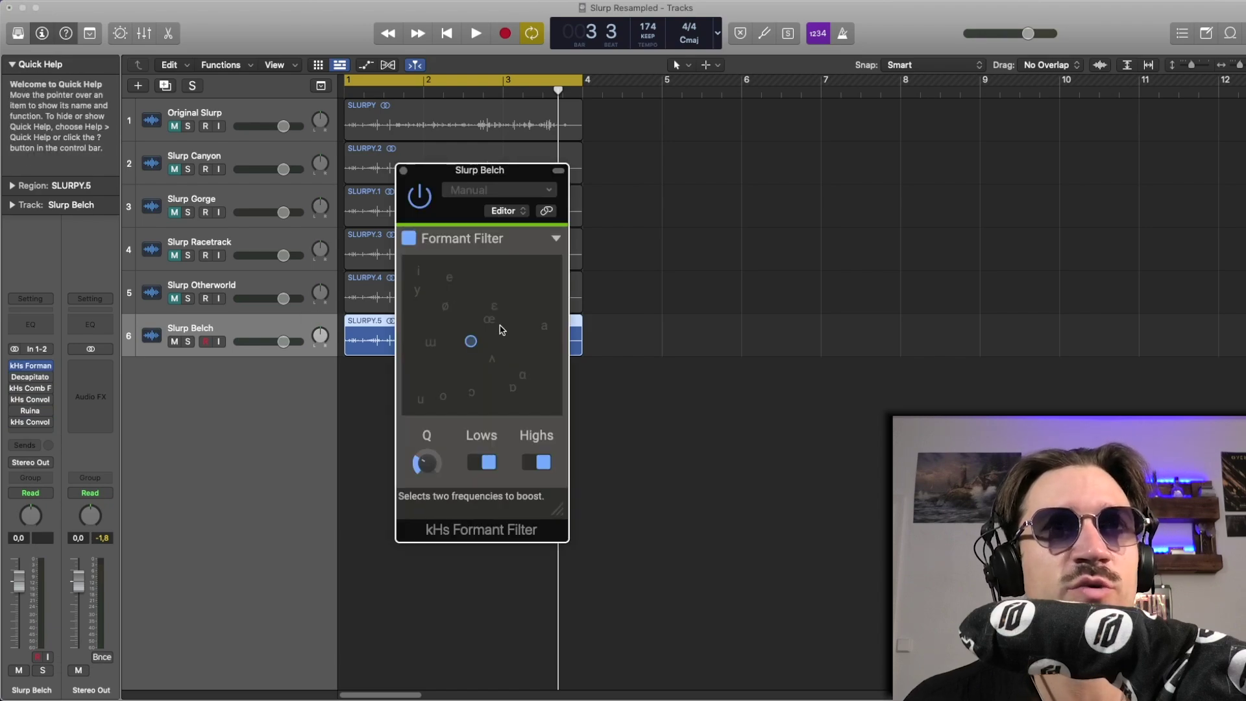
pyautogui.press('space')
pyautogui.press('space')
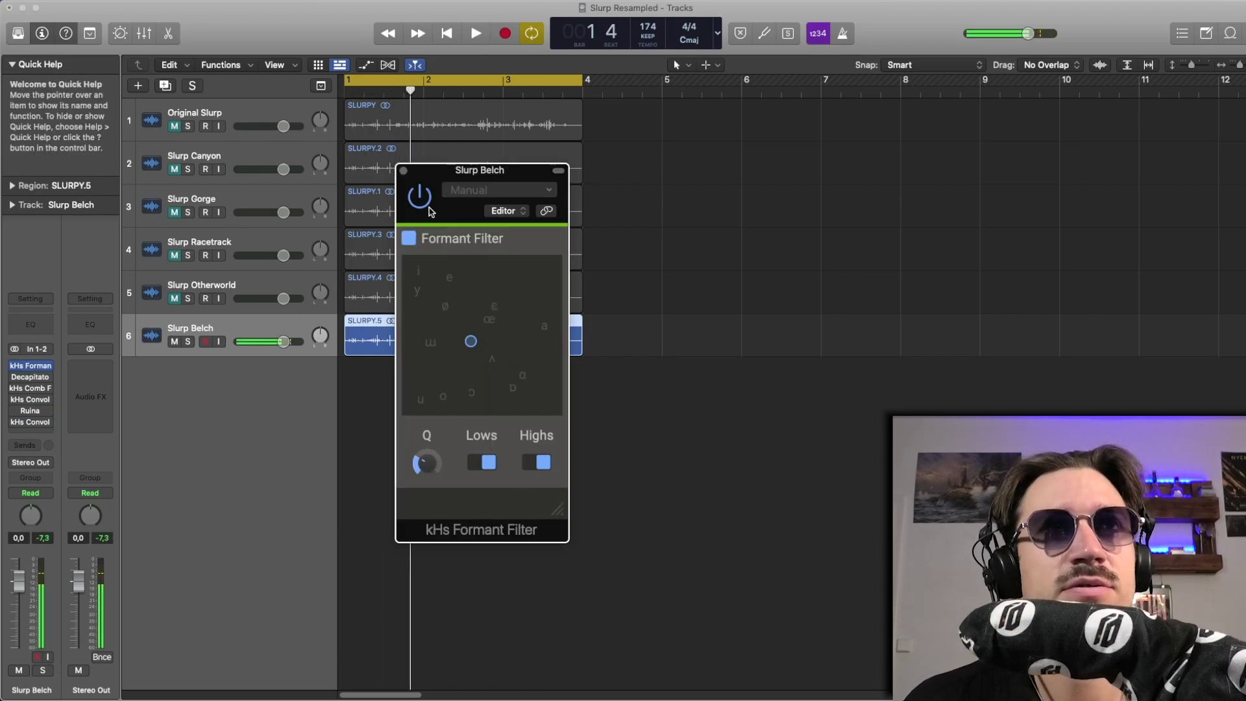
# Step: Compare Slurp Belch with kHs Formant Filter bypassed and active, close the plug-in window, and play the track again
pyautogui.click(422, 205)
pyautogui.press('space')
pyautogui.click(421, 204)
pyautogui.press('space')
pyautogui.press('space')
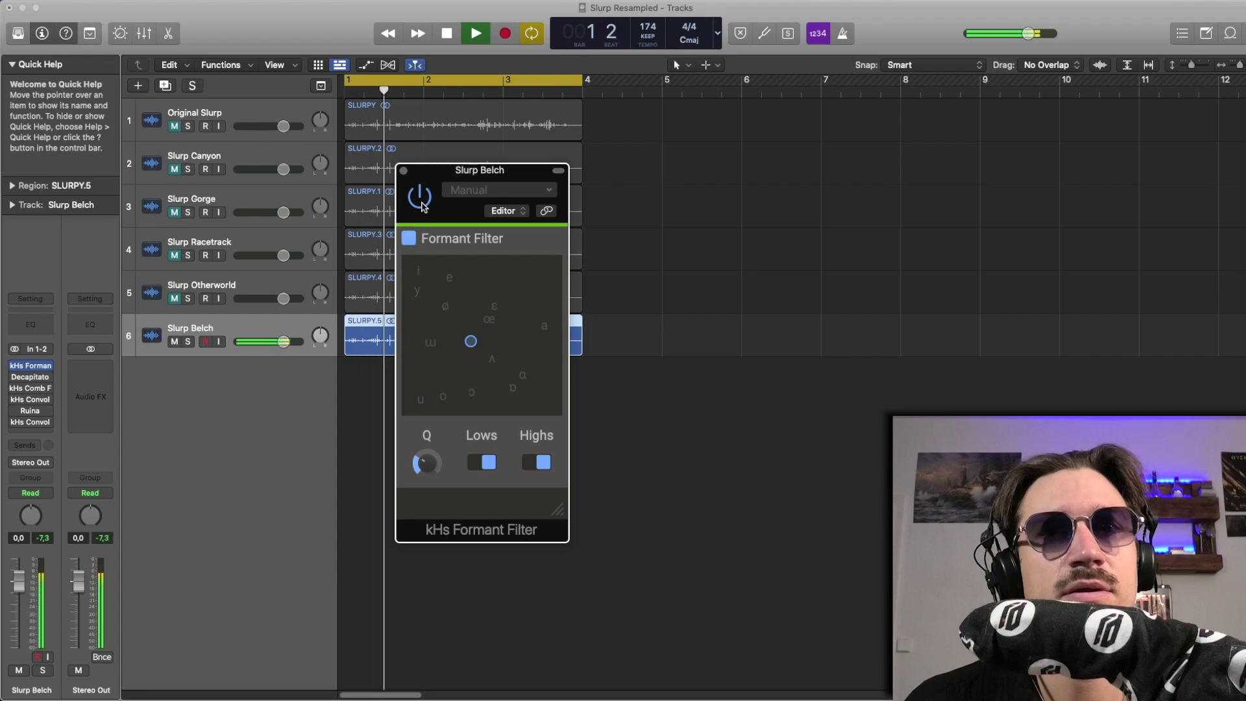
pyautogui.press('space')
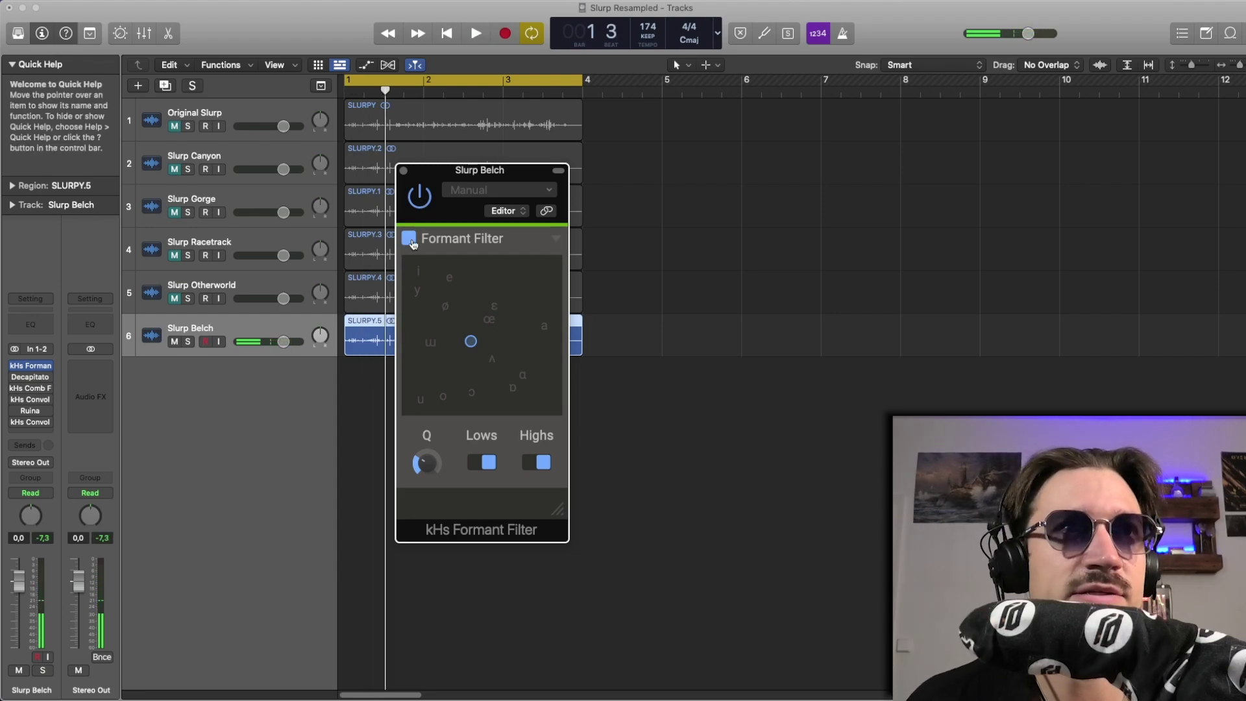
pyautogui.click(403, 171)
pyautogui.press('space')
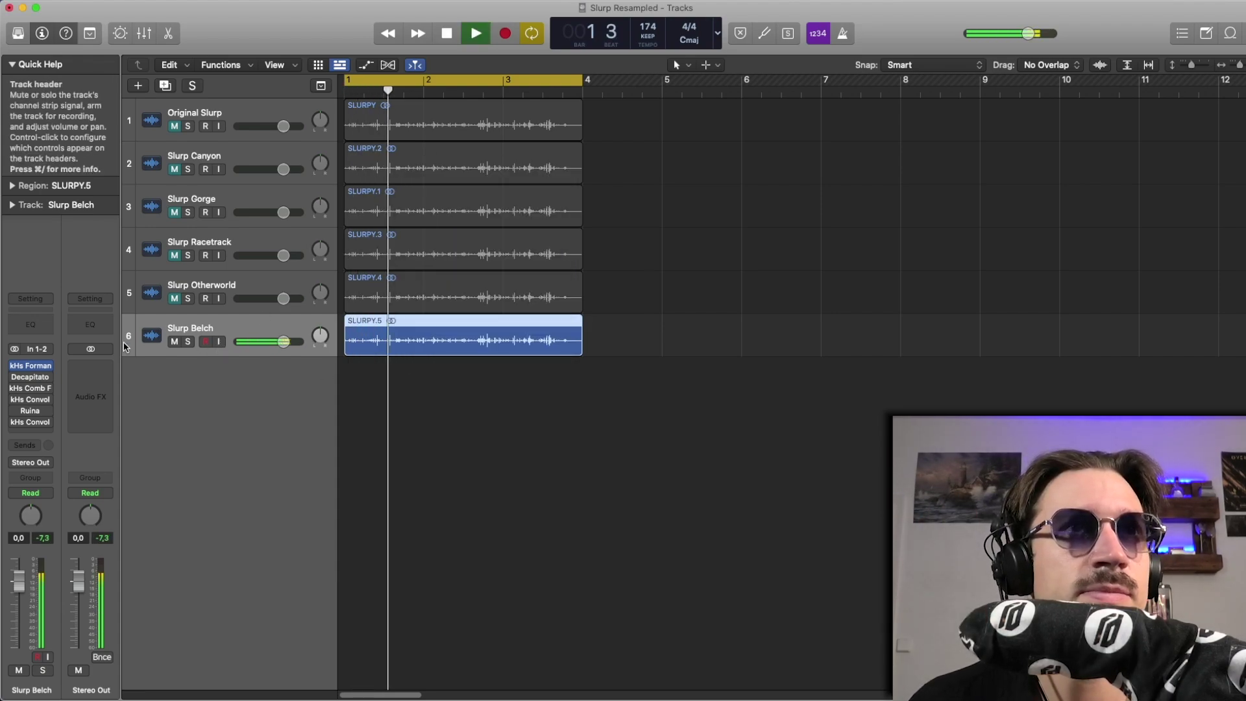
pyautogui.press('space')
# Step: Enable Decapitator in style E on Slurp Belch, listen to the track through it, and close the plug-in window
pyautogui.click(30, 377)
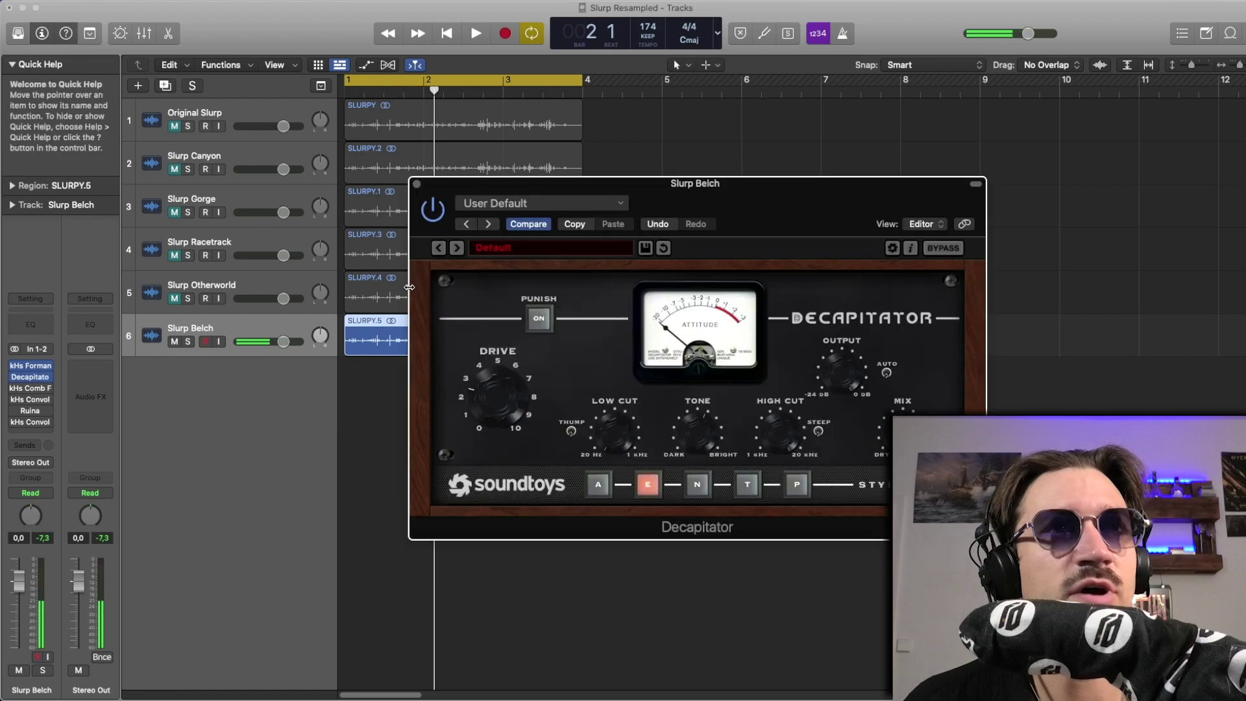
pyautogui.moveTo(506, 195); pyautogui.dragTo(320, 195)
pyautogui.press('space')
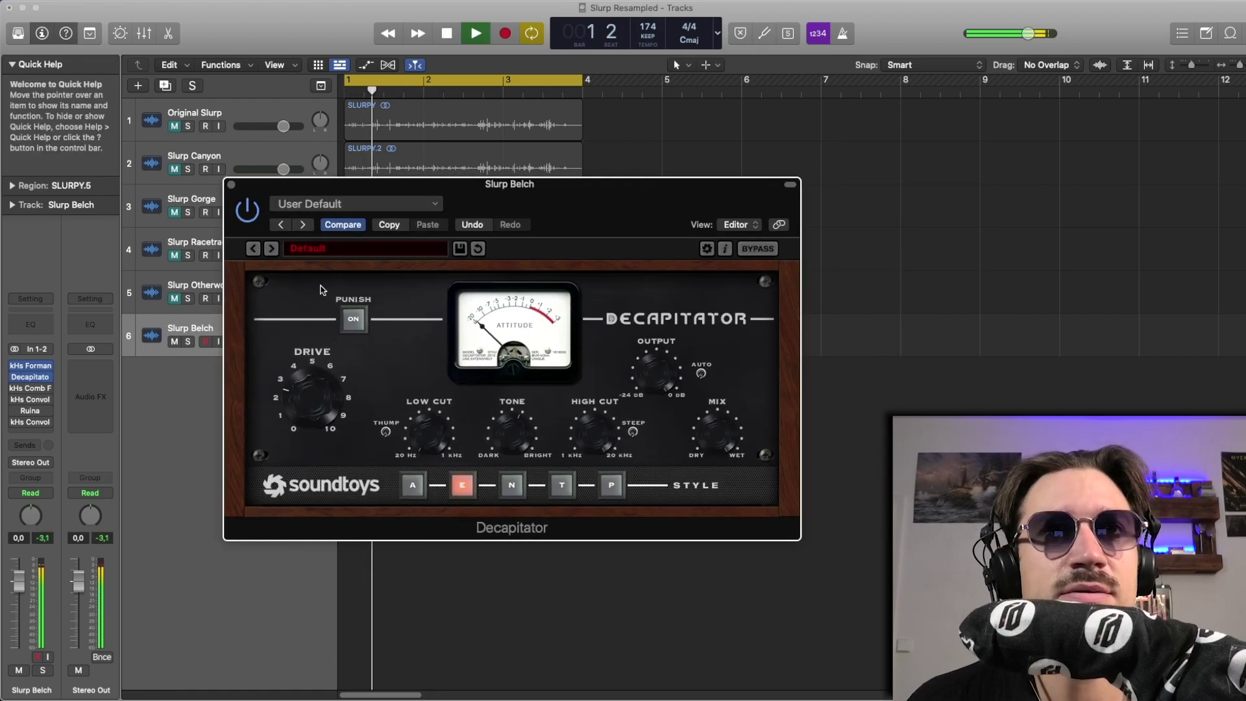
pyautogui.press('space')
pyautogui.click(231, 185)
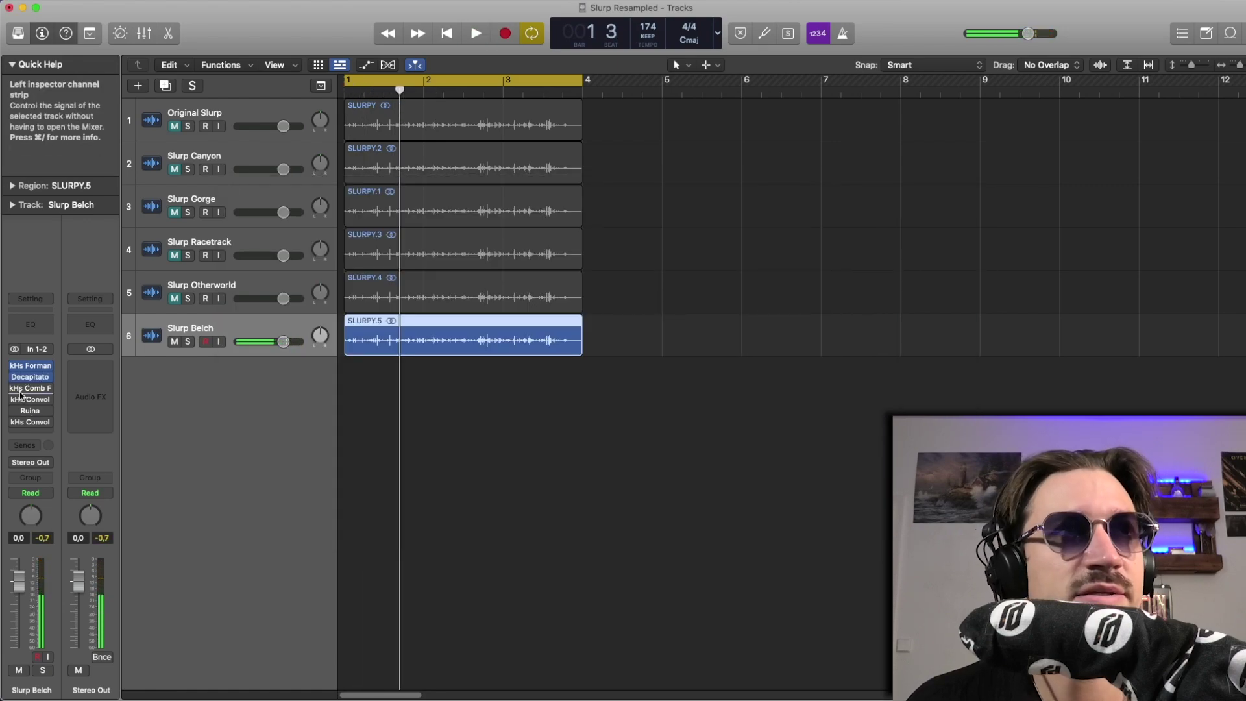
# Step: Enable kHs Comb Filter at 325 Hz on Slurp Belch, play the track through it, and close the plug-in window
pyautogui.click(22, 392)
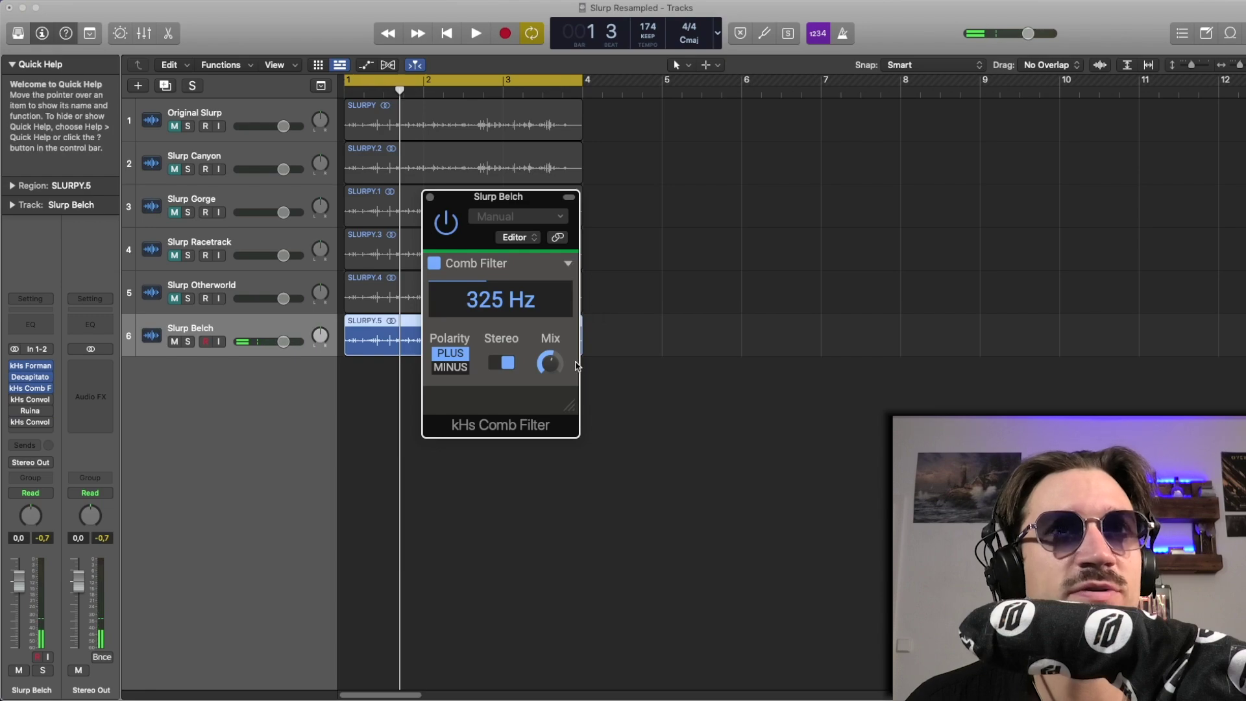
pyautogui.press('space')
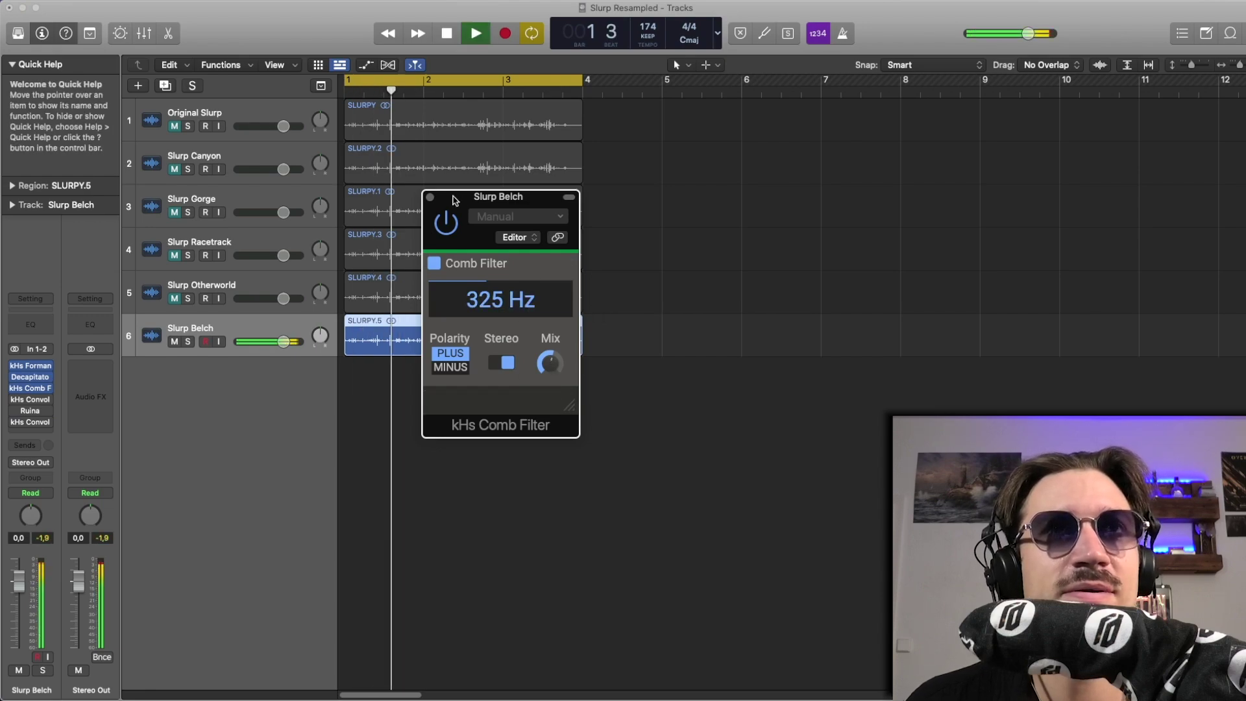
pyautogui.press('space')
pyautogui.click(431, 198)
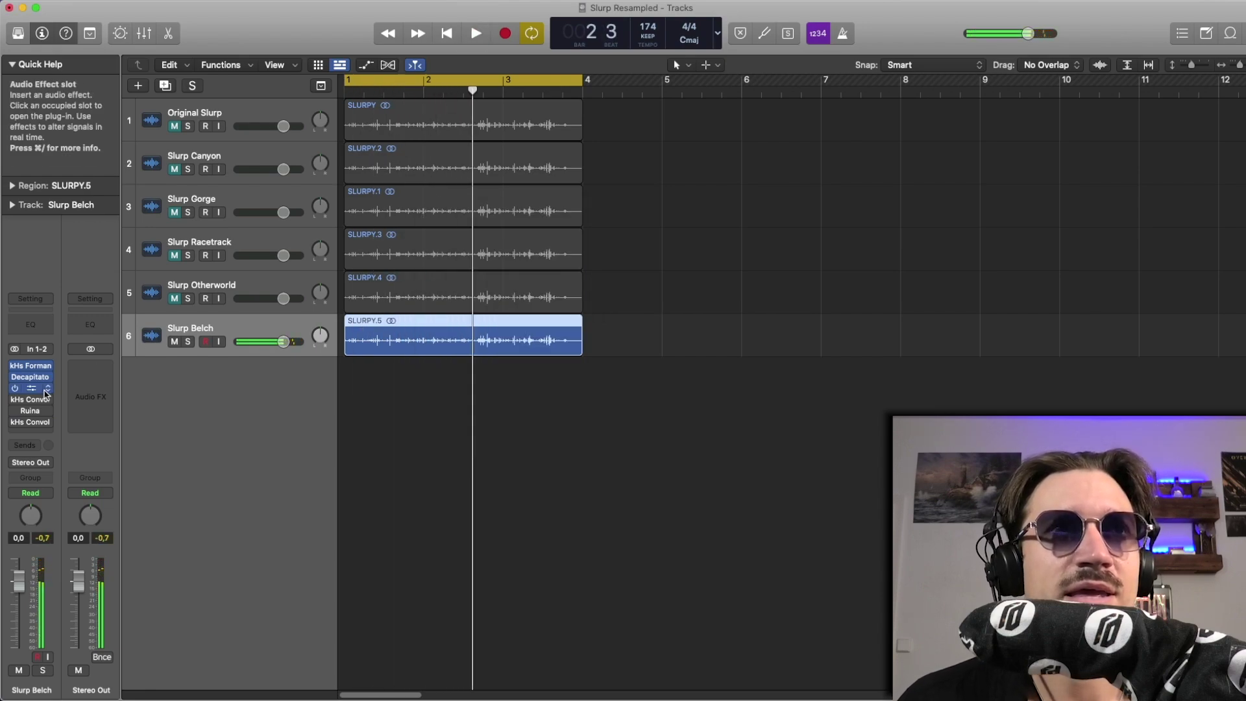
# Step: Enable the first kHs Convolver on Slurp Belch, listen to the track through it, and close the plug-in window
pyautogui.click(27, 400)
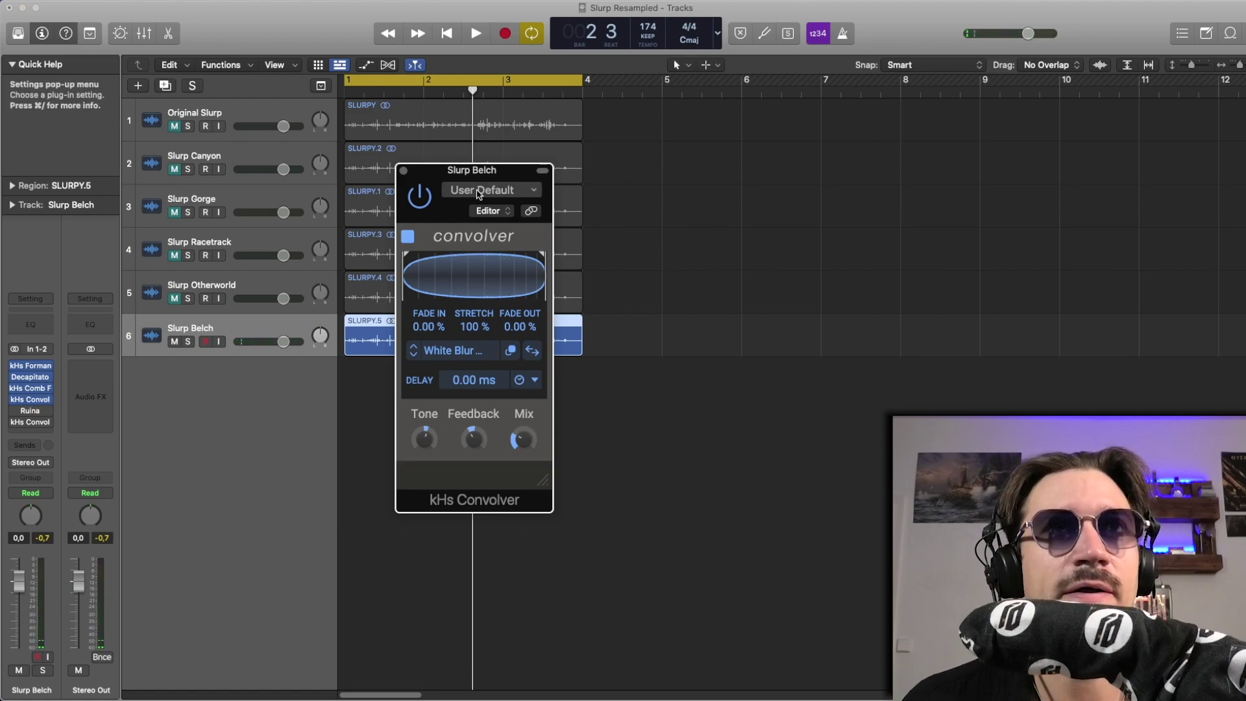
pyautogui.moveTo(469, 176); pyautogui.dragTo(344, 164)
pyautogui.press('space')
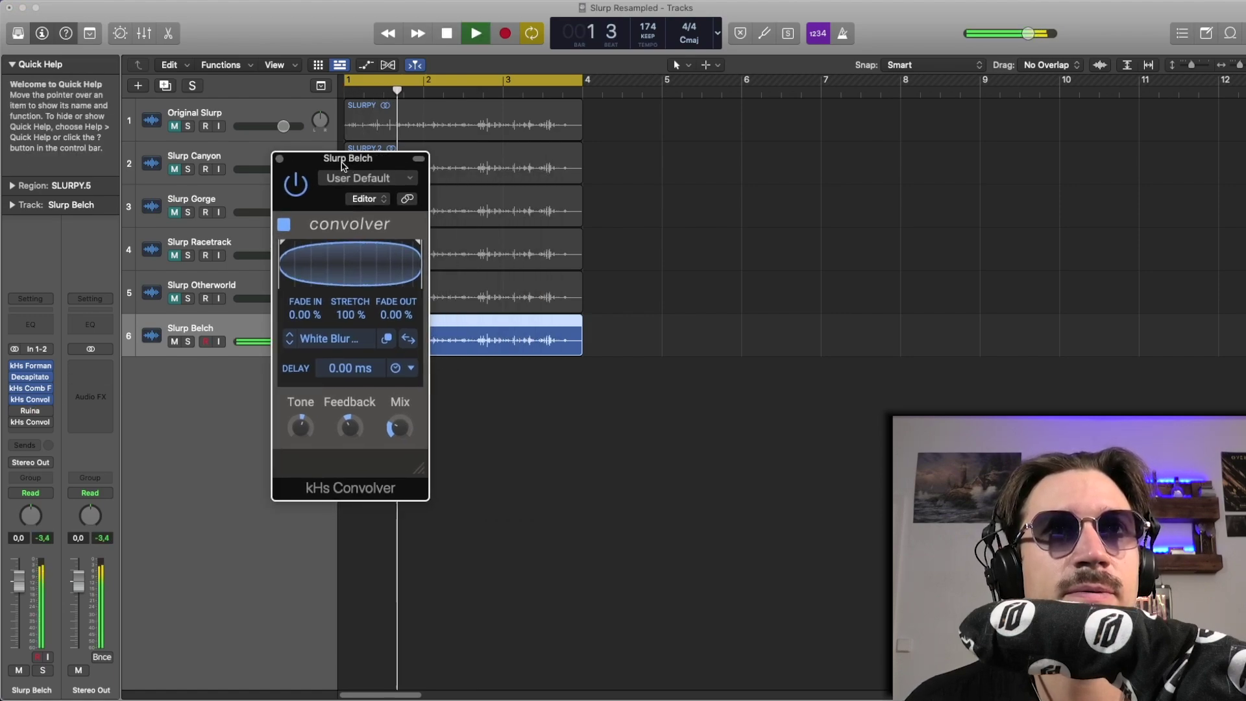
pyautogui.press('space')
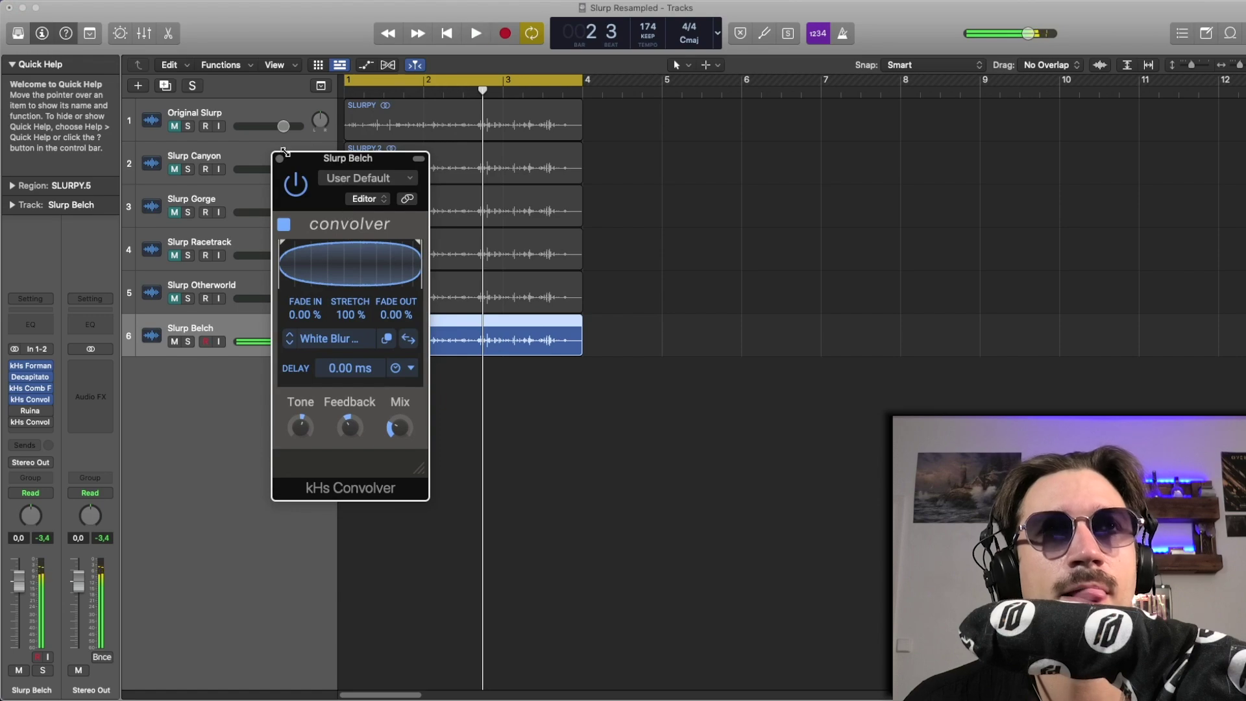
pyautogui.click(279, 159)
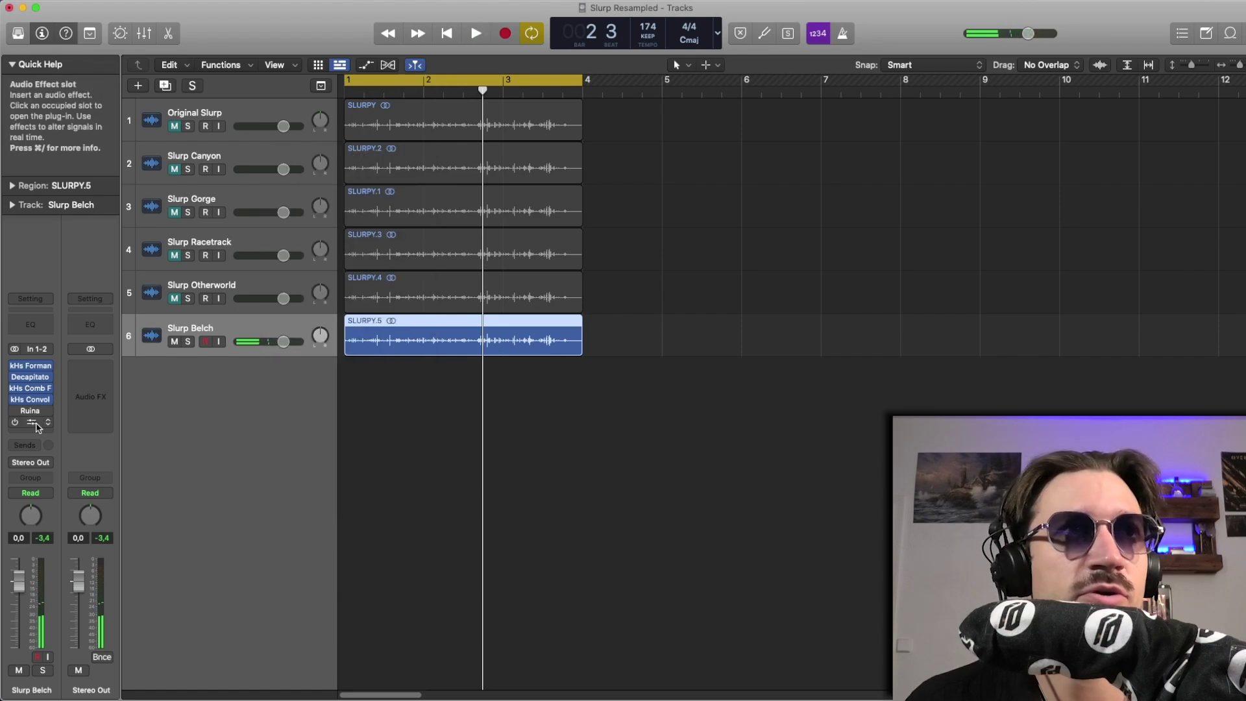
# Step: Enable Ruina on Slurp Belch, play the track through the distortion, and close the plug-in window
pyautogui.click(19, 411)
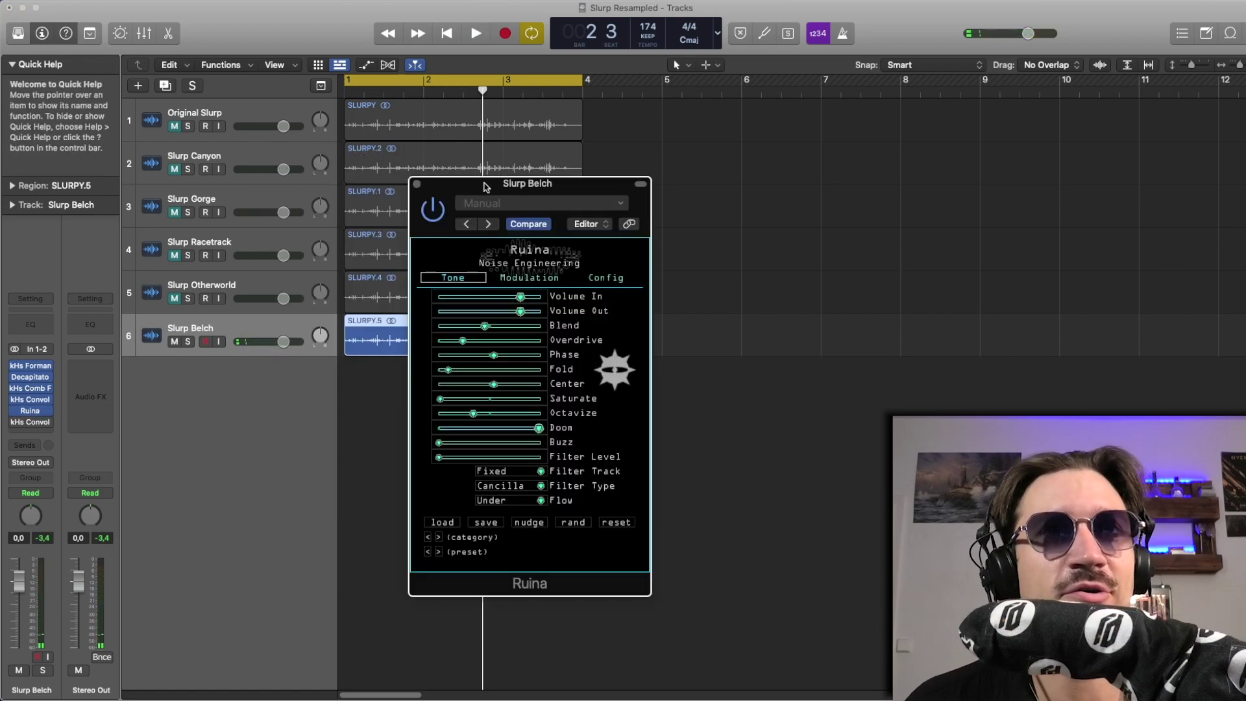
pyautogui.moveTo(502, 188); pyautogui.dragTo(450, 180)
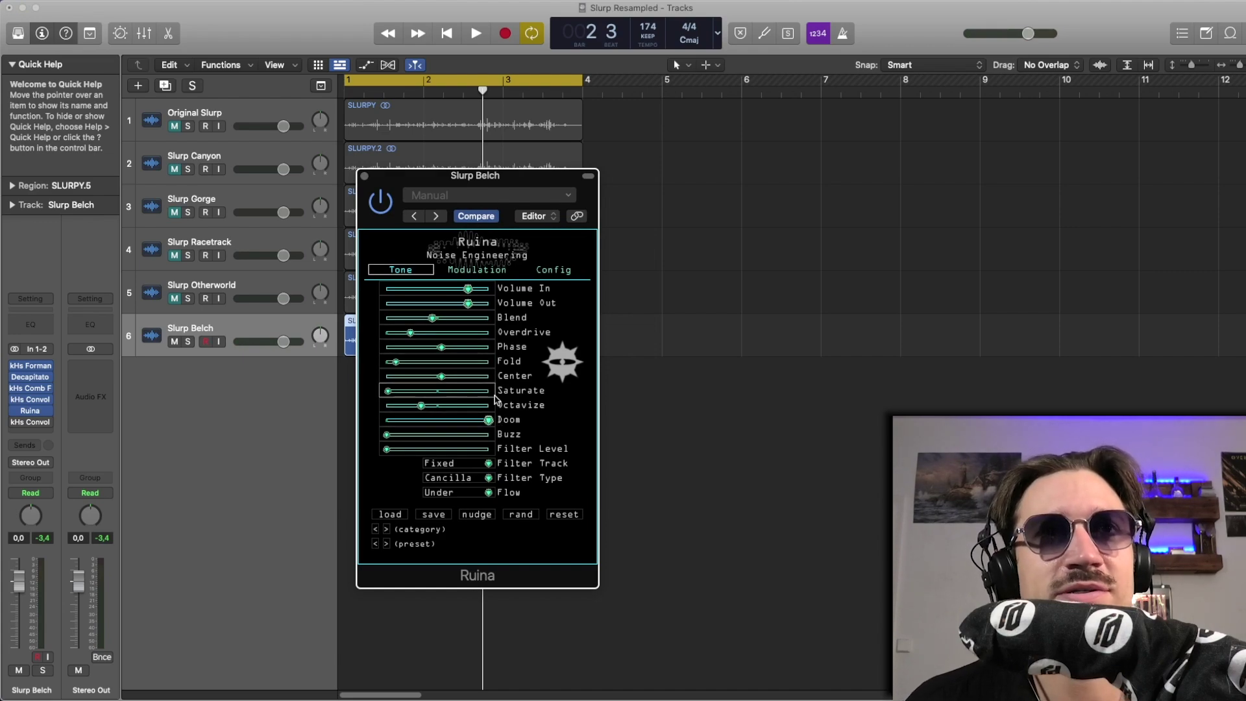
pyautogui.press('space')
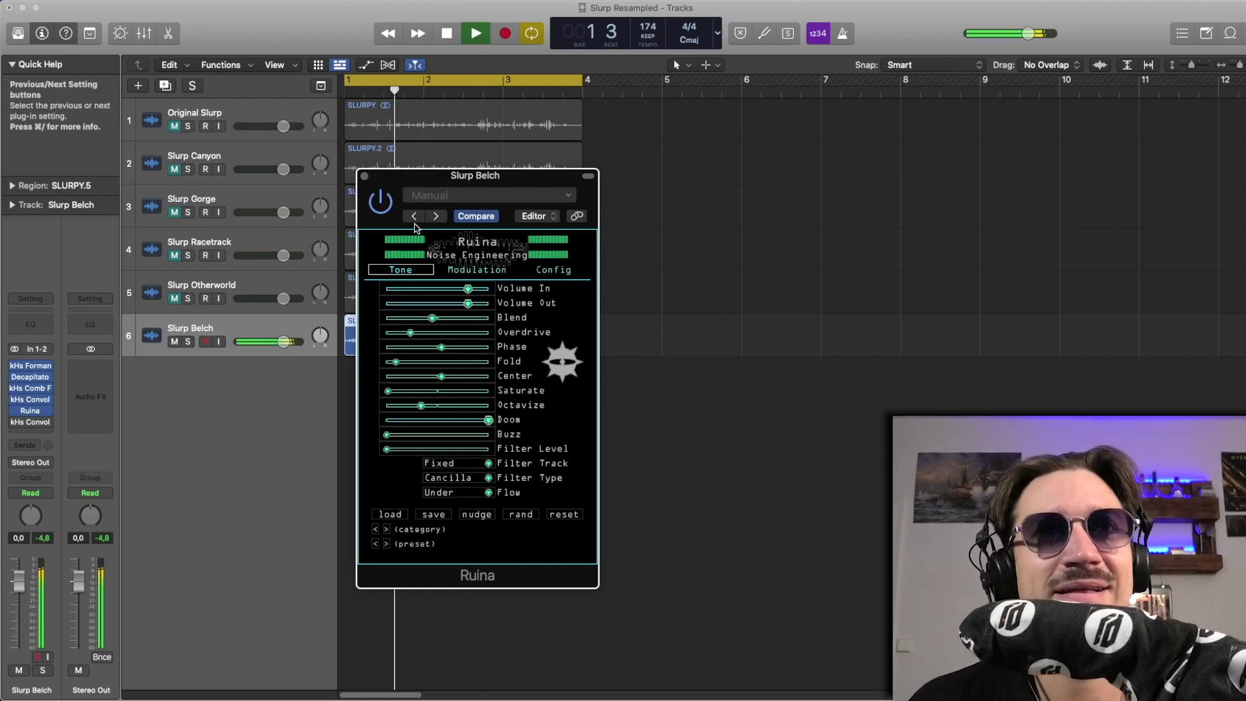
pyautogui.press('space')
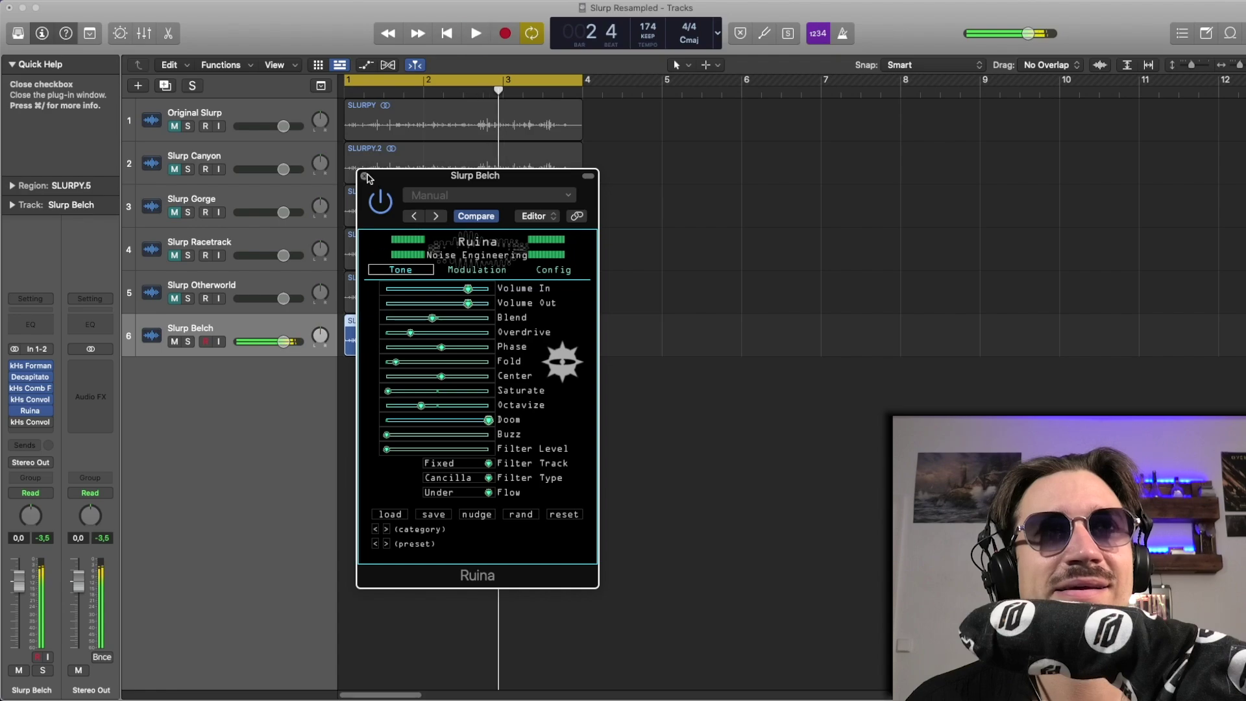
pyautogui.click(364, 175)
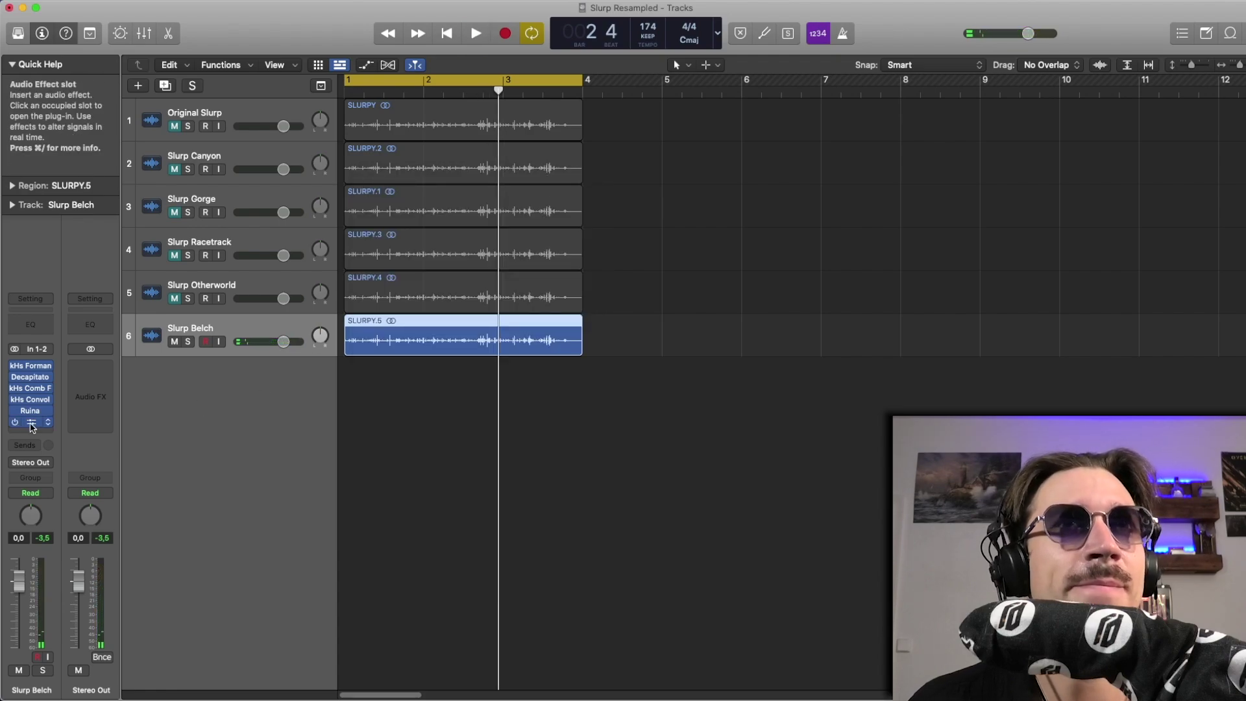
# Step: Enable the last kHs Convolver on Slurp Belch, check its Squelchy Belch impulse response in the browser, and listen to the full effect chain
pyautogui.click(31, 423)
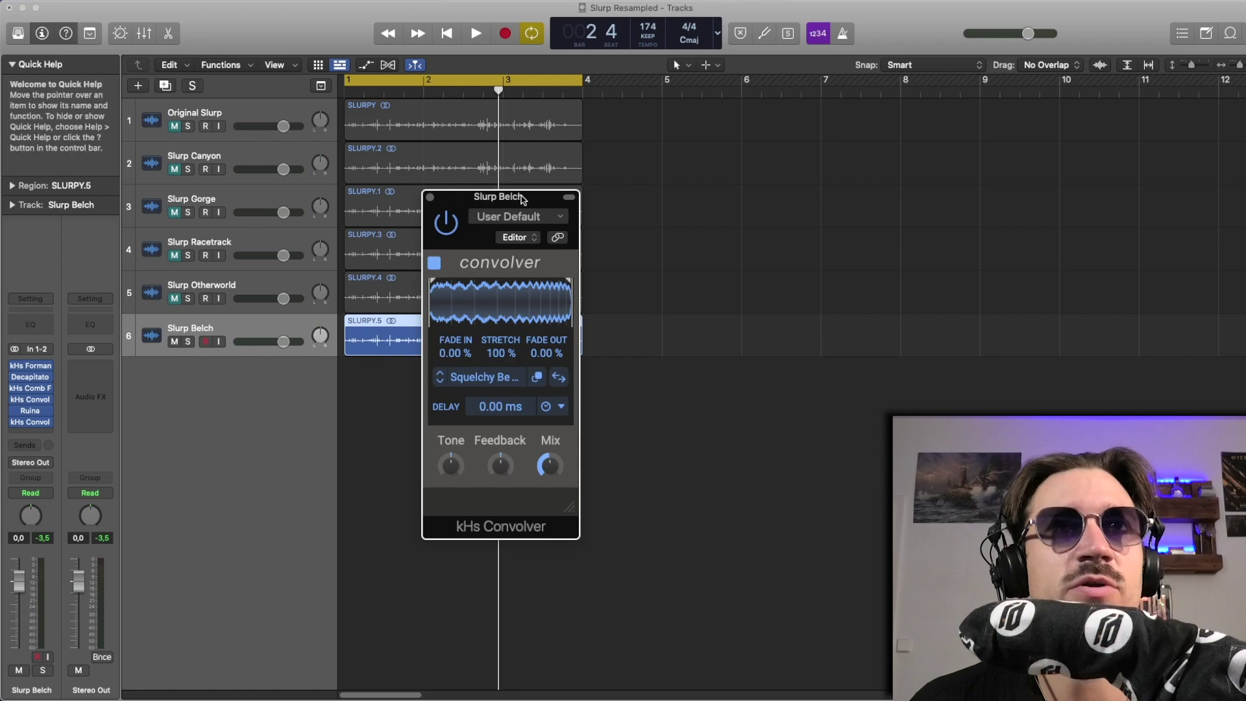
pyautogui.moveTo(520, 196); pyautogui.dragTo(475, 172)
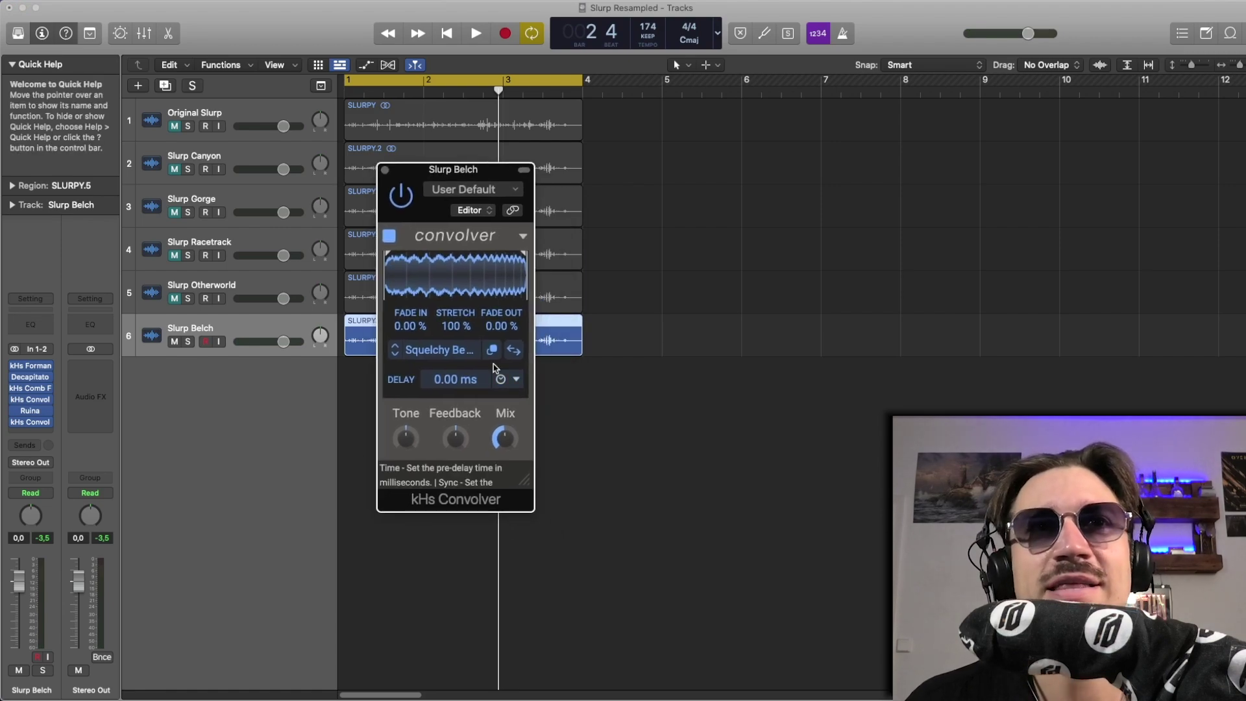
pyautogui.click(446, 359)
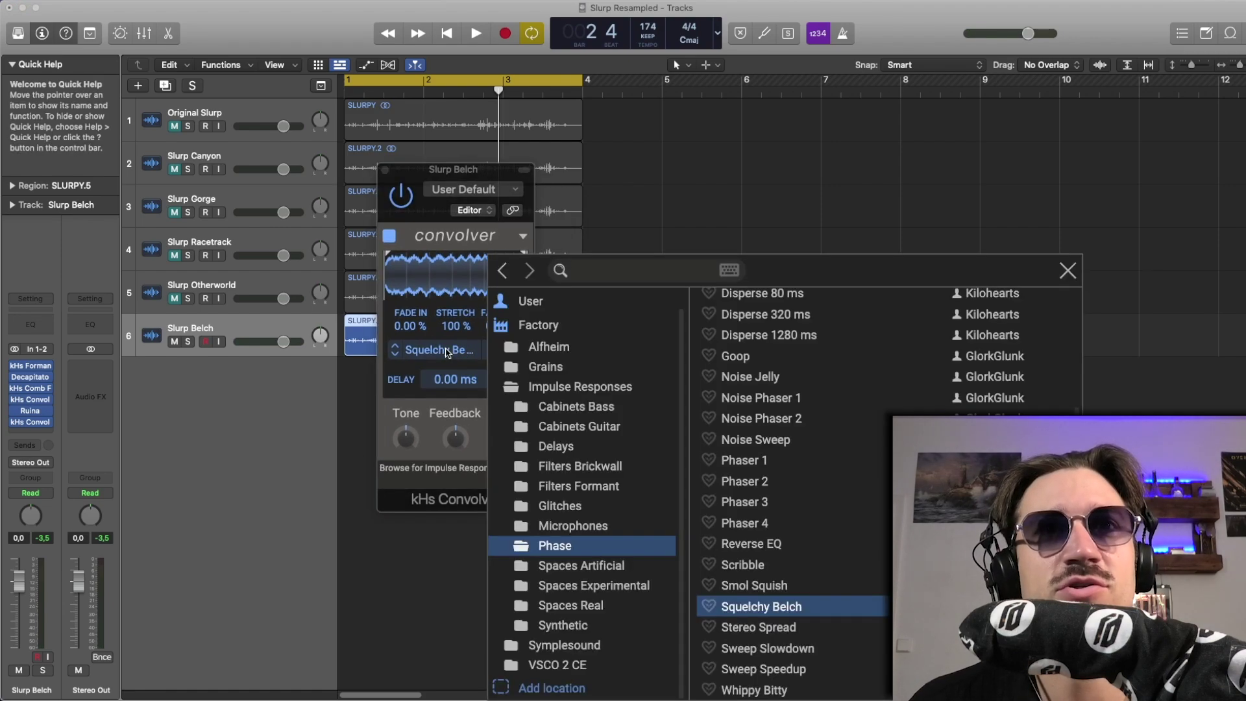
pyautogui.click(1065, 272)
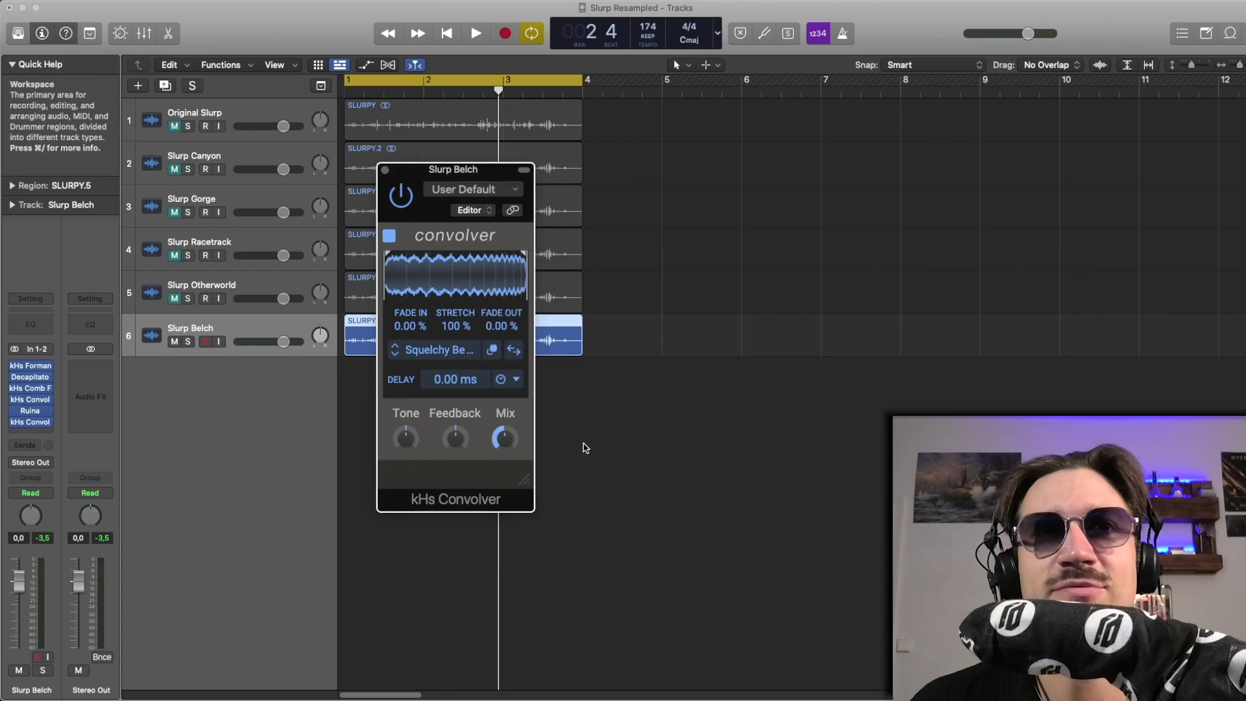
pyautogui.press('space')
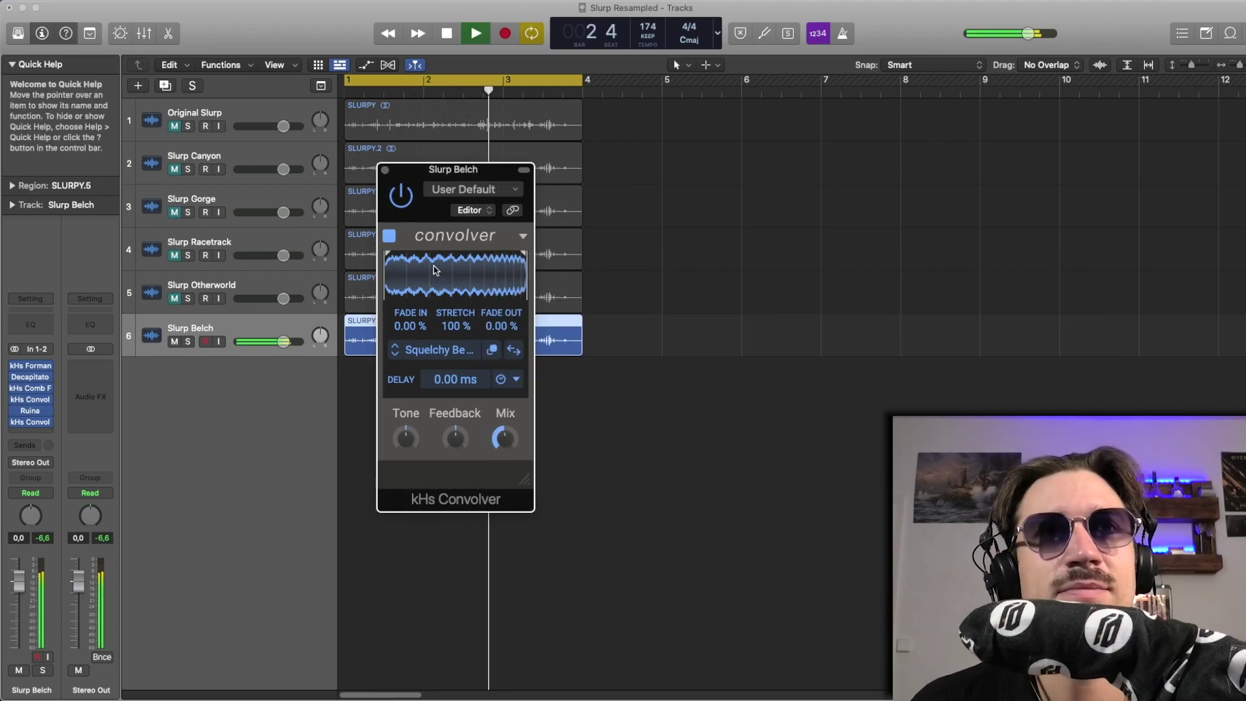
pyautogui.press('space')
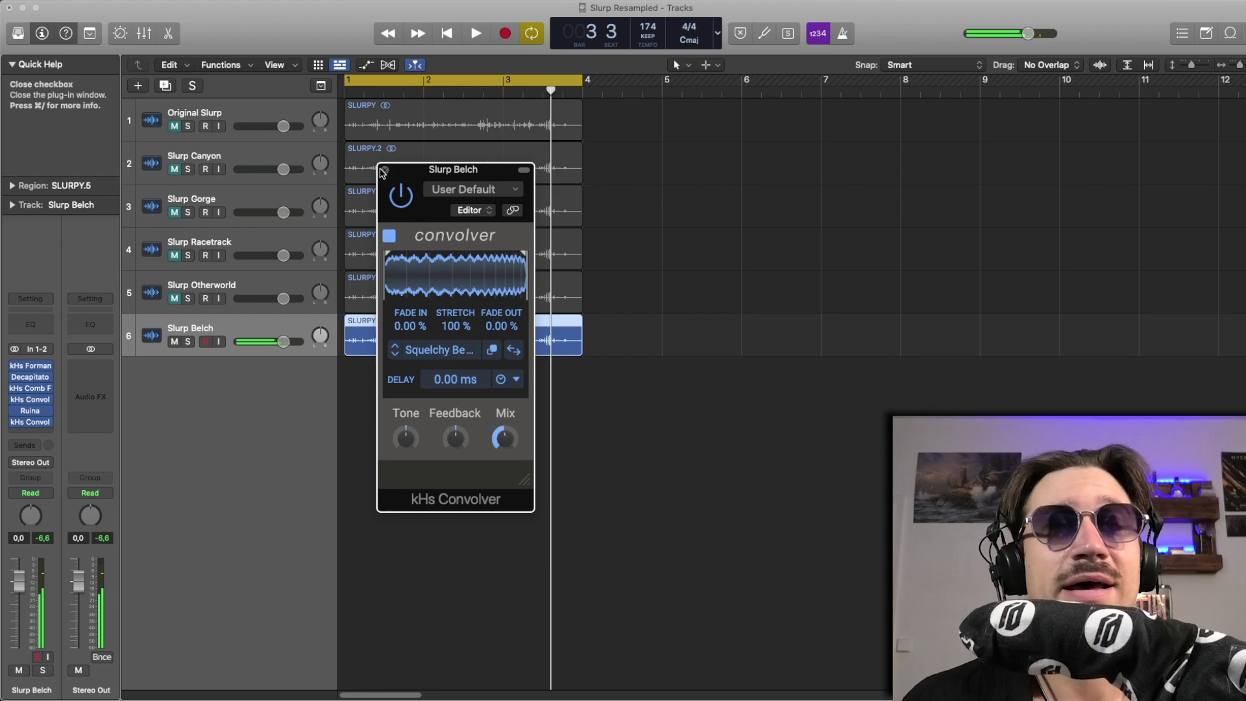
pyautogui.click(384, 171)
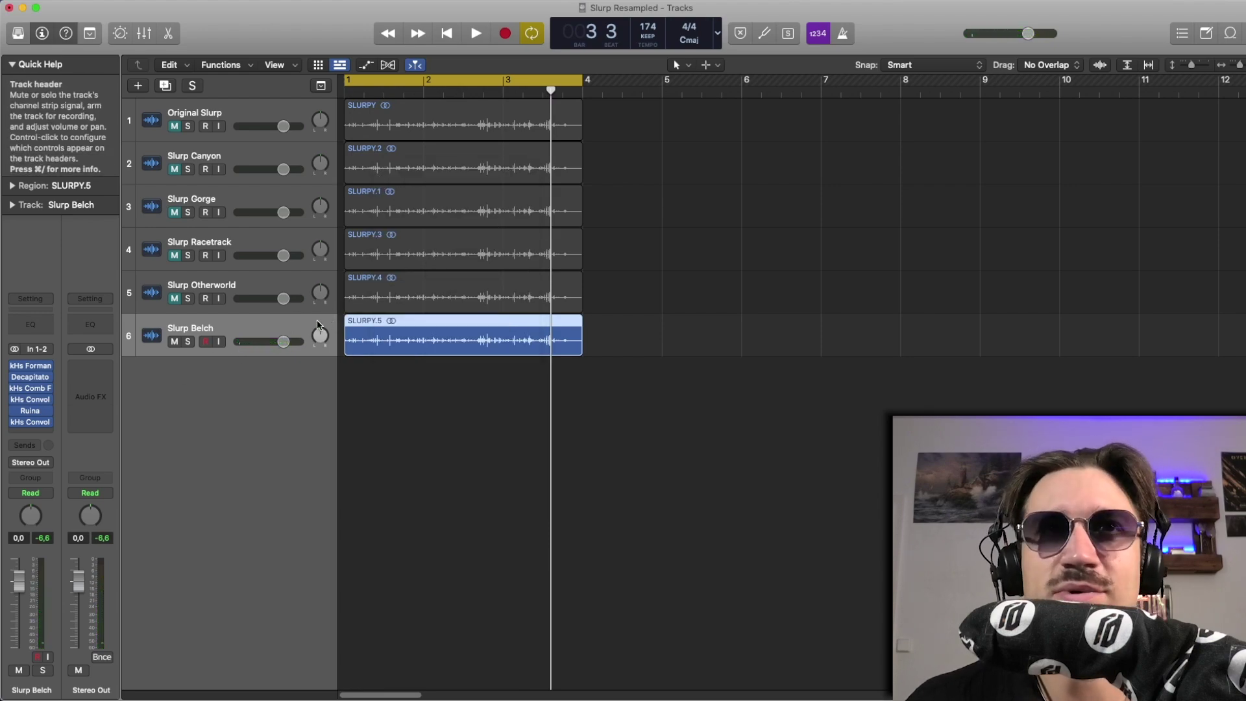
pyautogui.press('space')
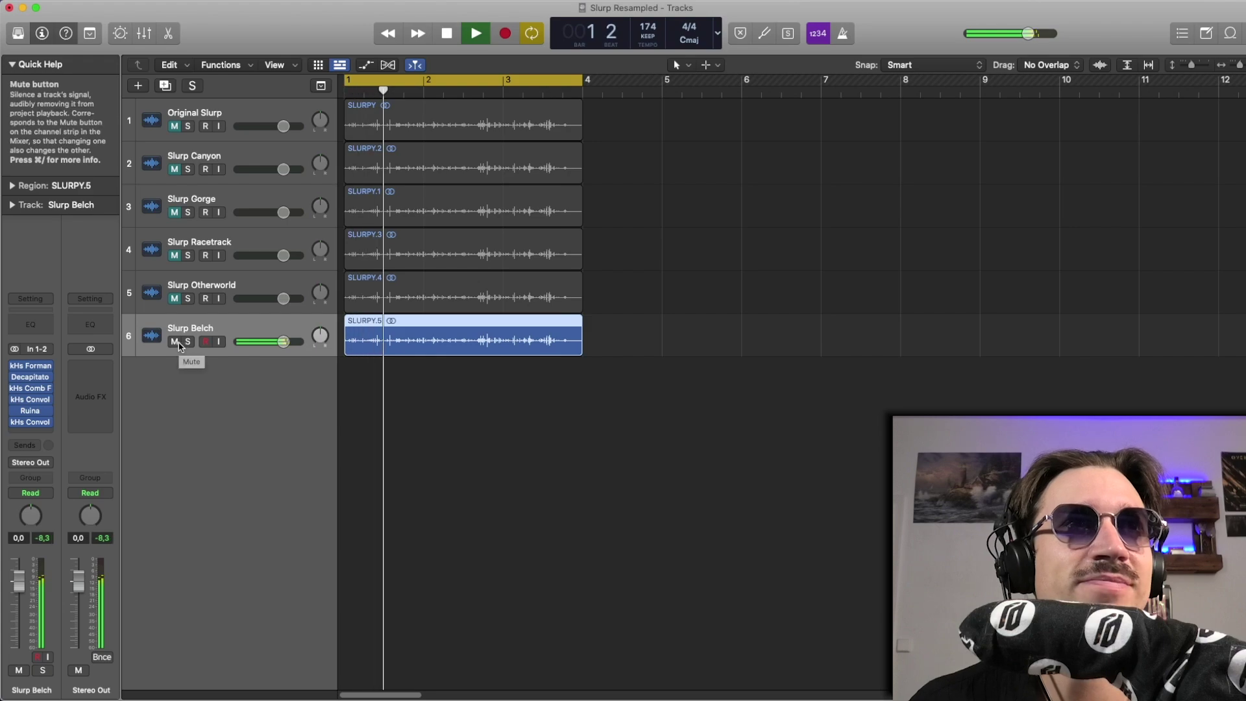
pyautogui.press('space')
# Step: Unmute Slurp Otherworld, Slurp Racetrack, Slurp Gorge and Slurp Canyon
pyautogui.hotkey('shift', 'Up')
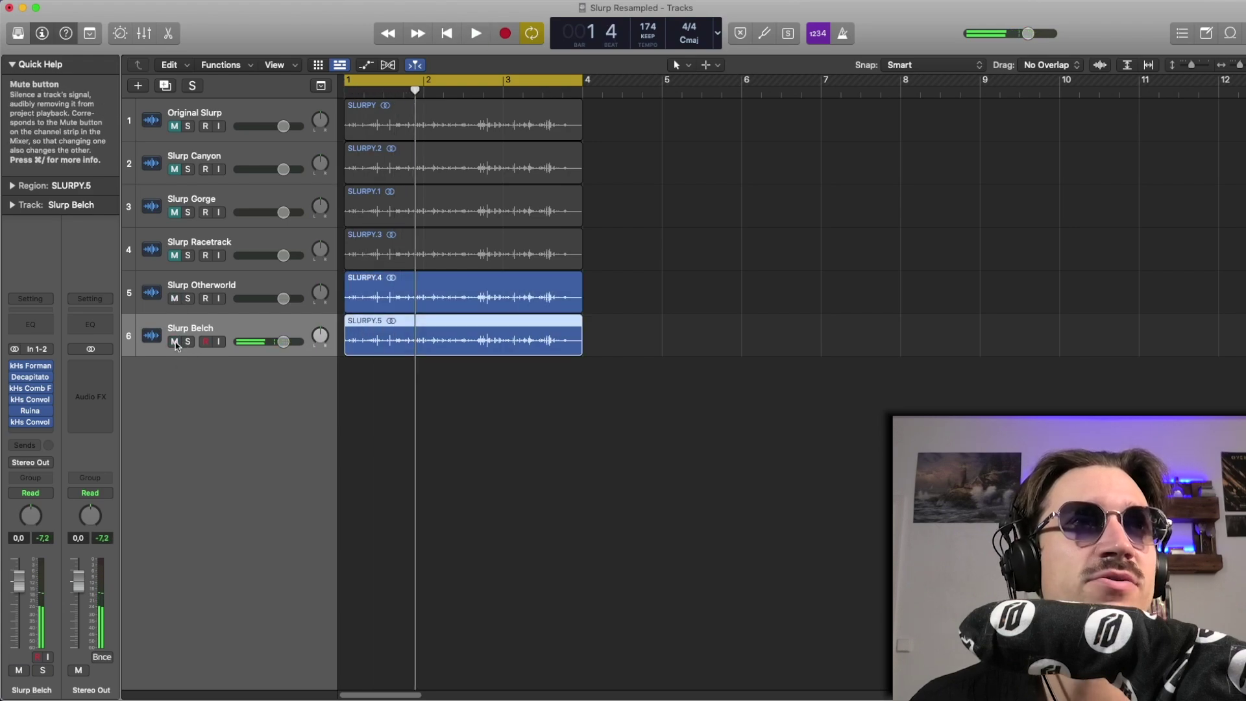
pyautogui.hotkey('shift', 'Up')
pyautogui.hotkey('shift', 'Up')
pyautogui.hotkey('shift', 'Up')
# Step: Step through the tracks from Slurp Canyon down to Slurp Belch to review each one's effect chain
pyautogui.click(189, 158)
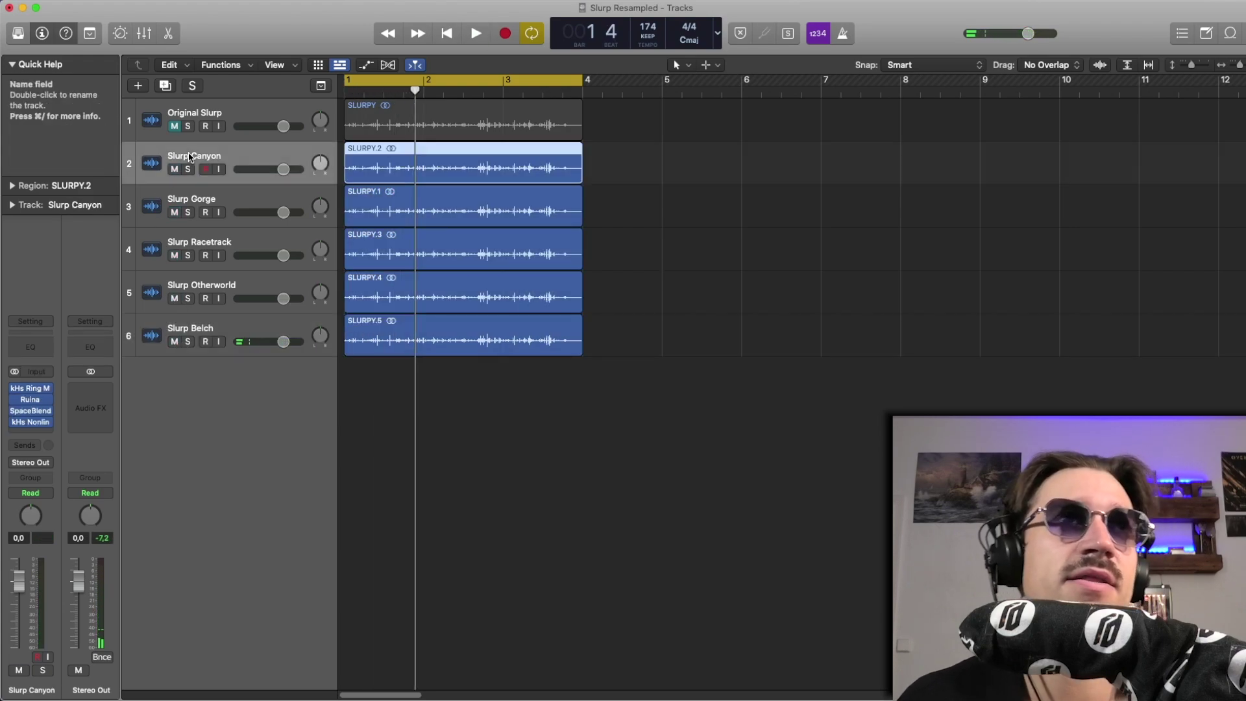
pyautogui.press('Down')
pyautogui.press('Down')
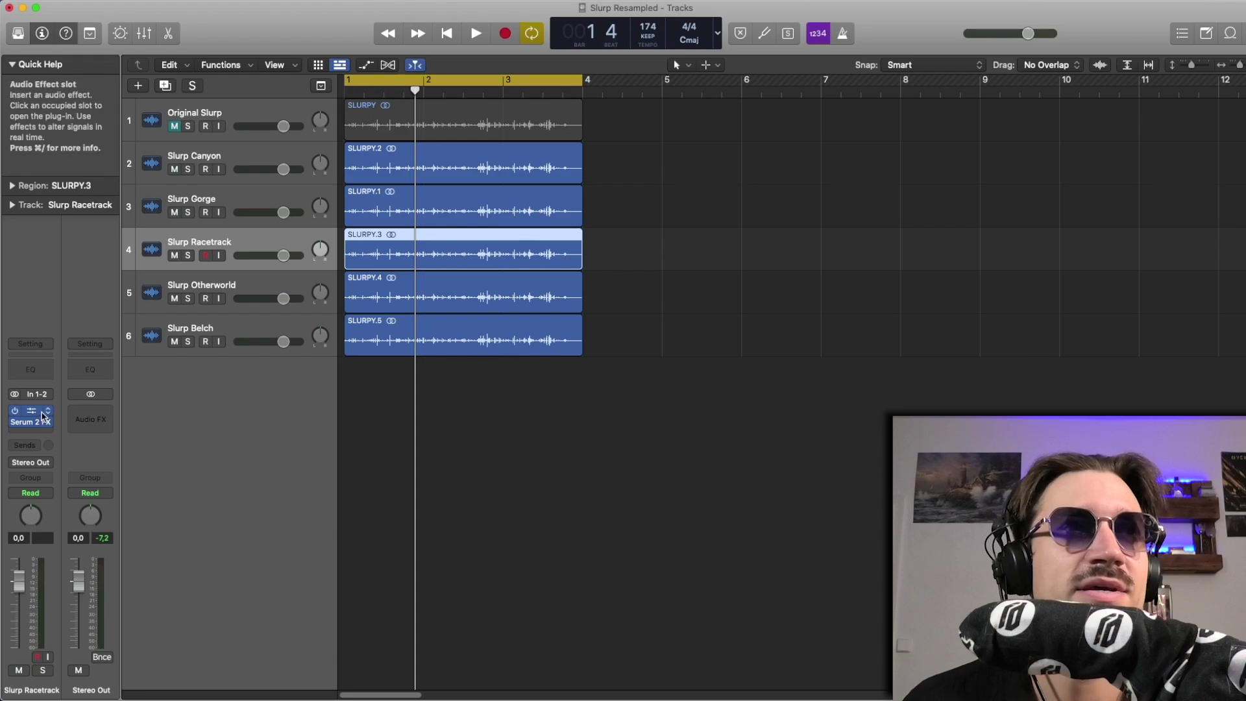
pyautogui.press('Down')
pyautogui.press('Down')
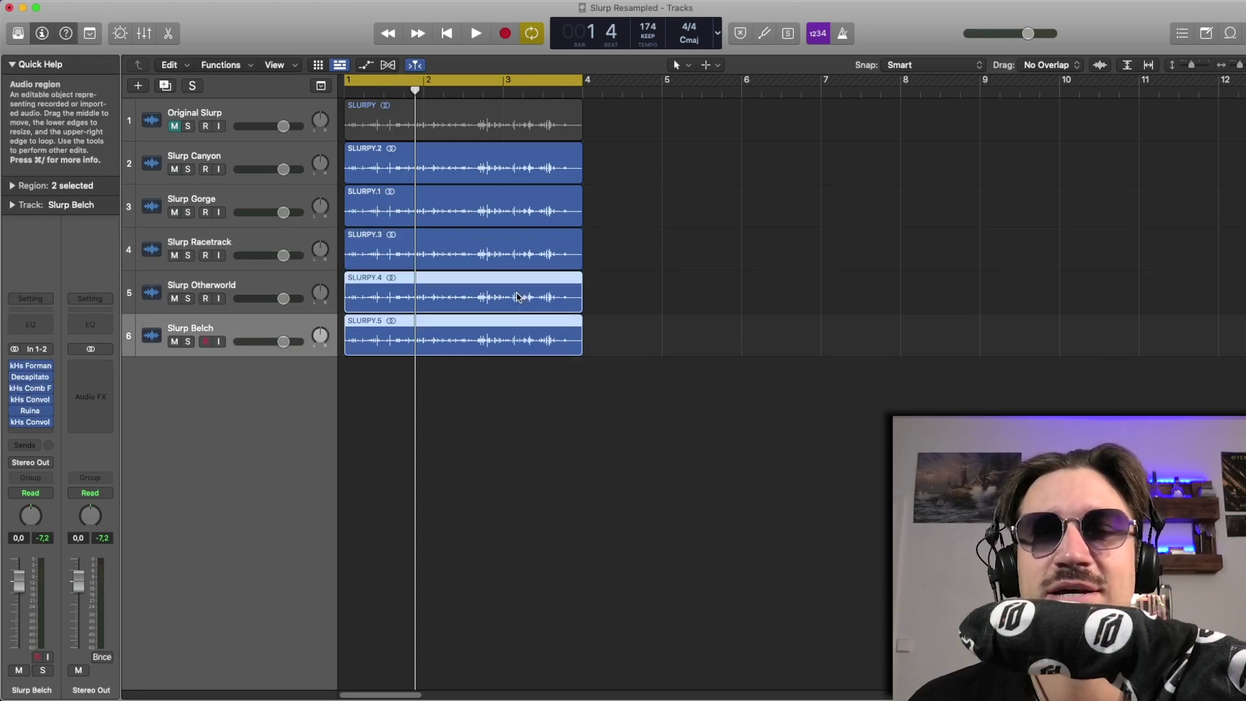
pyautogui.moveTo(569, 411); pyautogui.dragTo(433, 182)
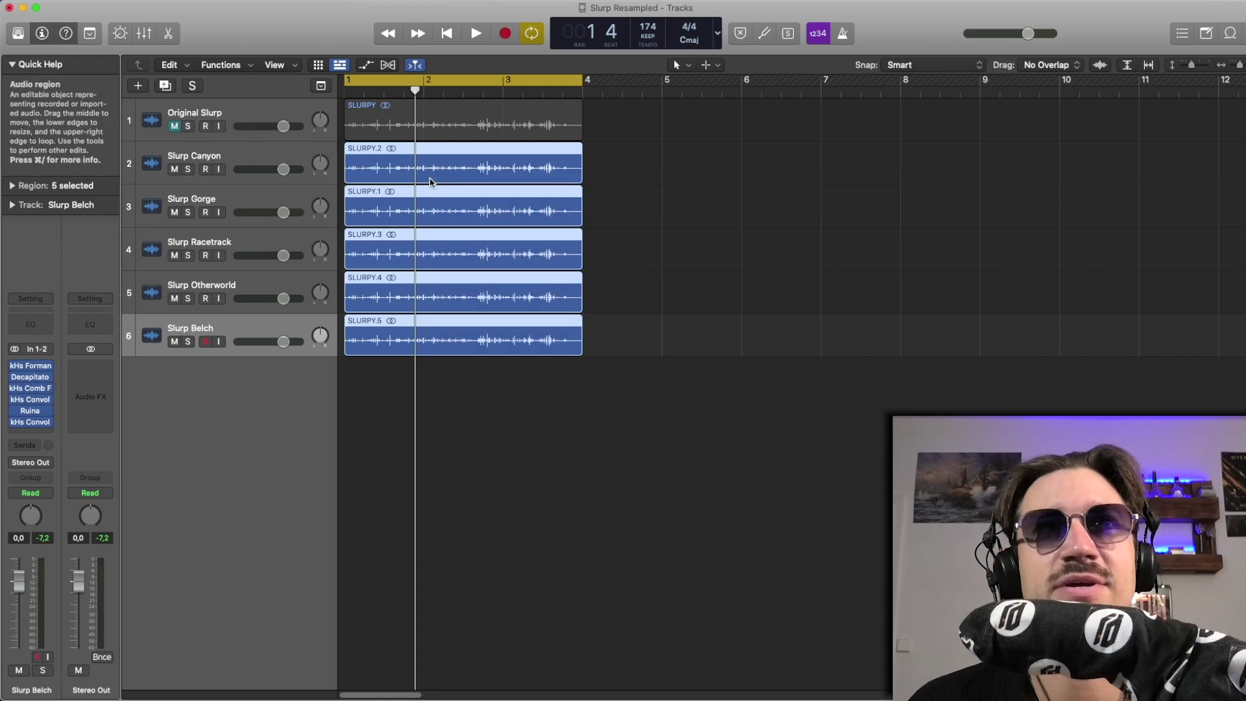
pyautogui.moveTo(659, 374); pyautogui.dragTo(531, 168)
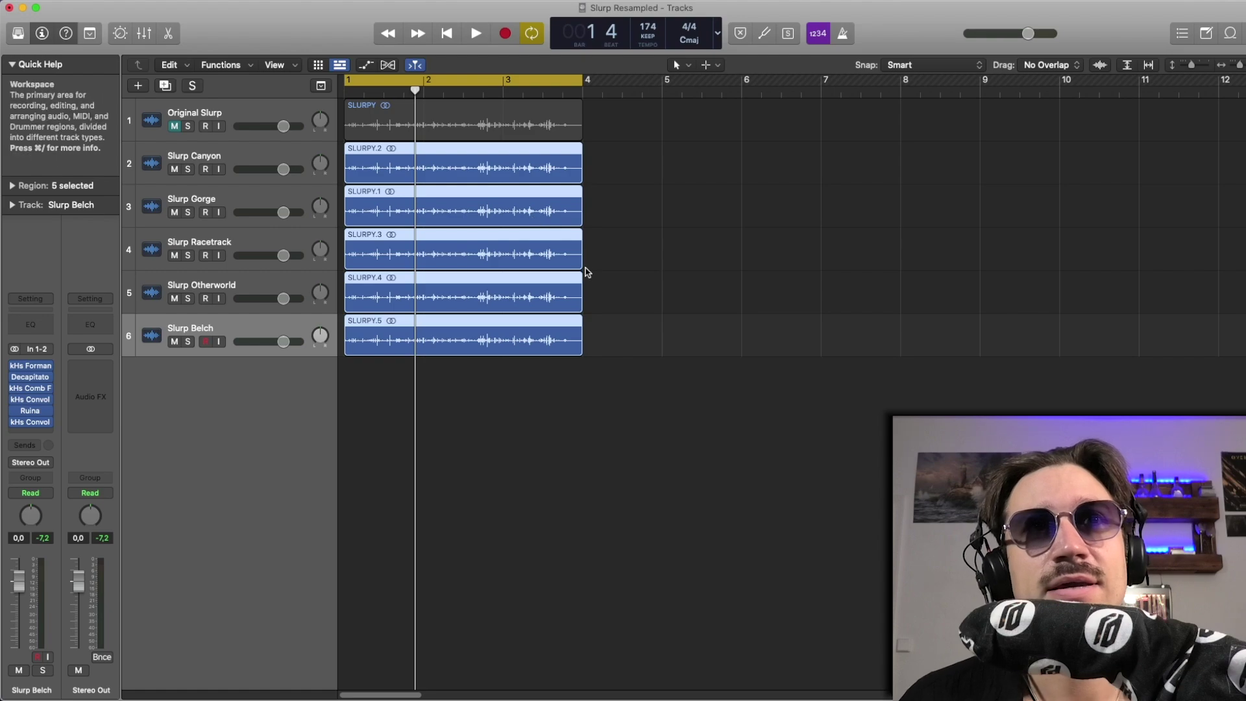
pyautogui.moveTo(622, 296); pyautogui.dragTo(490, 186)
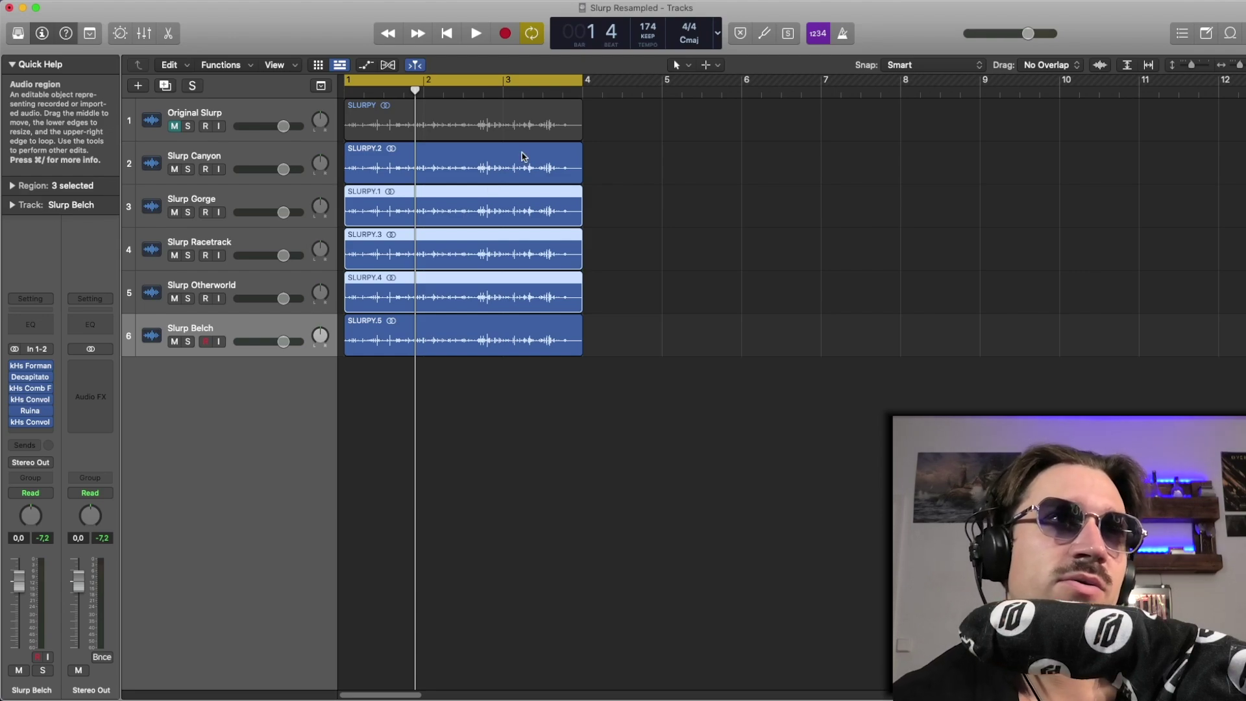
# Step: Mute all five resampled tracks, playing Slurp Otherworld alone before muting it, and clear the region selection
pyautogui.click(175, 339)
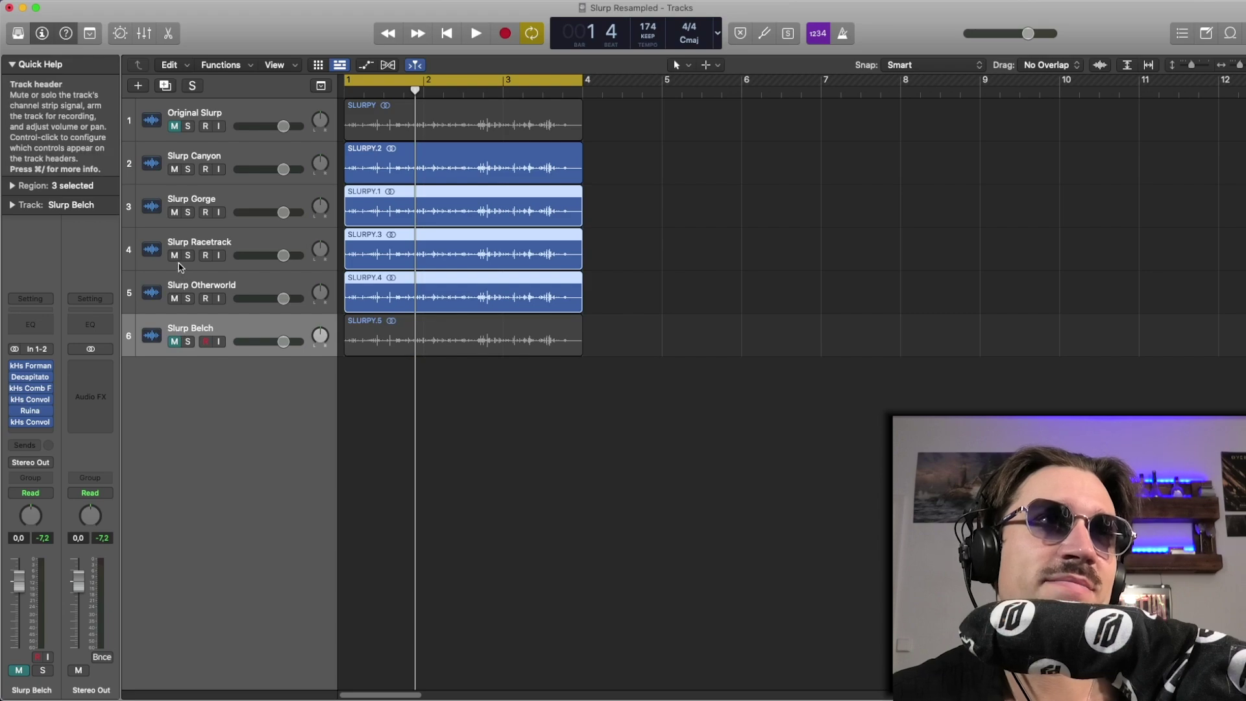
pyautogui.moveTo(174, 255); pyautogui.dragTo(190, 182)
pyautogui.press('space')
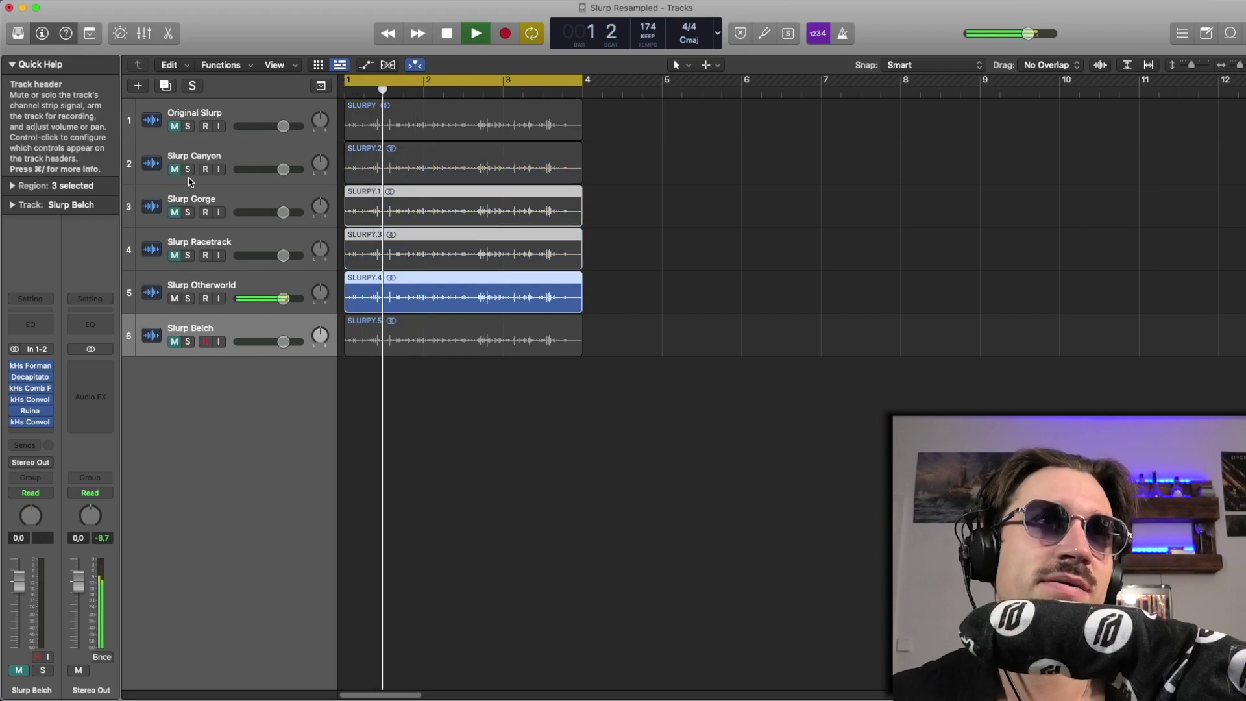
pyautogui.press('space')
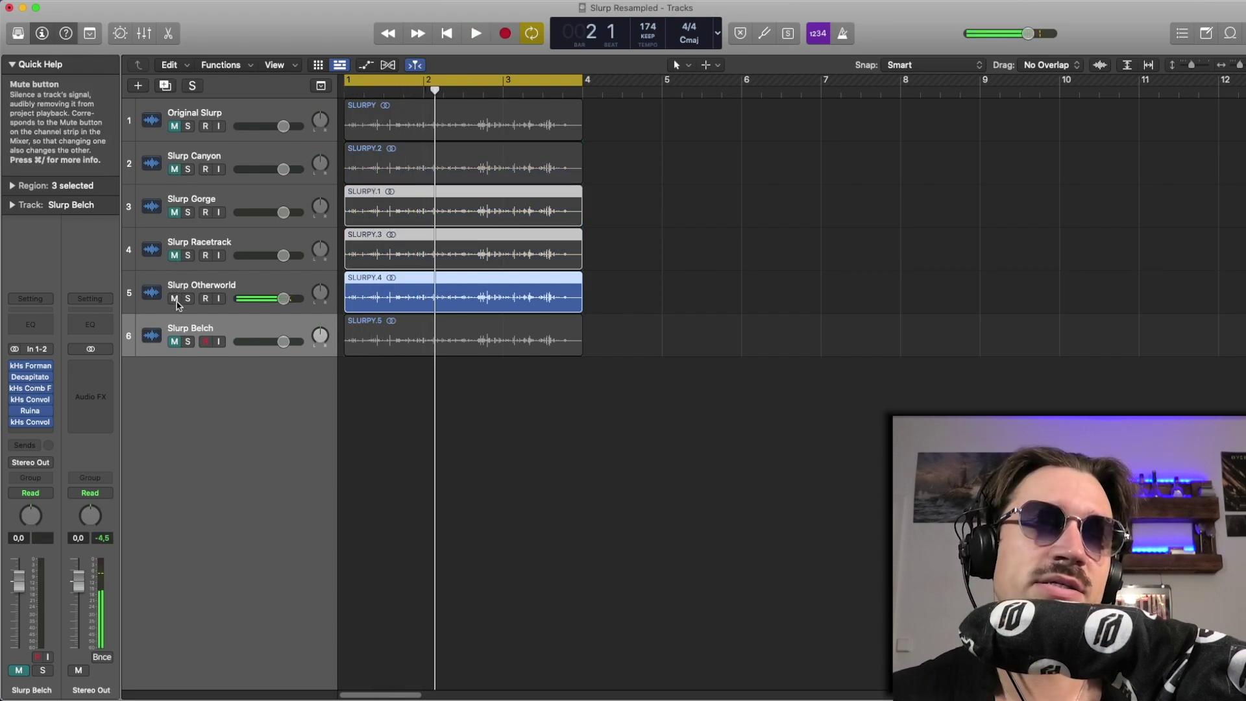
pyautogui.click(175, 297)
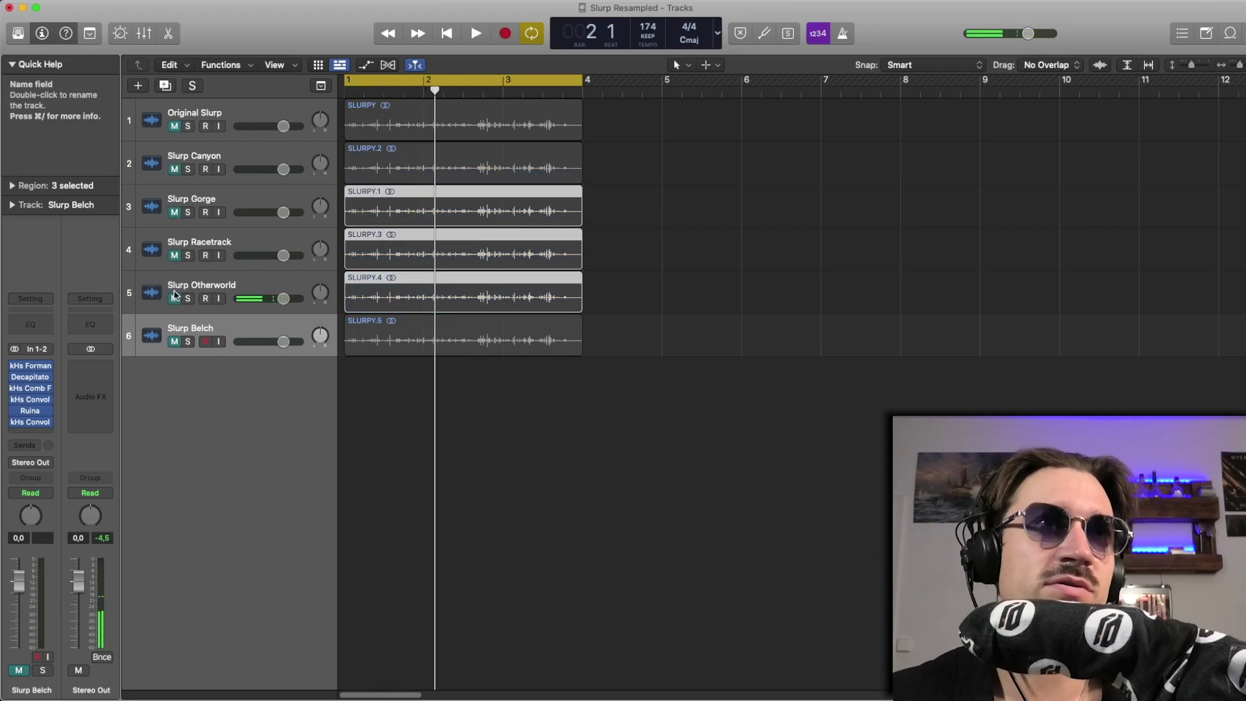
pyautogui.click(603, 354)
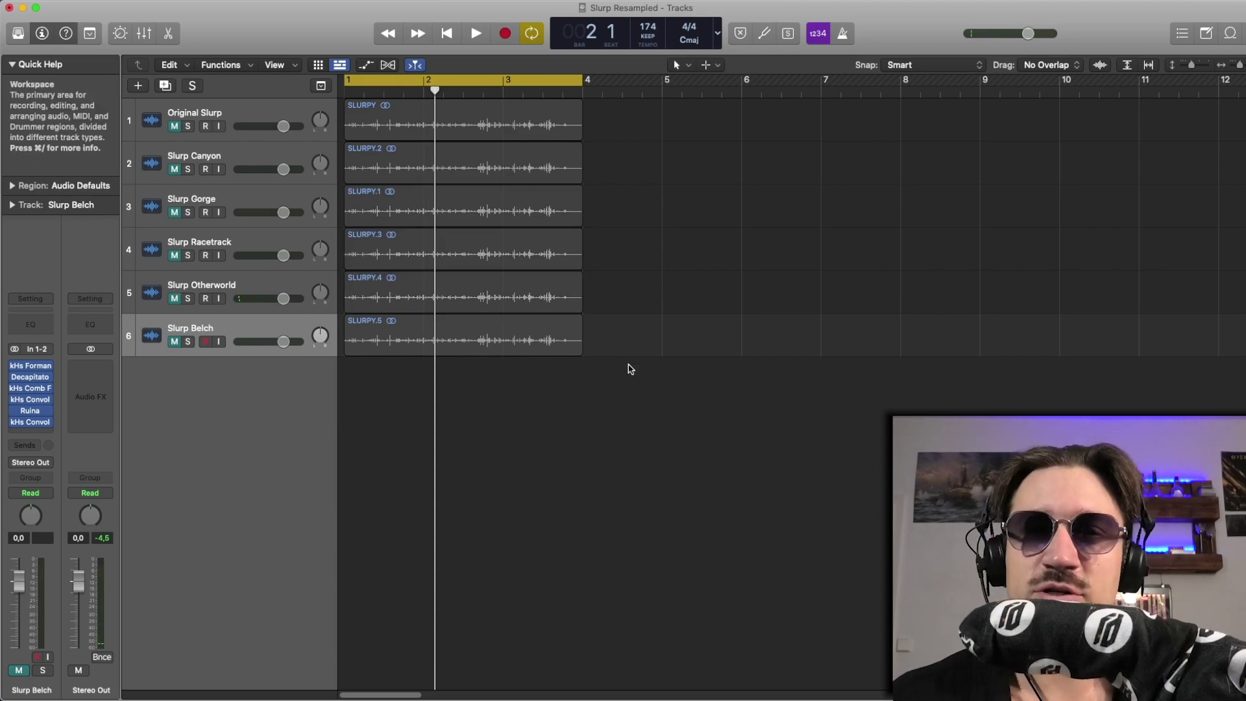